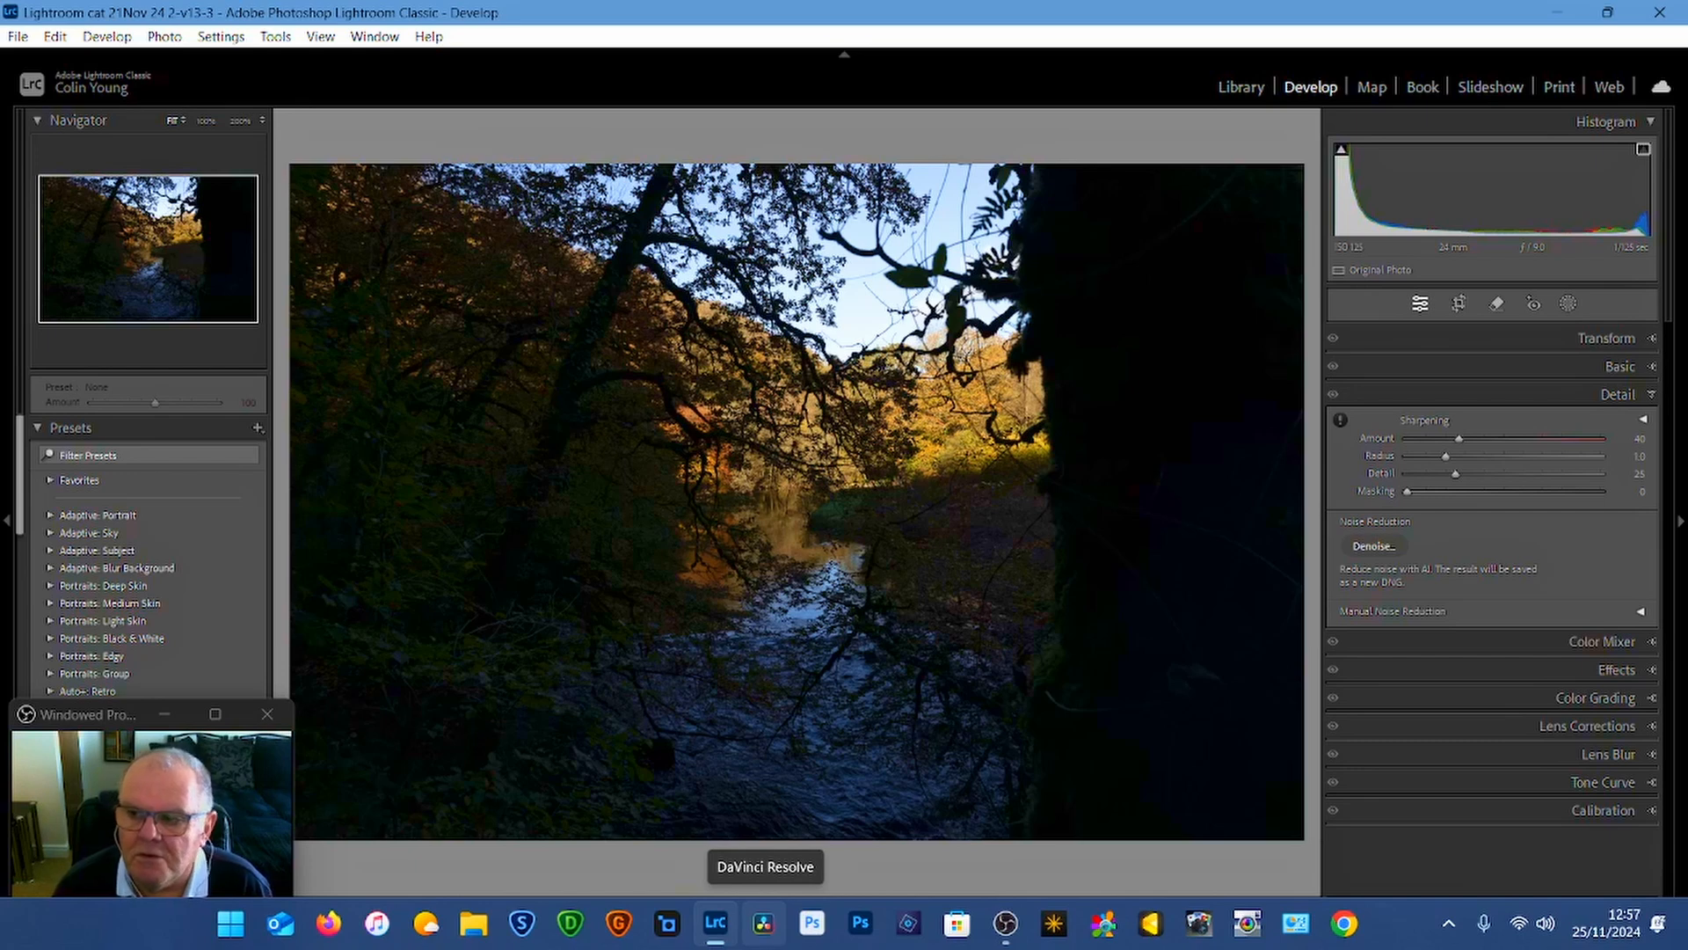
- Set the photo's basic Exposure to +1.06 and Contrast to -19
{"action": "left_click", "coordinate": [1650, 367]}
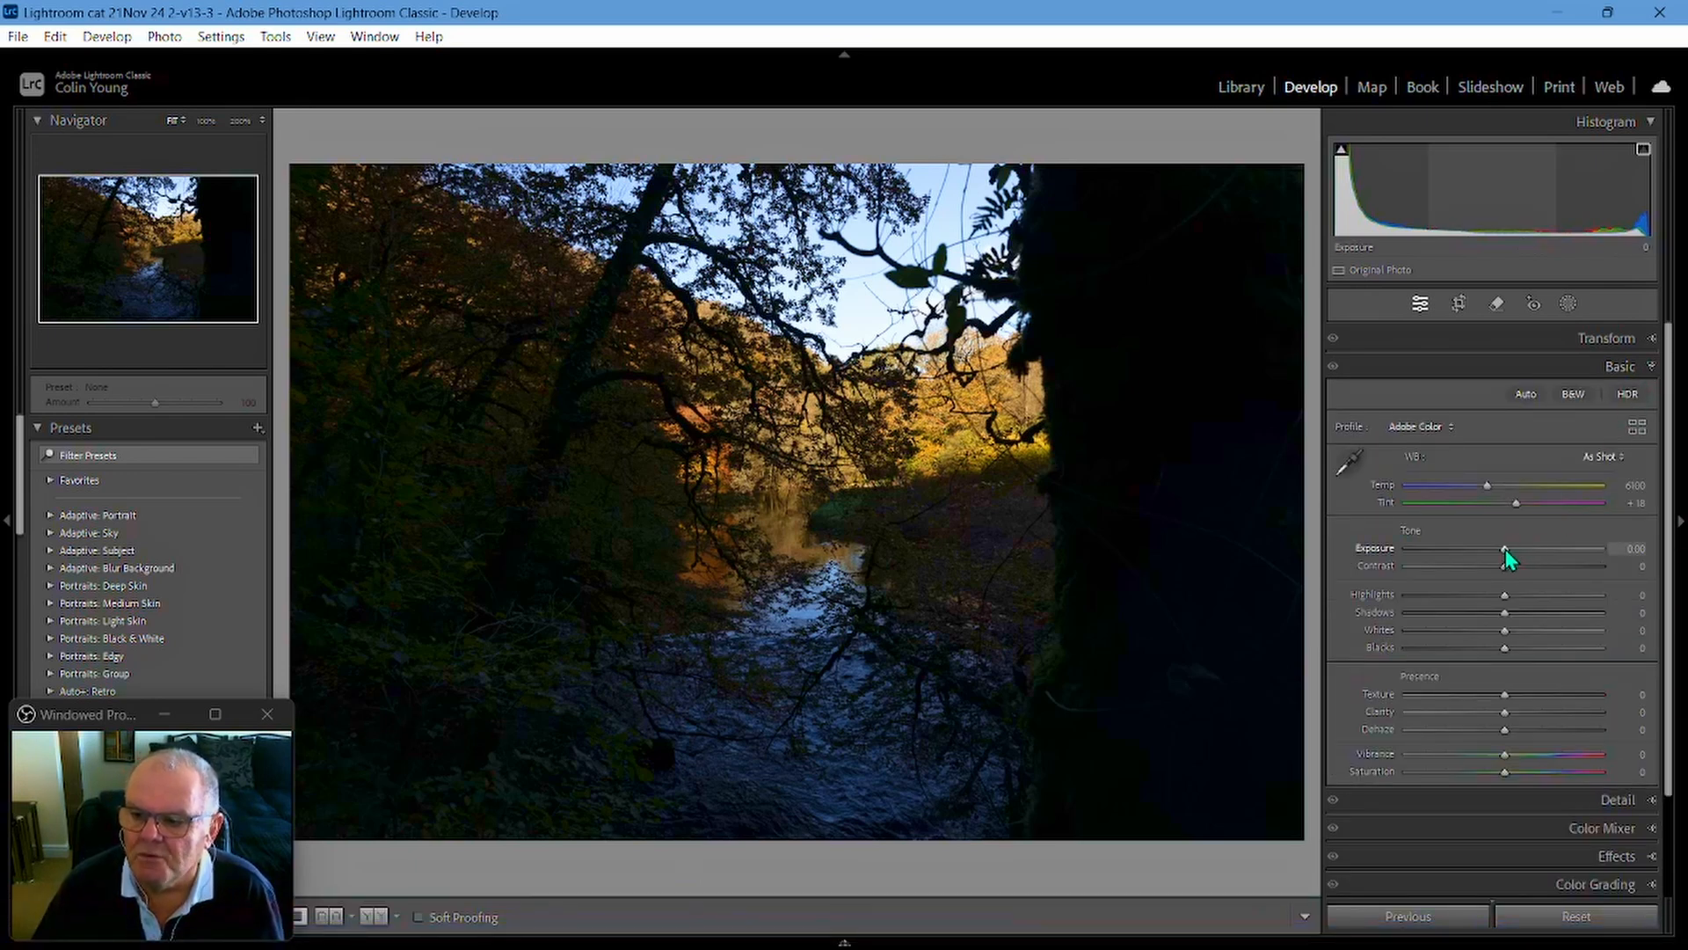
{"action": "left_click_drag", "start_coordinate": [1505, 551], "coordinate": [1532, 553]}
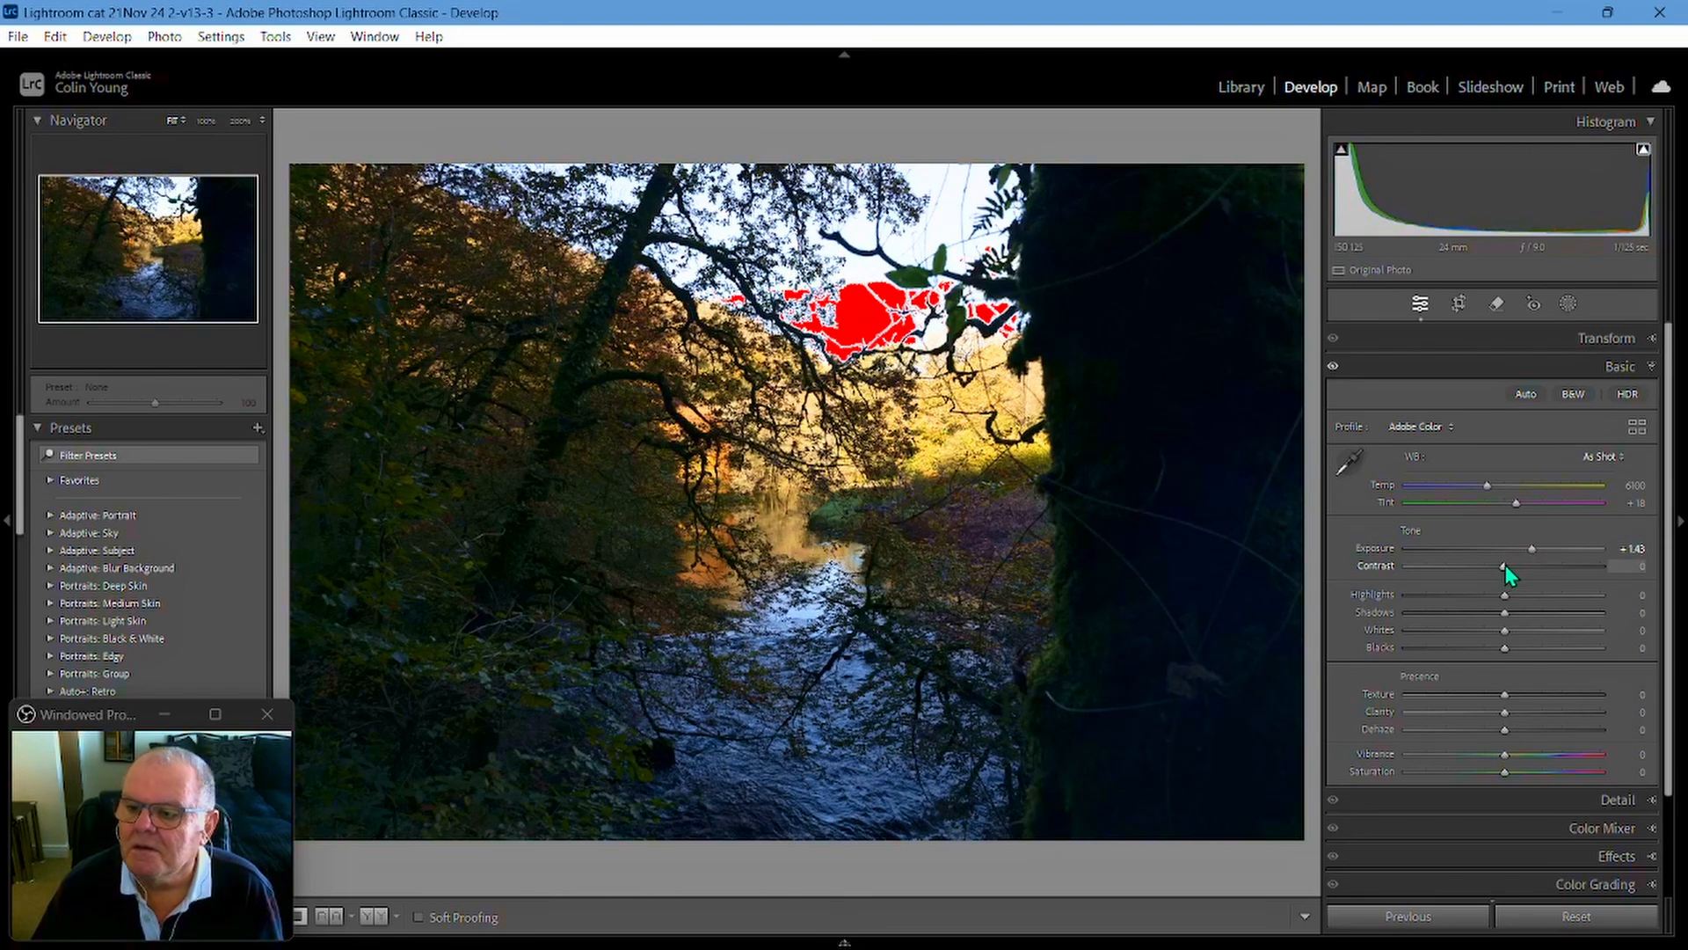
{"action": "left_click_drag", "start_coordinate": [1505, 568], "coordinate": [1489, 579]}
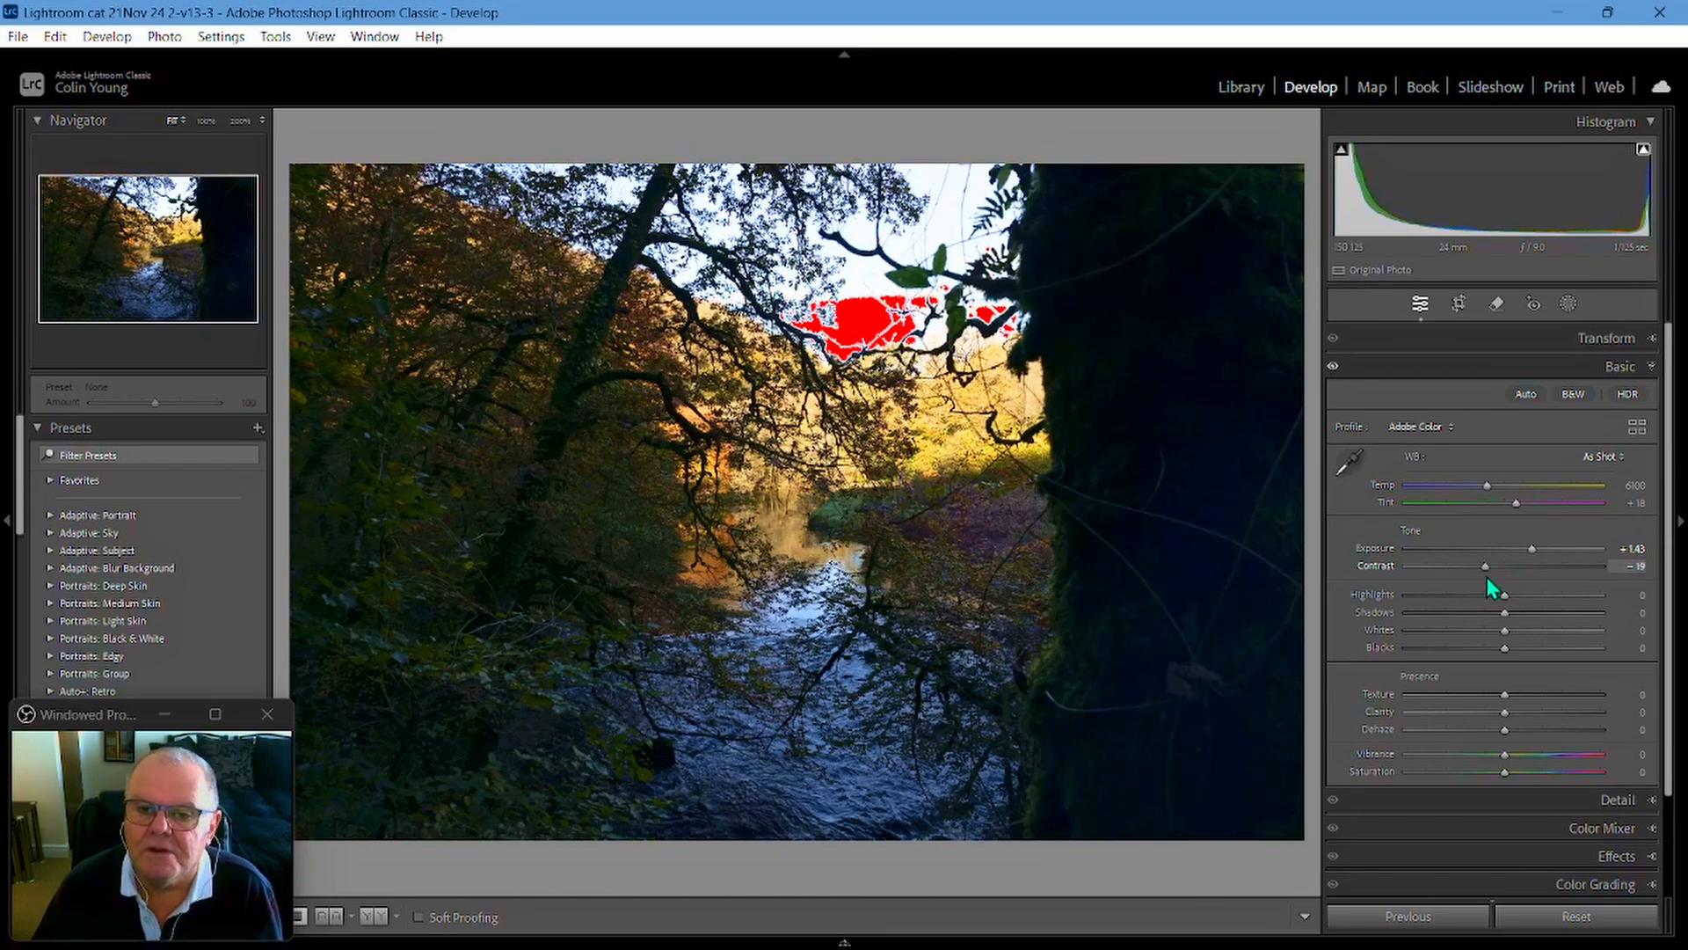
{"action": "left_click_drag", "start_coordinate": [1531, 548], "coordinate": [1522, 549]}
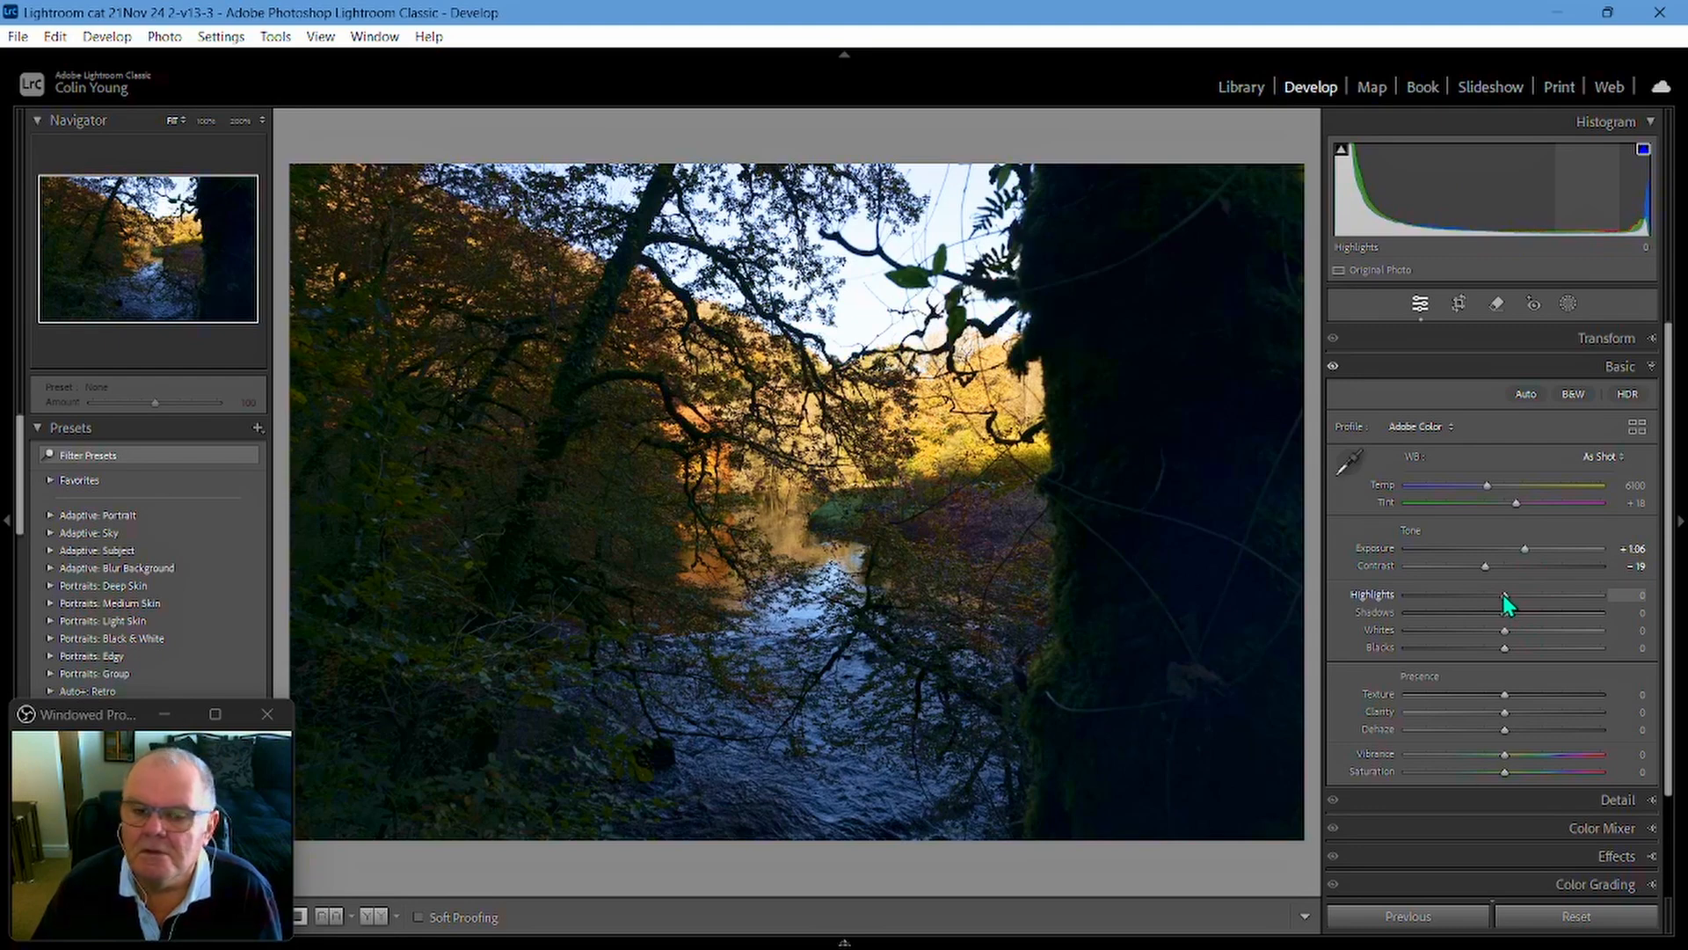
- Set Highlights to -43, Shadows to +51, Whites to +31, Blacks to +2 and Texture to +8
{"action": "left_click_drag", "start_coordinate": [1502, 595], "coordinate": [1460, 603]}
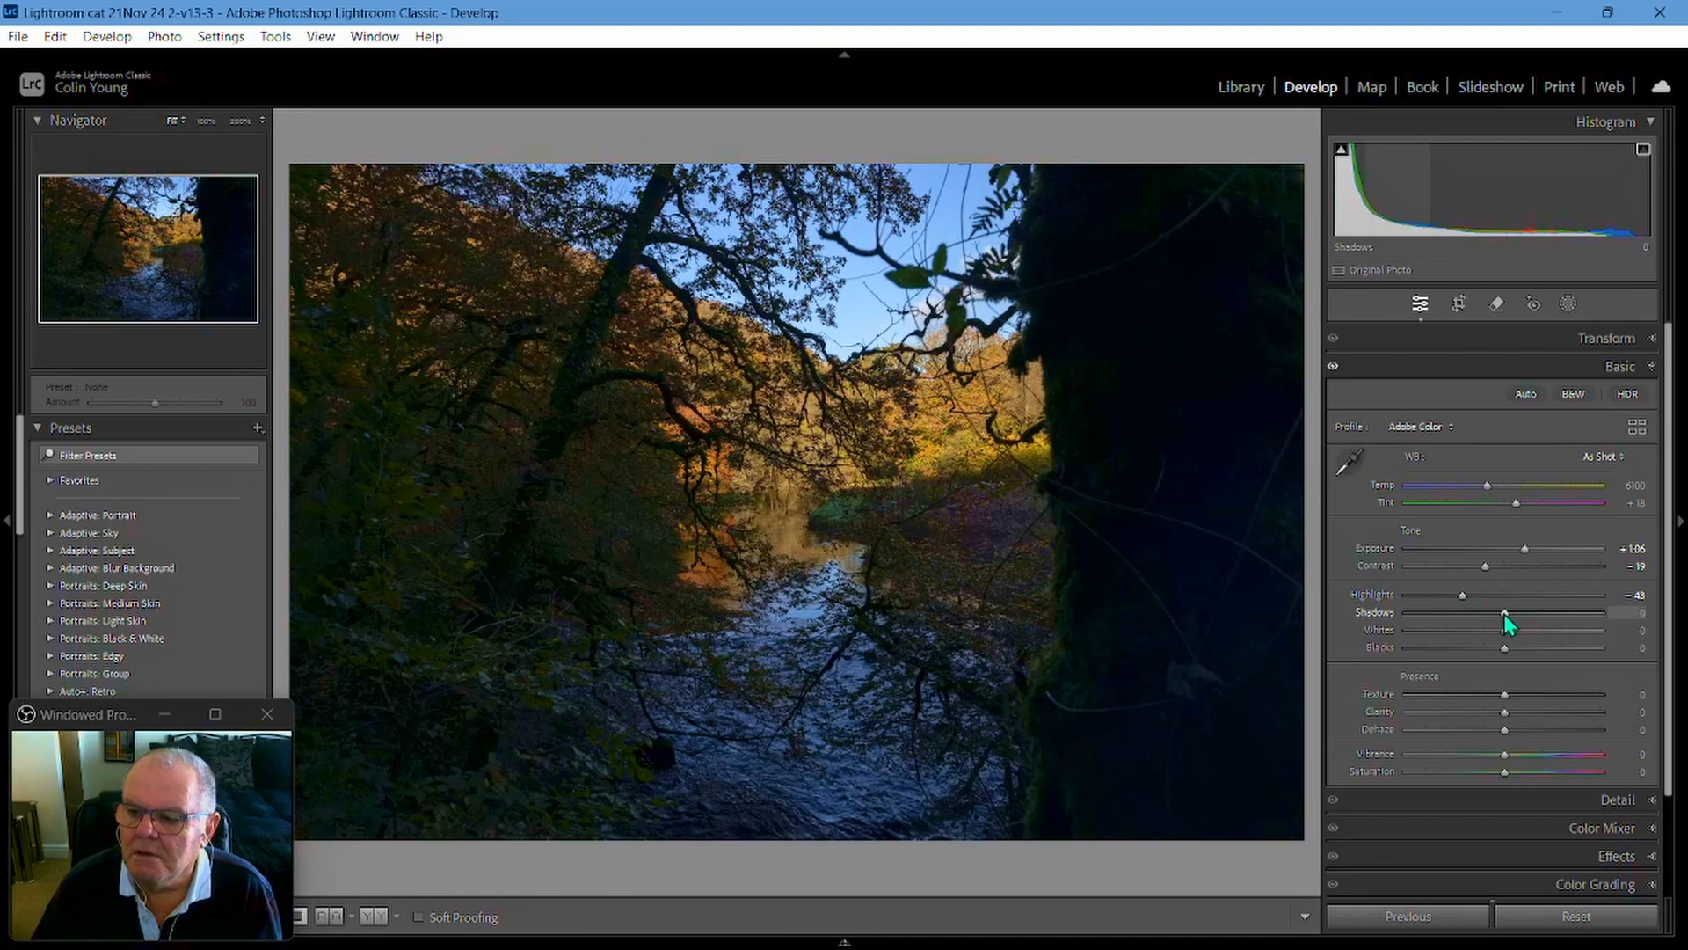
{"action": "left_click_drag", "start_coordinate": [1508, 613], "coordinate": [1553, 615]}
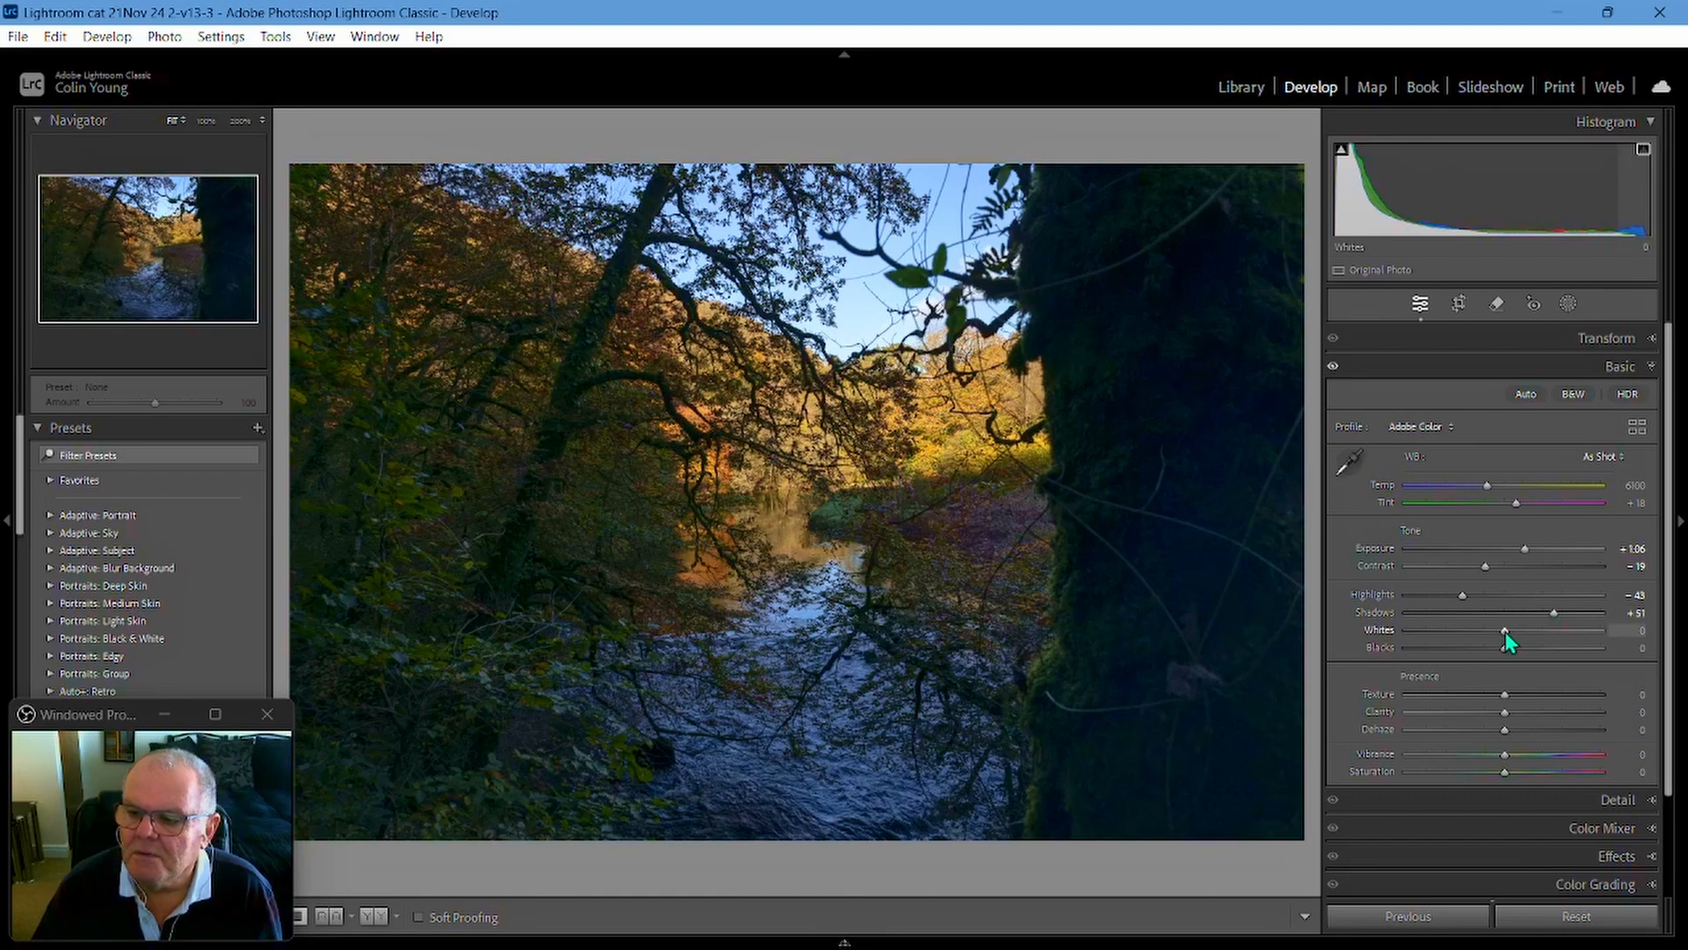
{"action": "left_click_drag", "start_coordinate": [1506, 632], "coordinate": [1532, 630]}
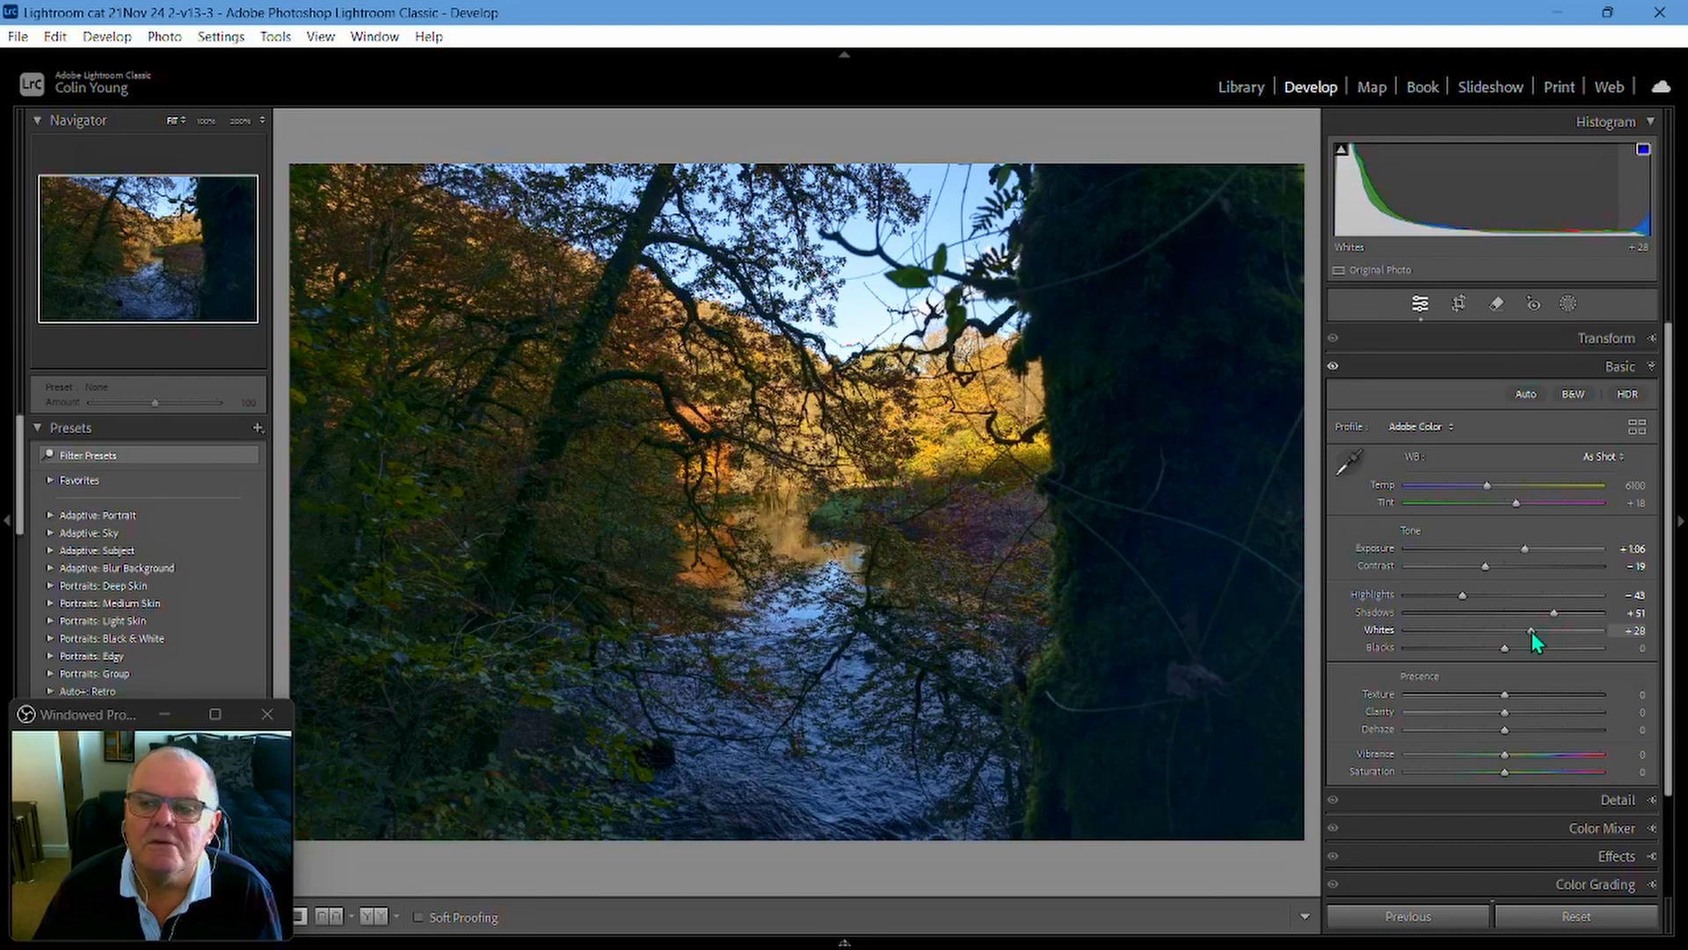
{"action": "left_click_drag", "start_coordinate": [1537, 631], "coordinate": [1502, 652]}
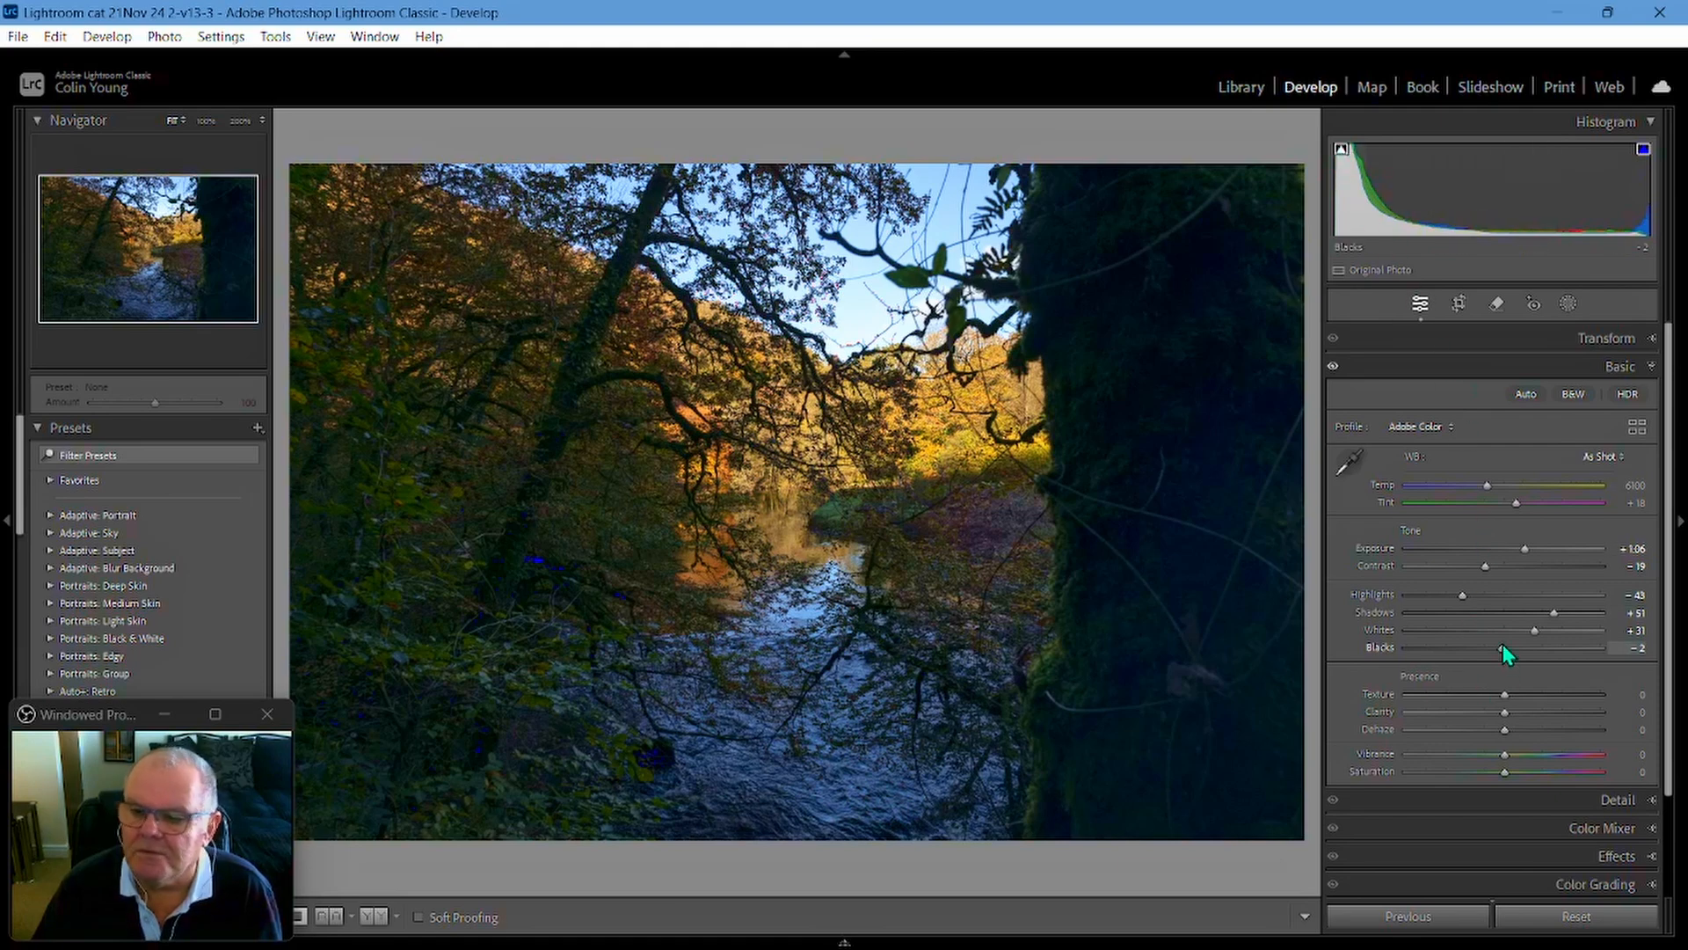
{"action": "left_click_drag", "start_coordinate": [1502, 648], "coordinate": [1511, 693]}
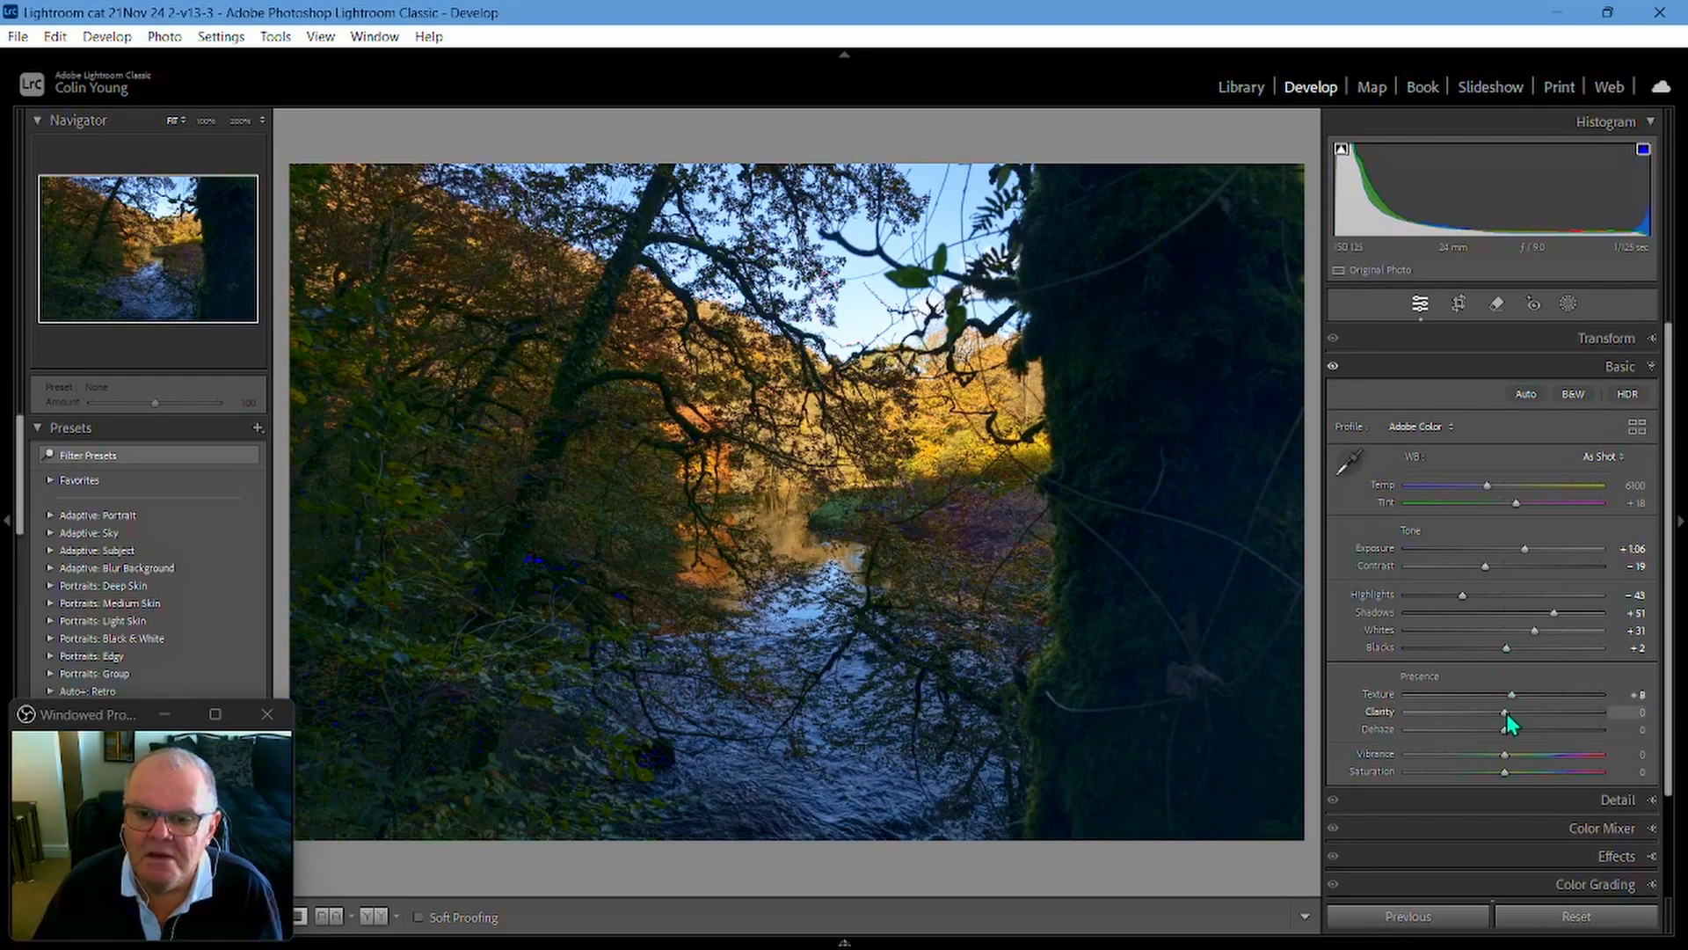
- Set Clarity to +10, Dehaze to +7 and Vibrance to +14
{"action": "left_click_drag", "start_coordinate": [1506, 714], "coordinate": [1517, 713]}
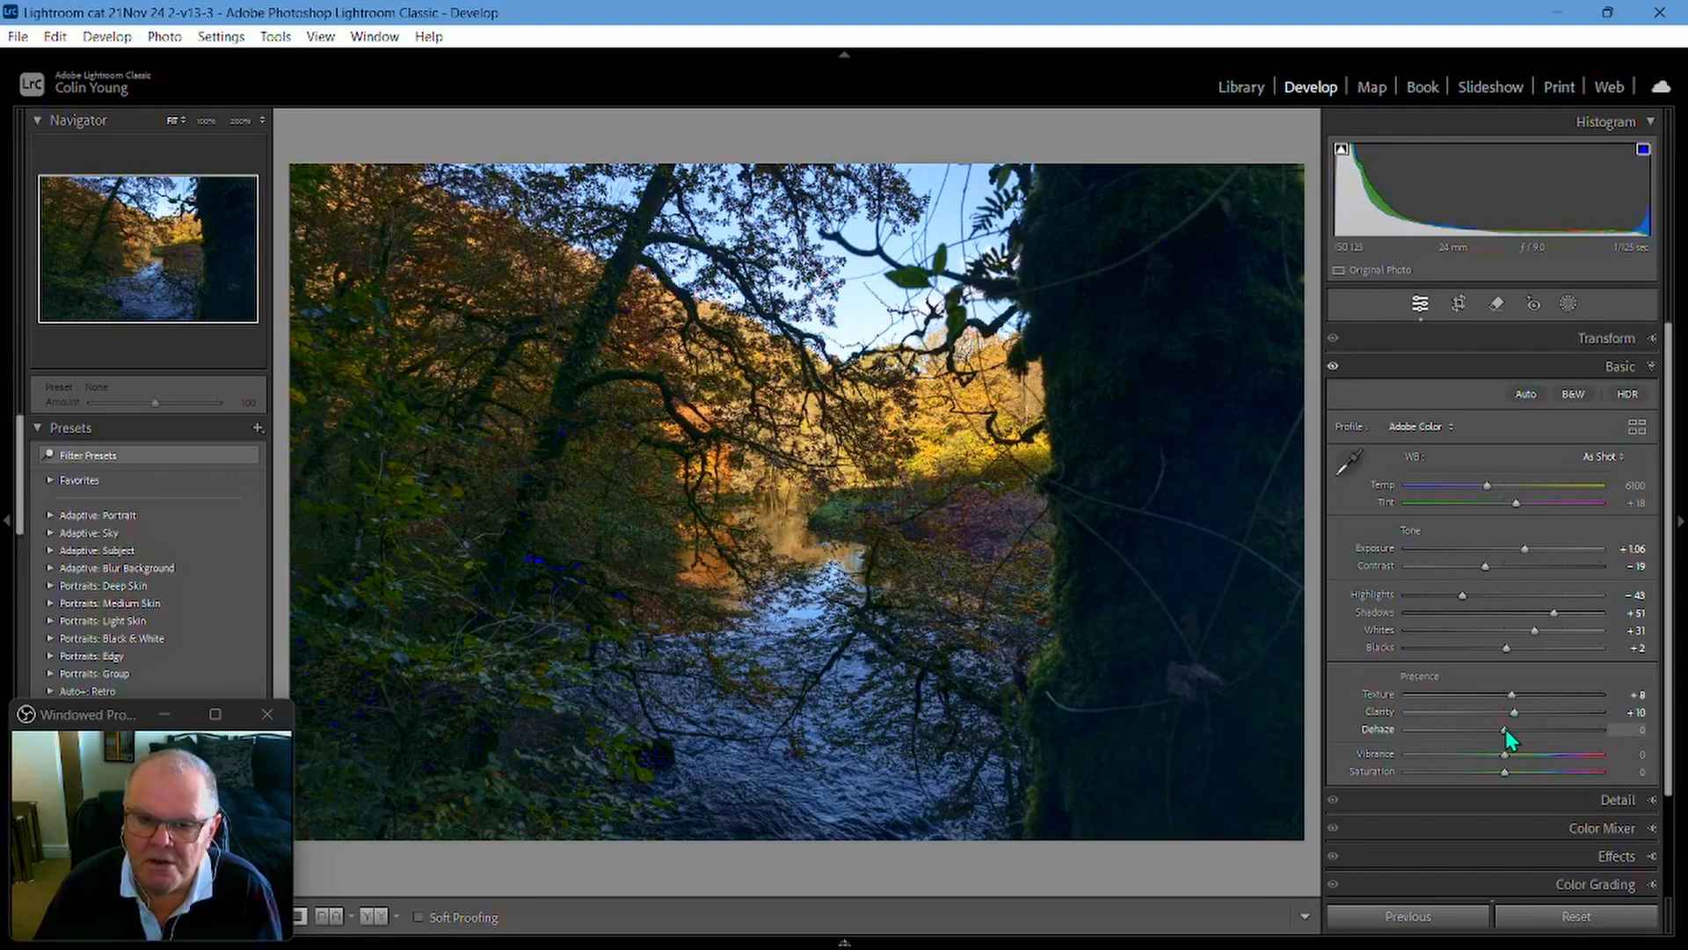
{"action": "left_click_drag", "start_coordinate": [1506, 730], "coordinate": [1511, 730]}
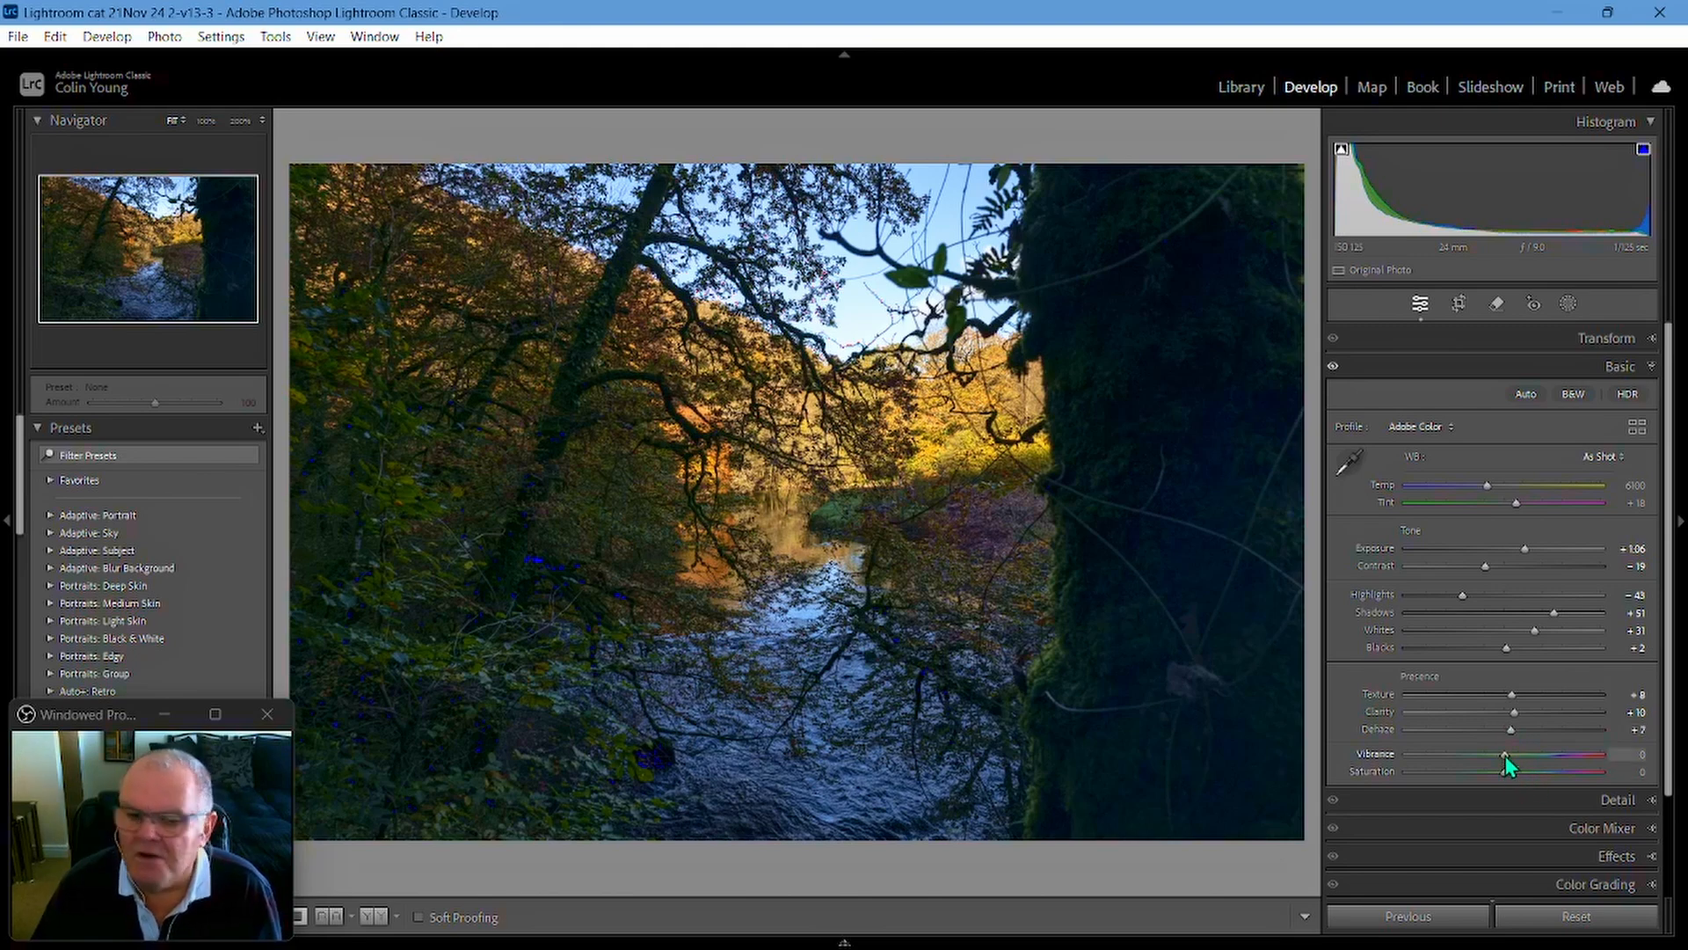
{"action": "mouse_move", "coordinate": [1505, 755]}
{"action": "left_mouse_down"}
{"action": "mouse_move", "coordinate": [1543, 756]}
{"action": "mouse_move", "coordinate": [1518, 758]}
{"action": "left_mouse_up"}
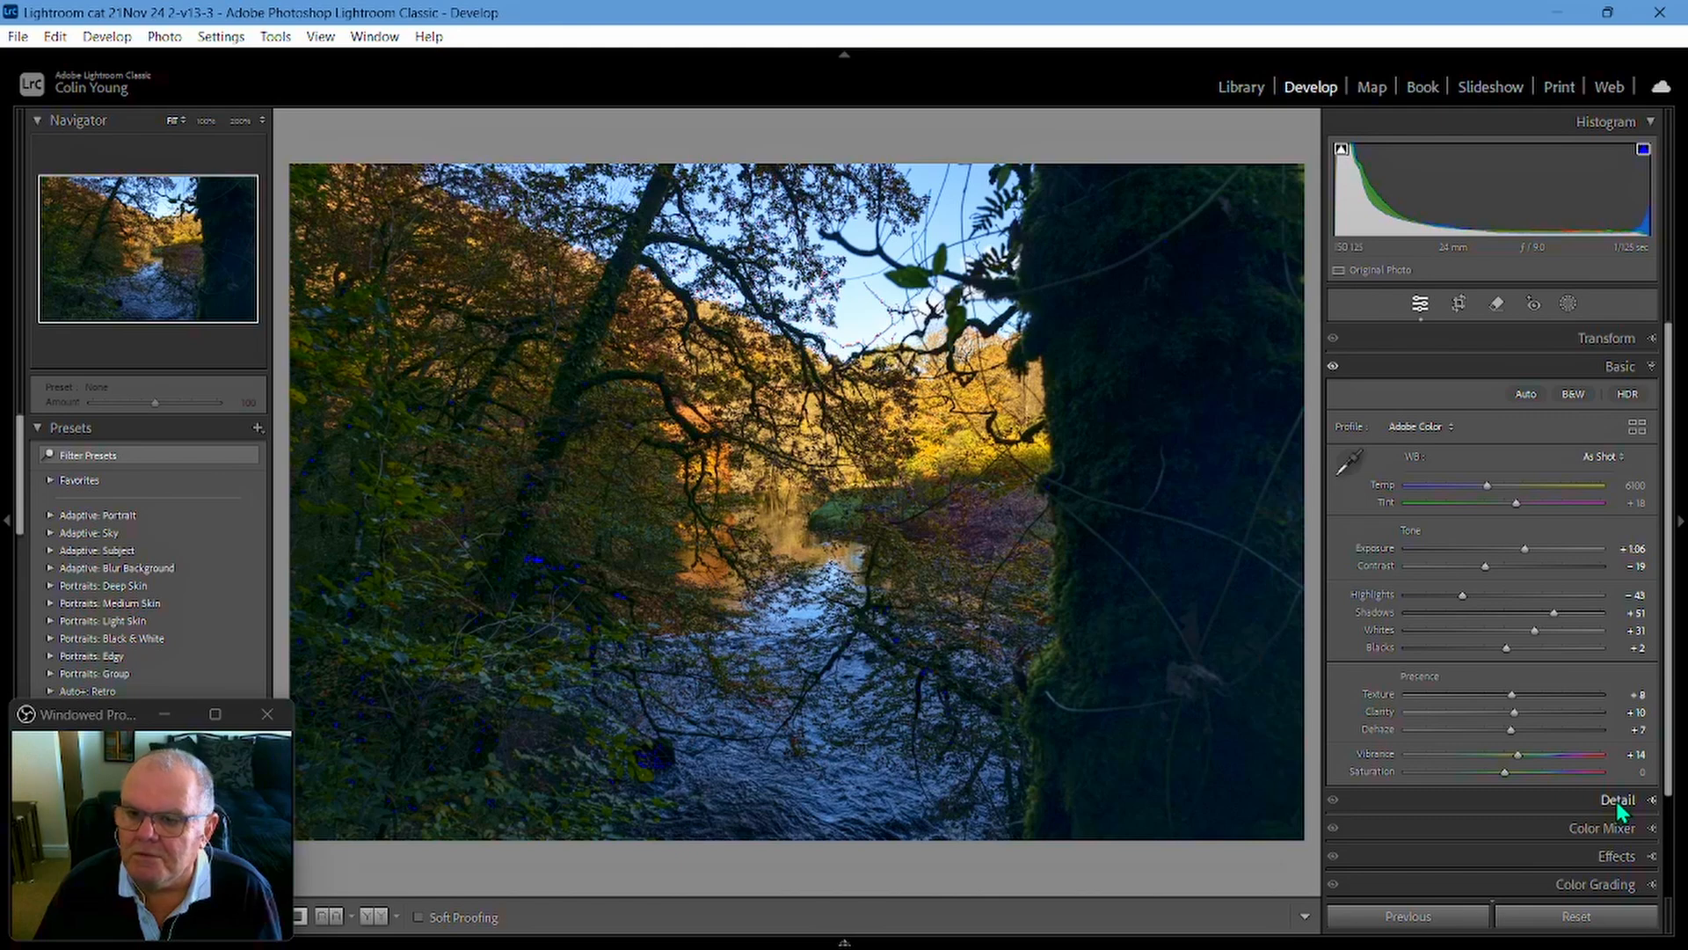
- Crop the photo to a custom upright frame around the river, cutting off both sides including most of the dark trunk
{"action": "left_click", "coordinate": [1459, 304]}
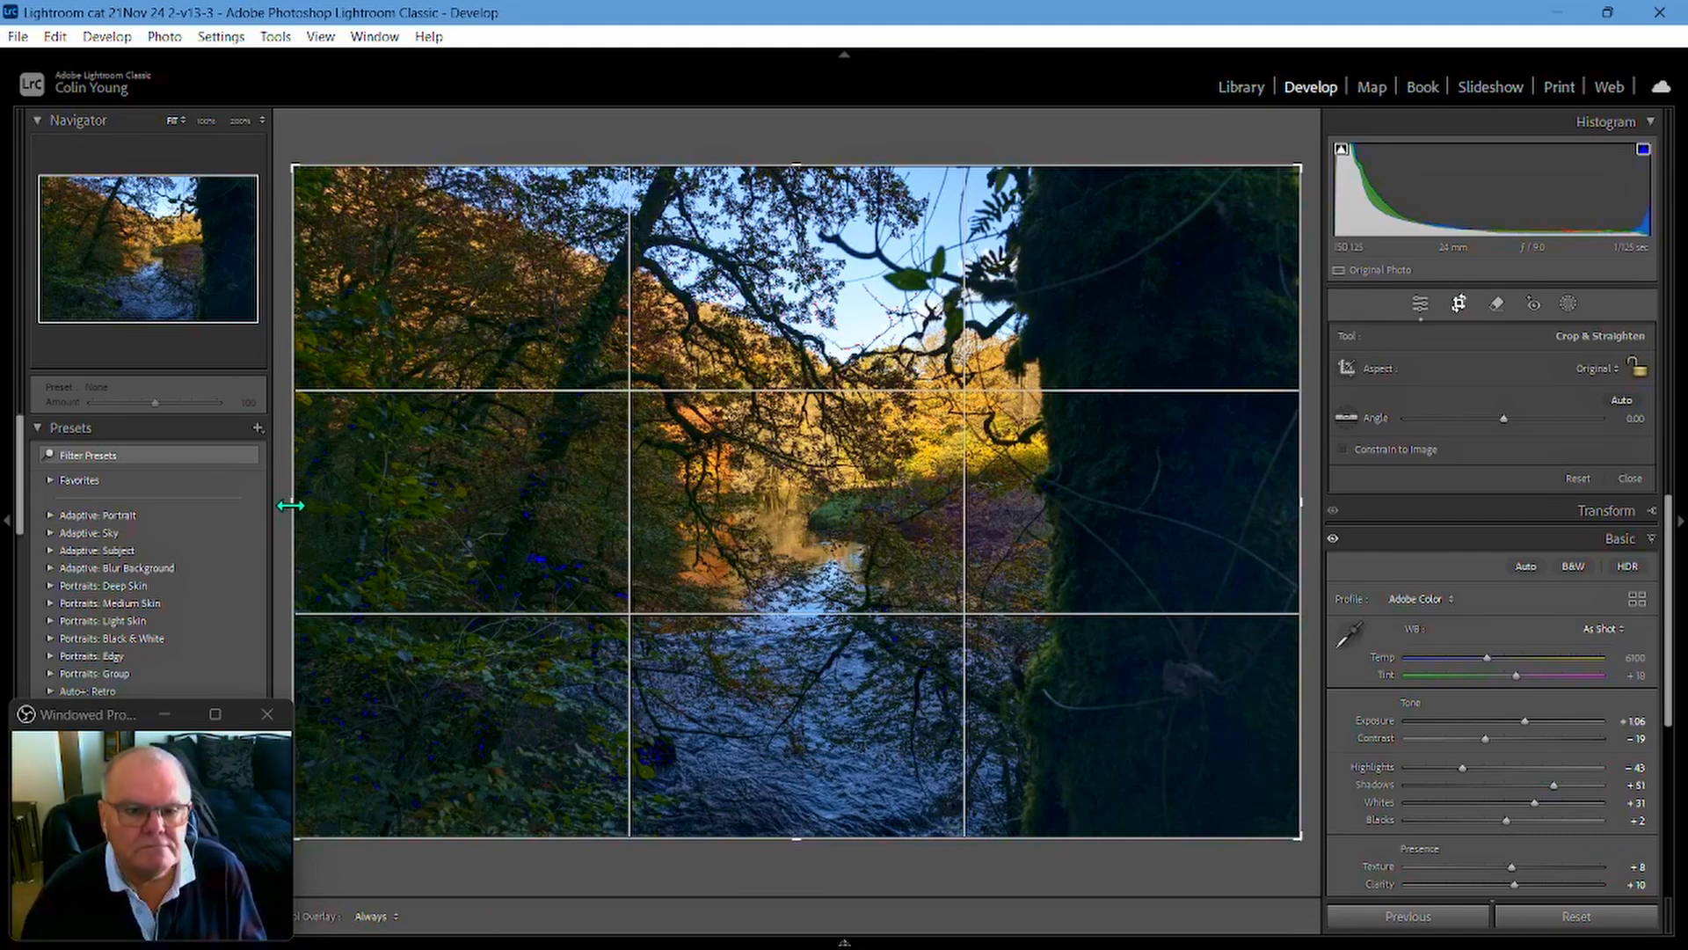
{"action": "left_click_drag", "start_coordinate": [290, 505], "coordinate": [529, 578]}
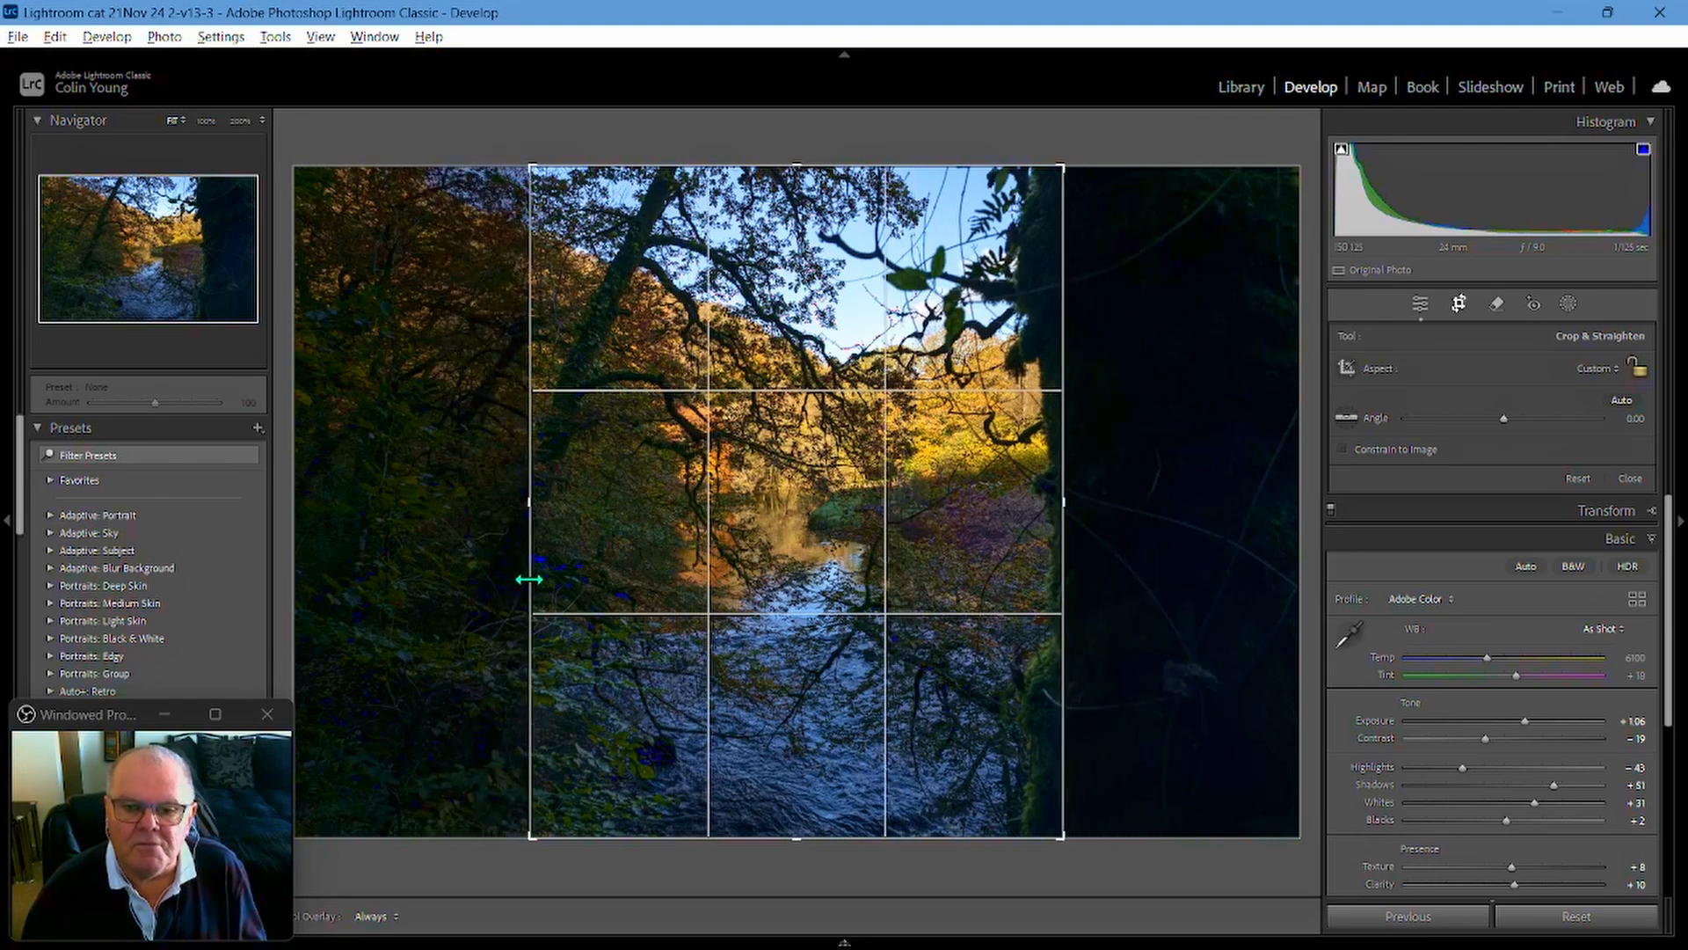
{"action": "left_click_drag", "start_coordinate": [529, 579], "coordinate": [528, 578]}
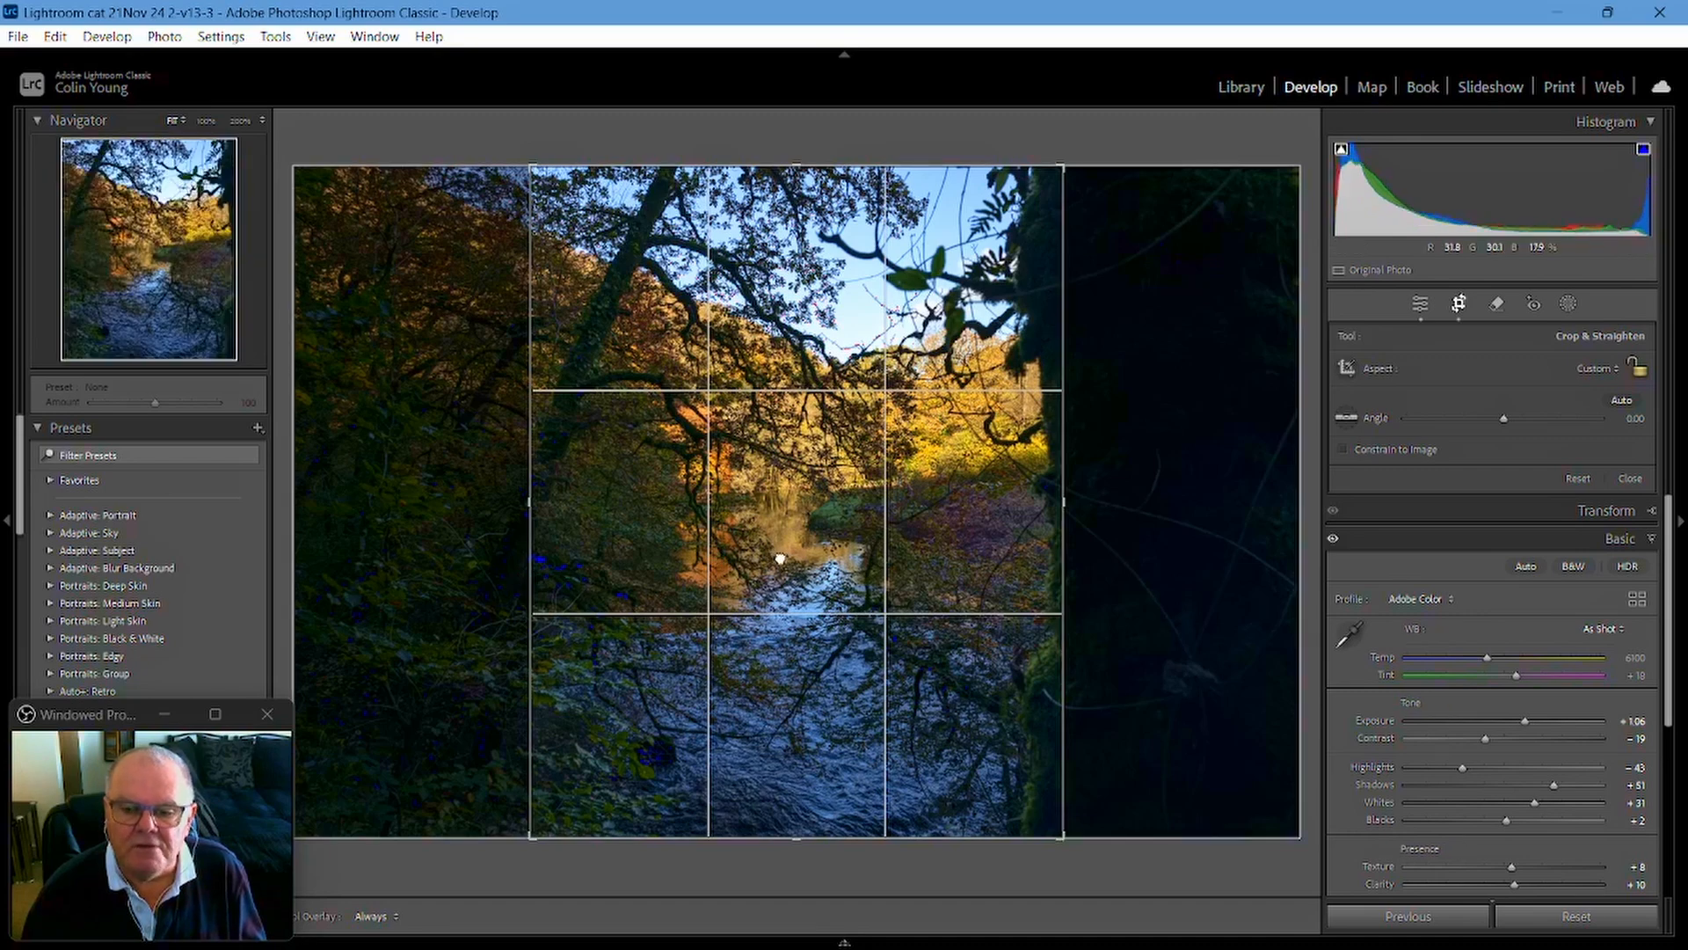
{"action": "left_click_drag", "start_coordinate": [780, 558], "coordinate": [801, 560]}
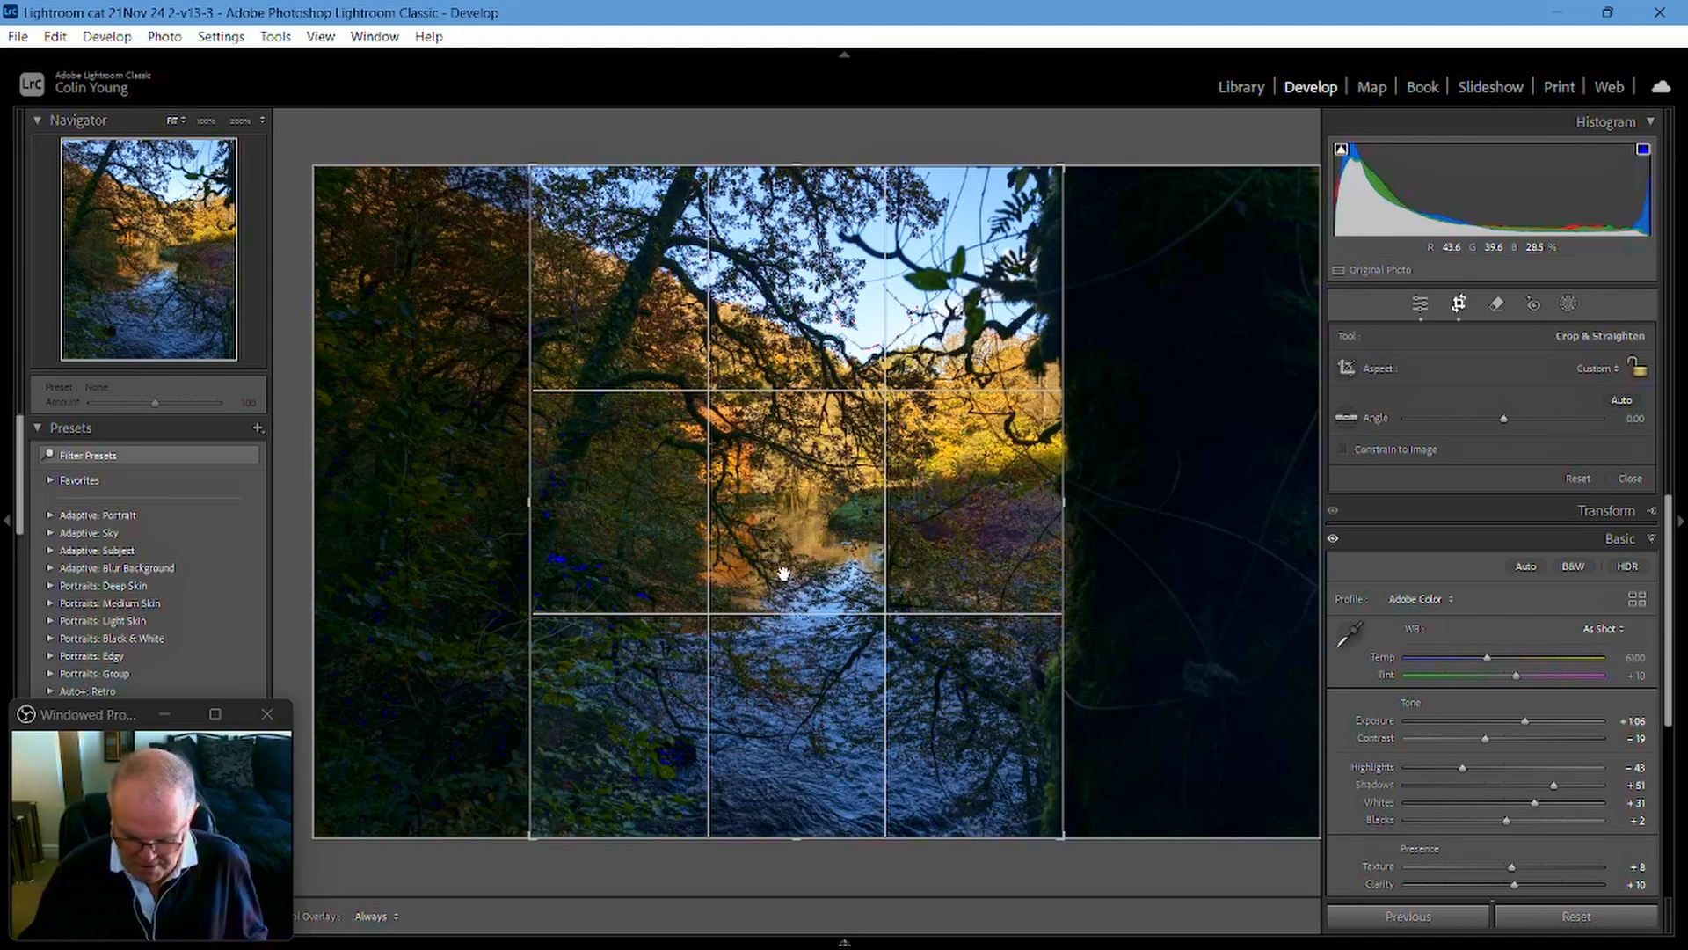
{"action": "key", "text": "Return"}
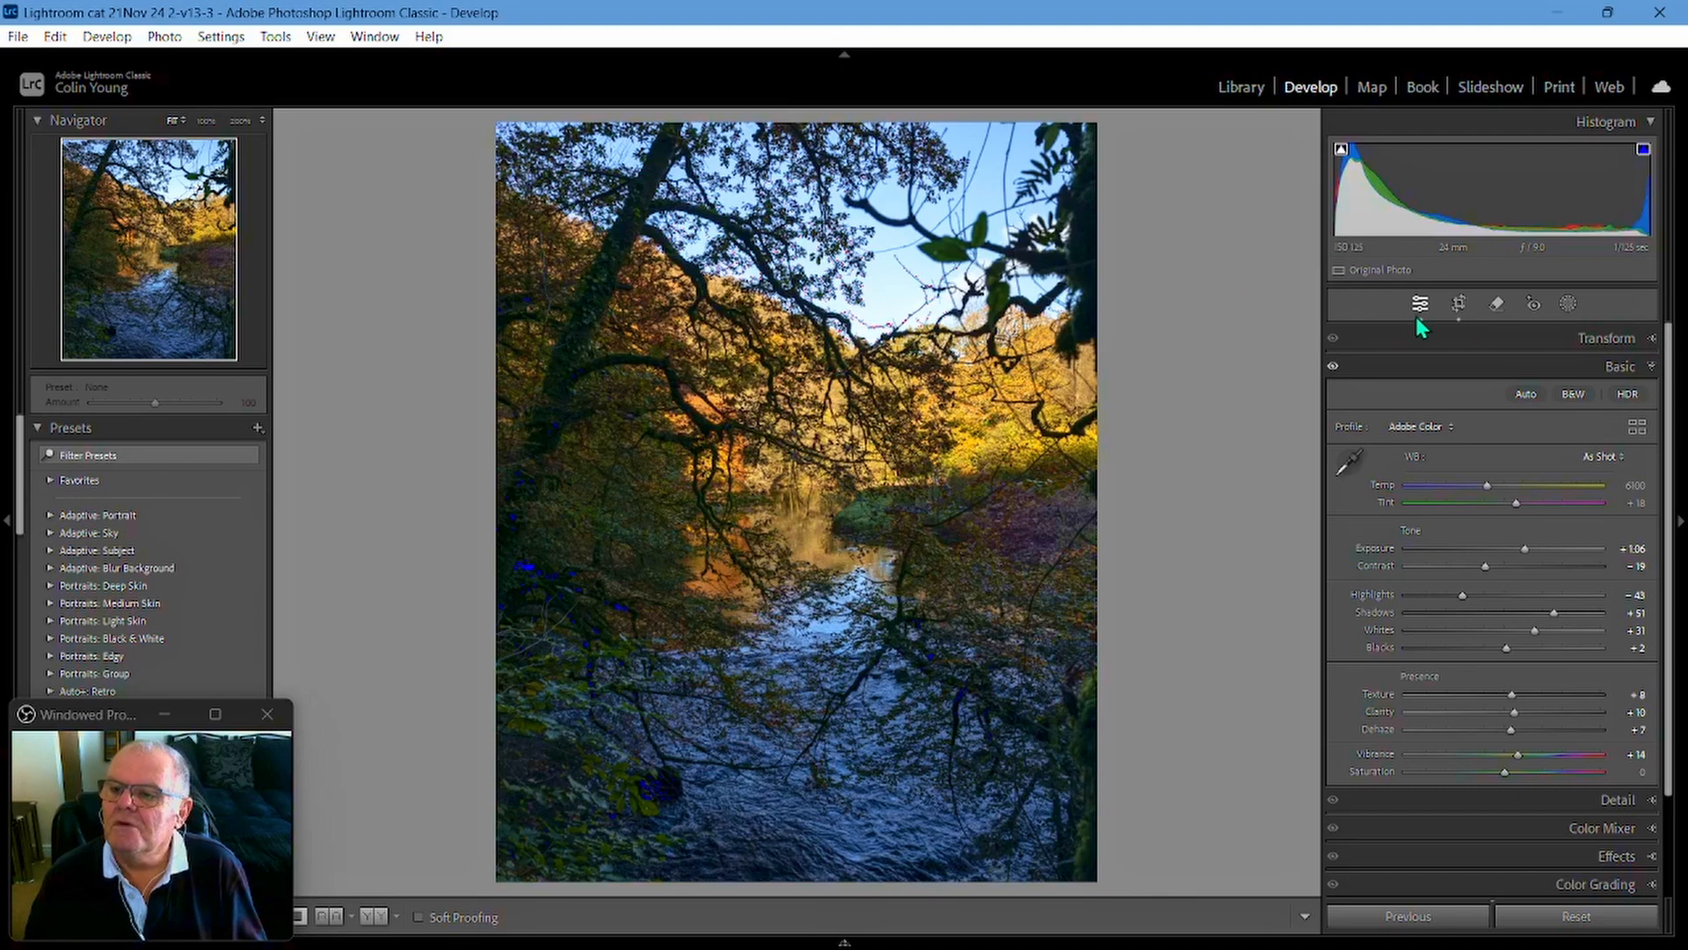
- Change the crop's aspect ratio to 2 x 3 / 4 x 6 and reposition the photo so the dark trunk stays outside the frame
{"action": "left_click", "coordinate": [1461, 304]}
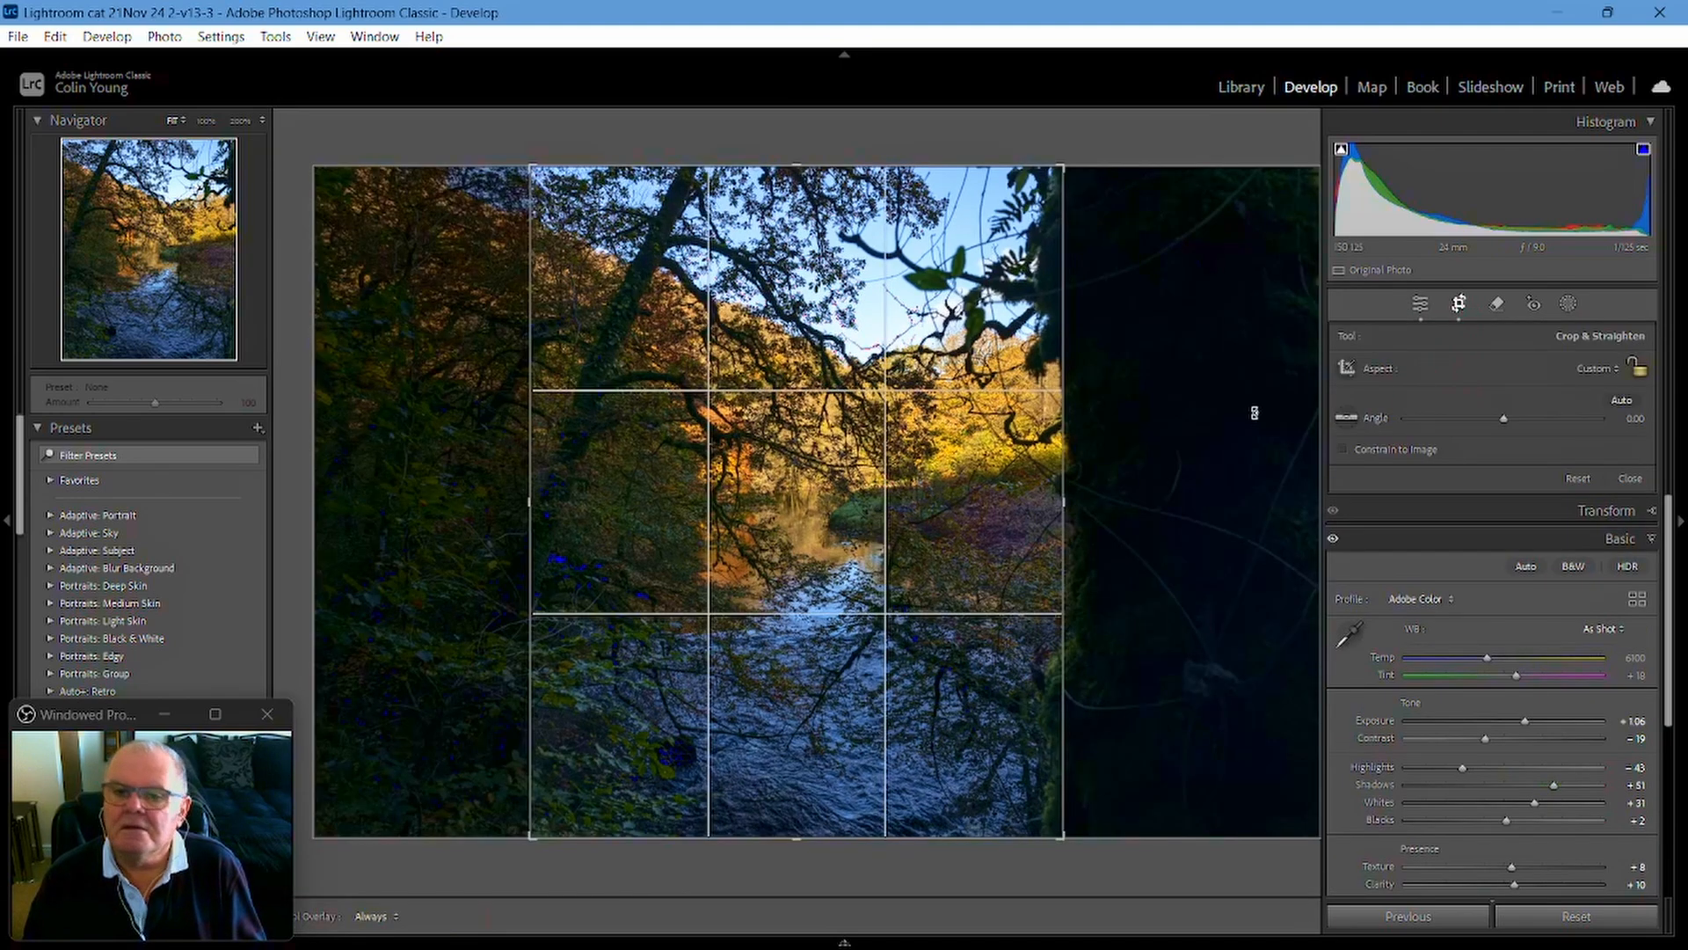
{"action": "left_click", "coordinate": [1597, 368]}
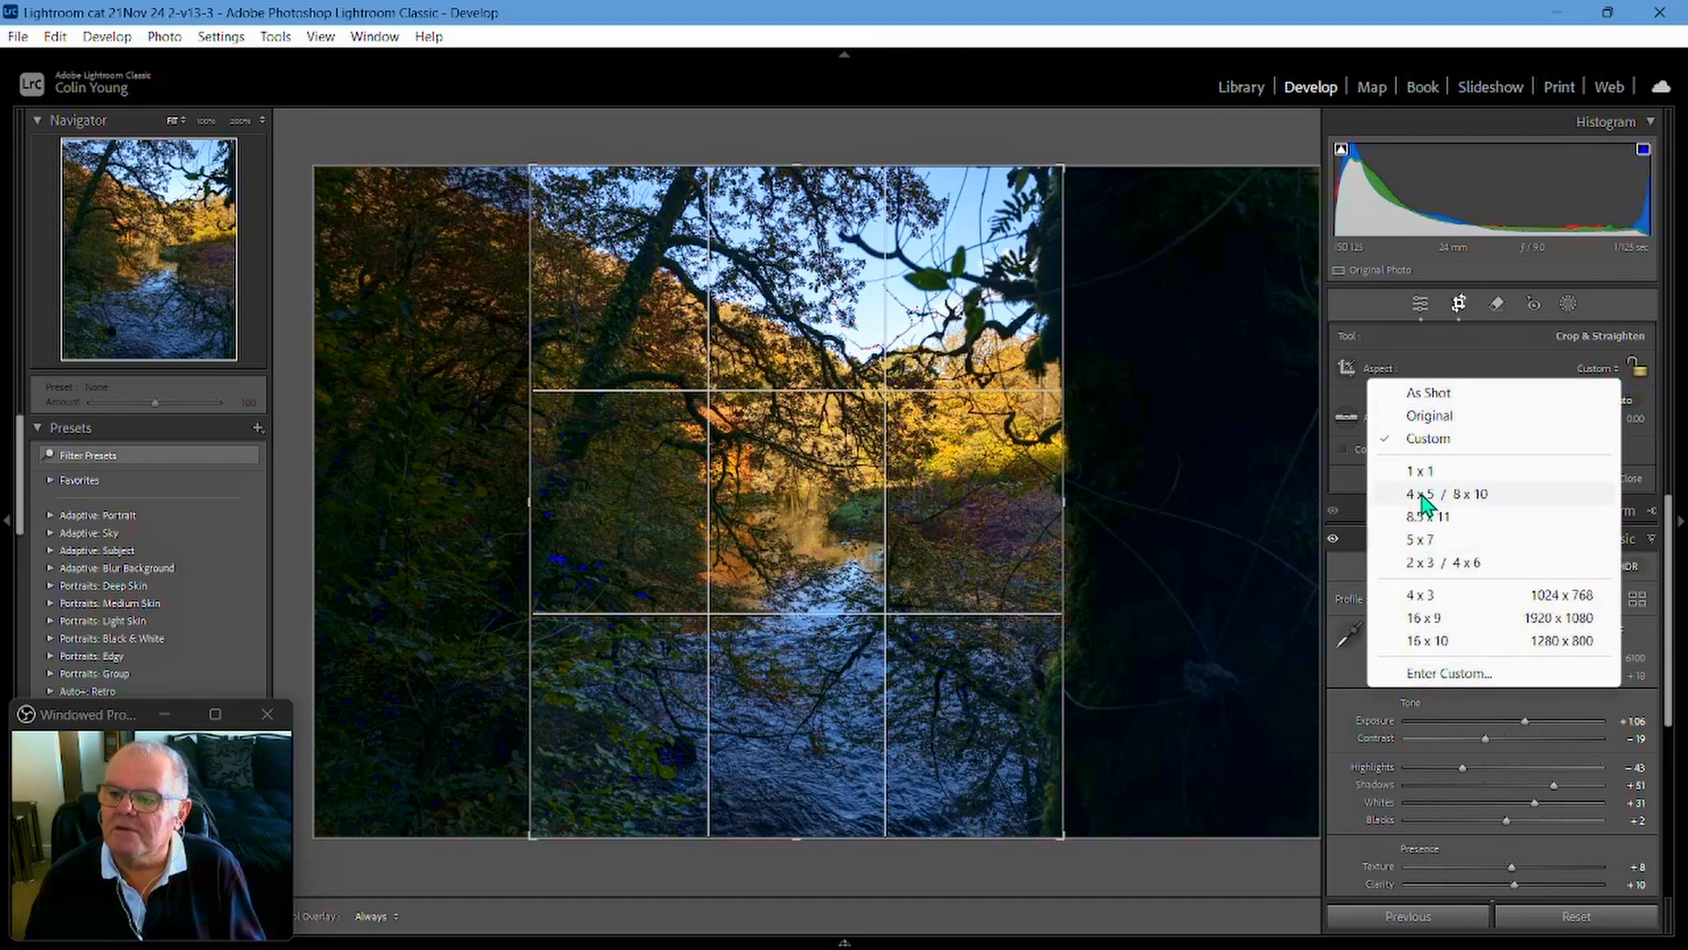
{"action": "left_click", "coordinate": [1453, 567]}
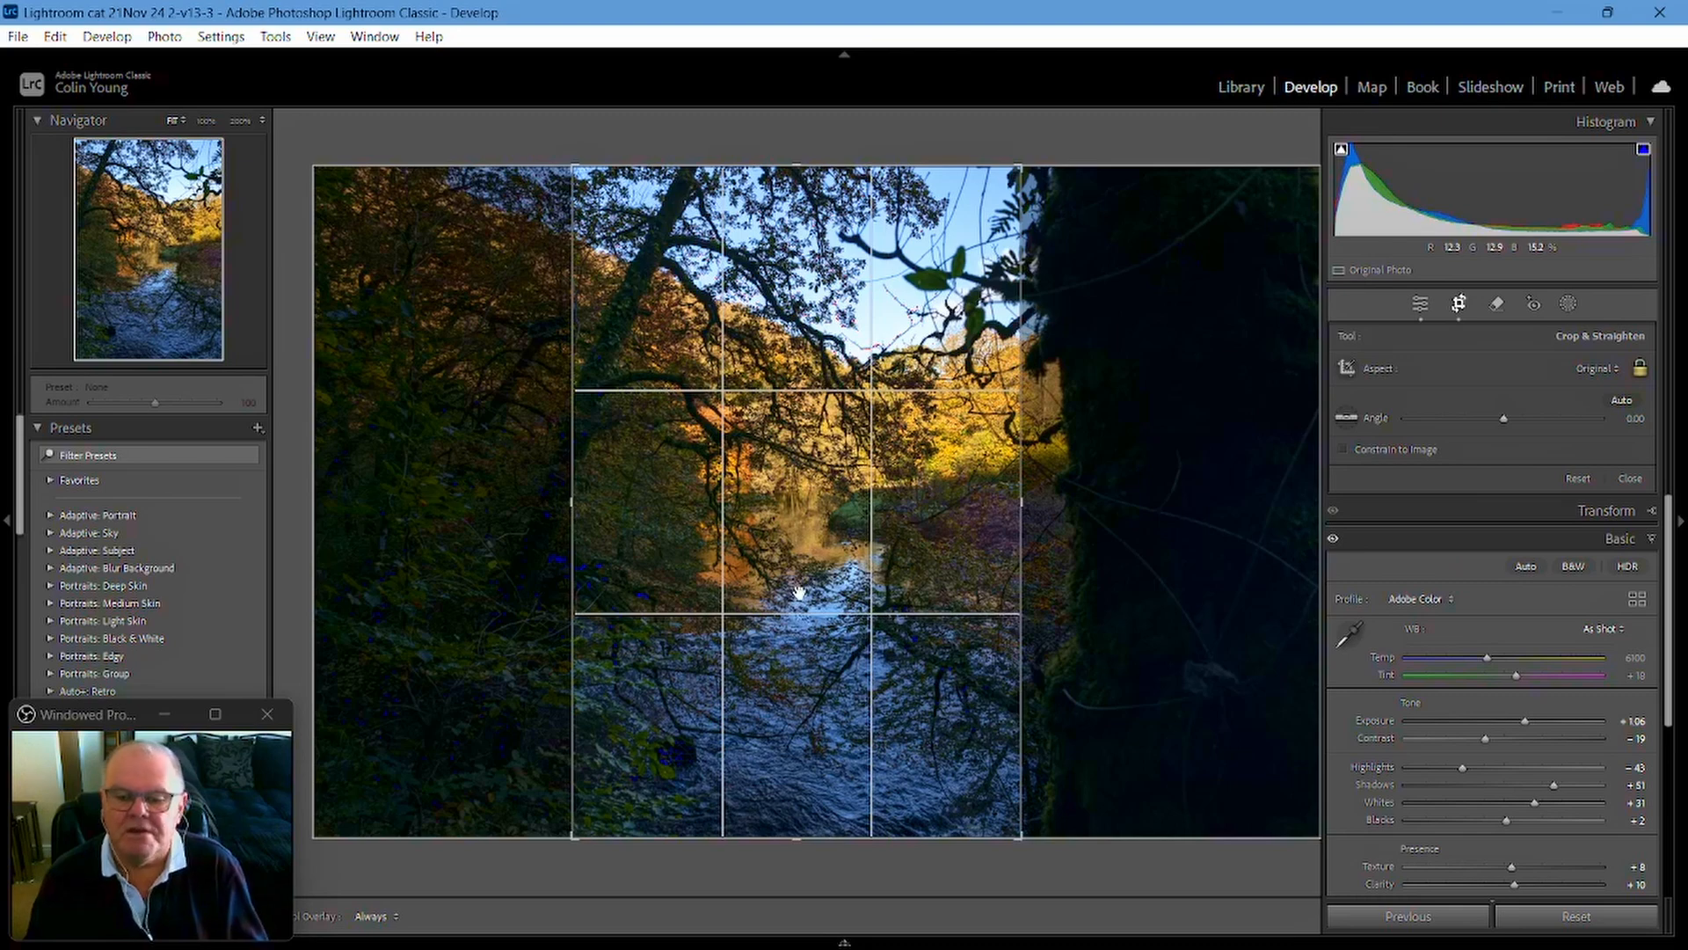
{"action": "left_click_drag", "start_coordinate": [809, 579], "coordinate": [794, 584]}
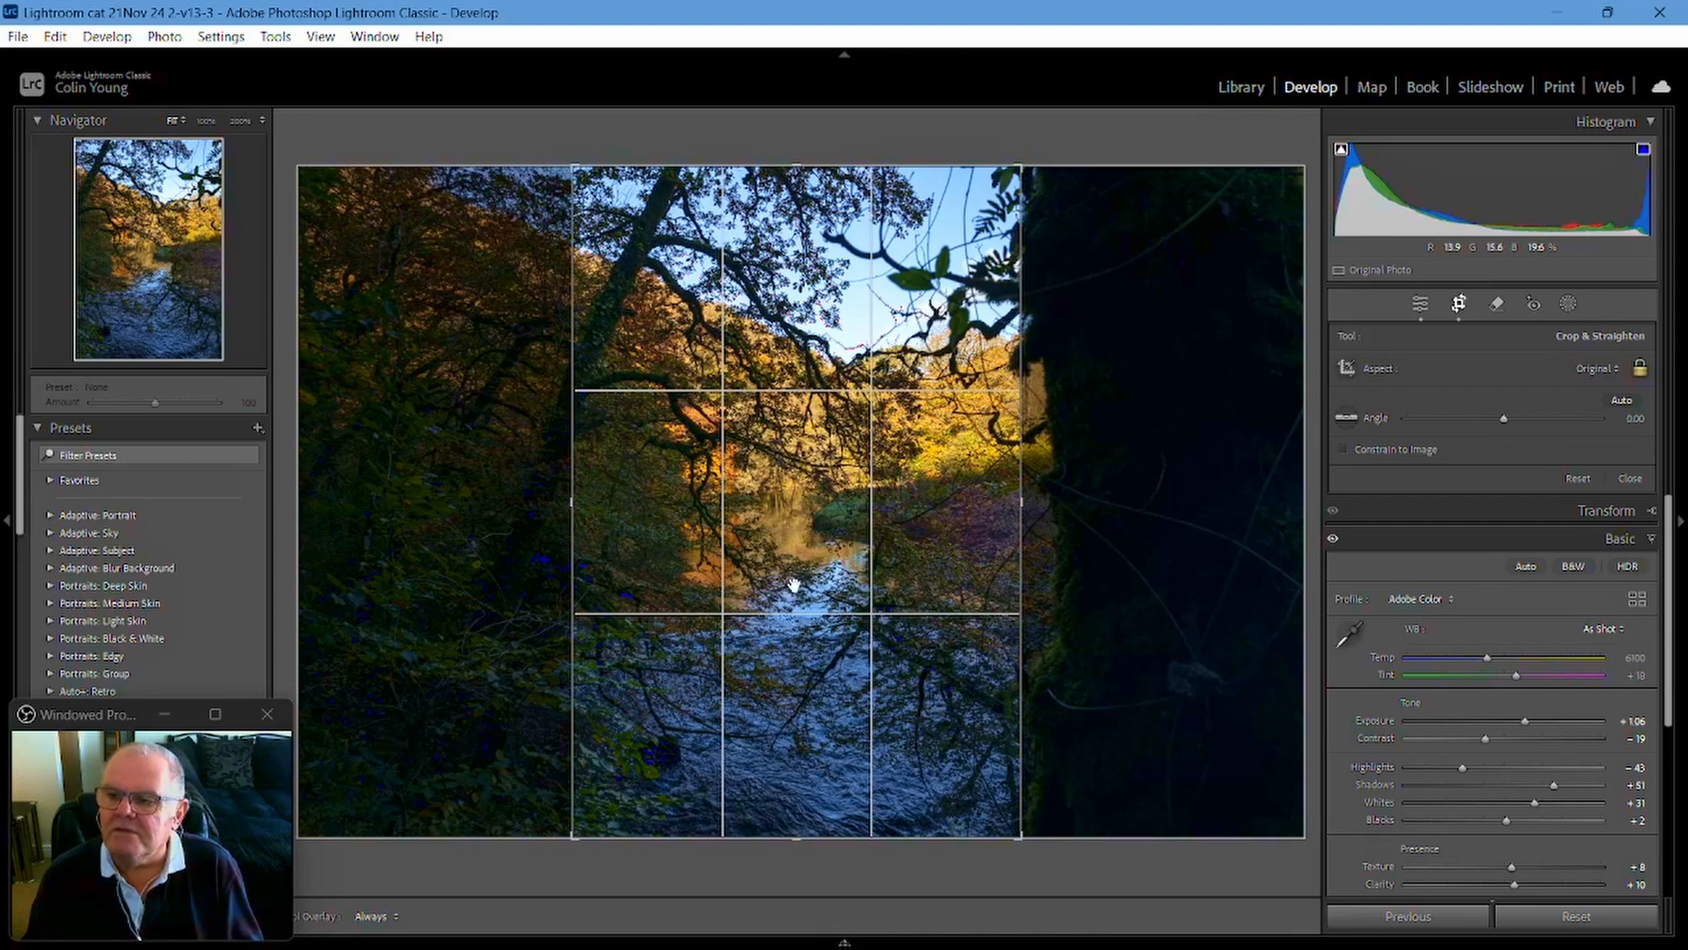
{"action": "key", "text": "Return"}
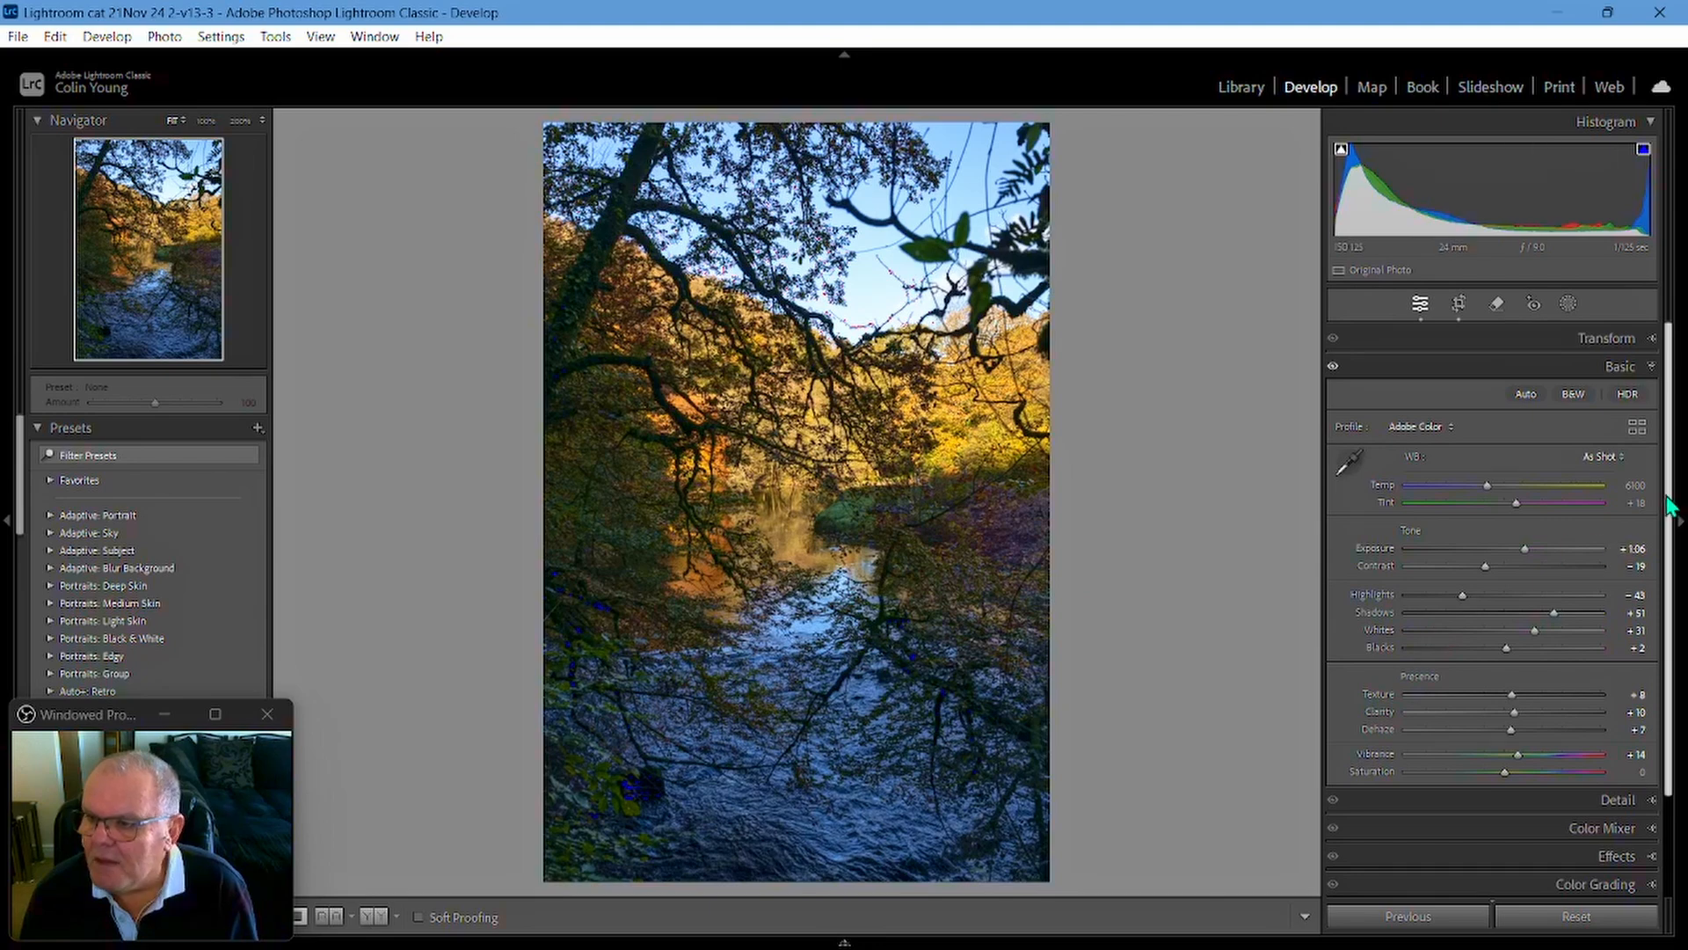
- Apply AI Denoise to the photo with an amount of 54
{"action": "scroll", "coordinate": [1671, 510], "scroll_direction": "down", "scroll_amount": 3}
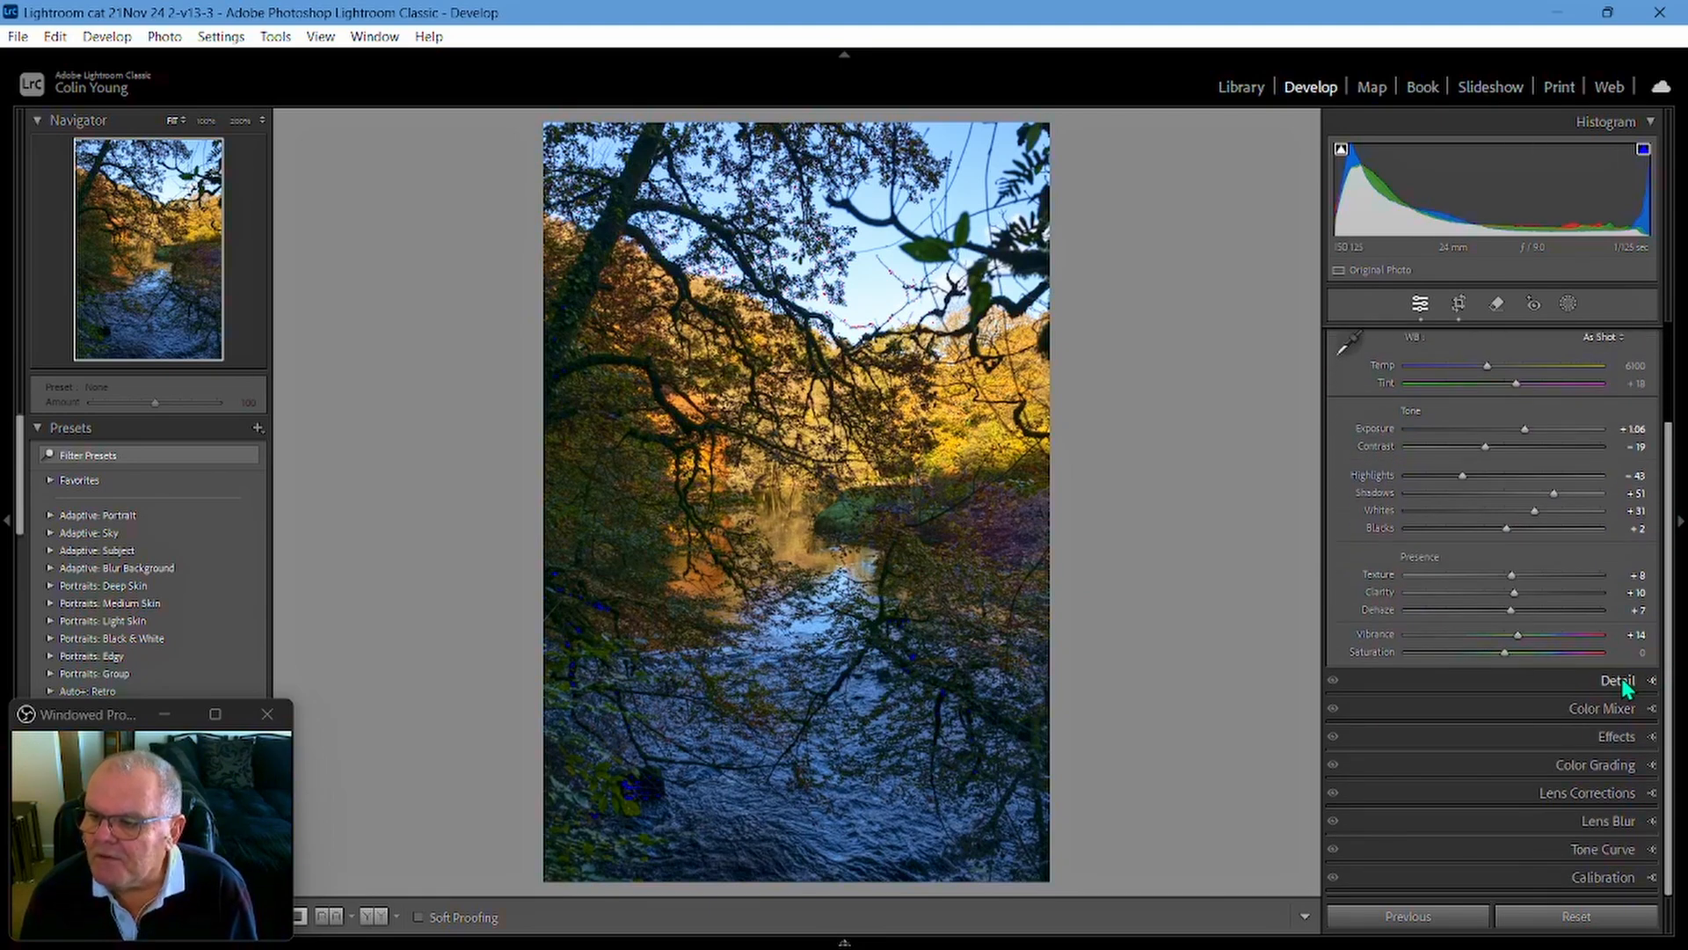
{"action": "left_click", "coordinate": [1618, 681]}
{"action": "left_click", "coordinate": [1377, 547]}
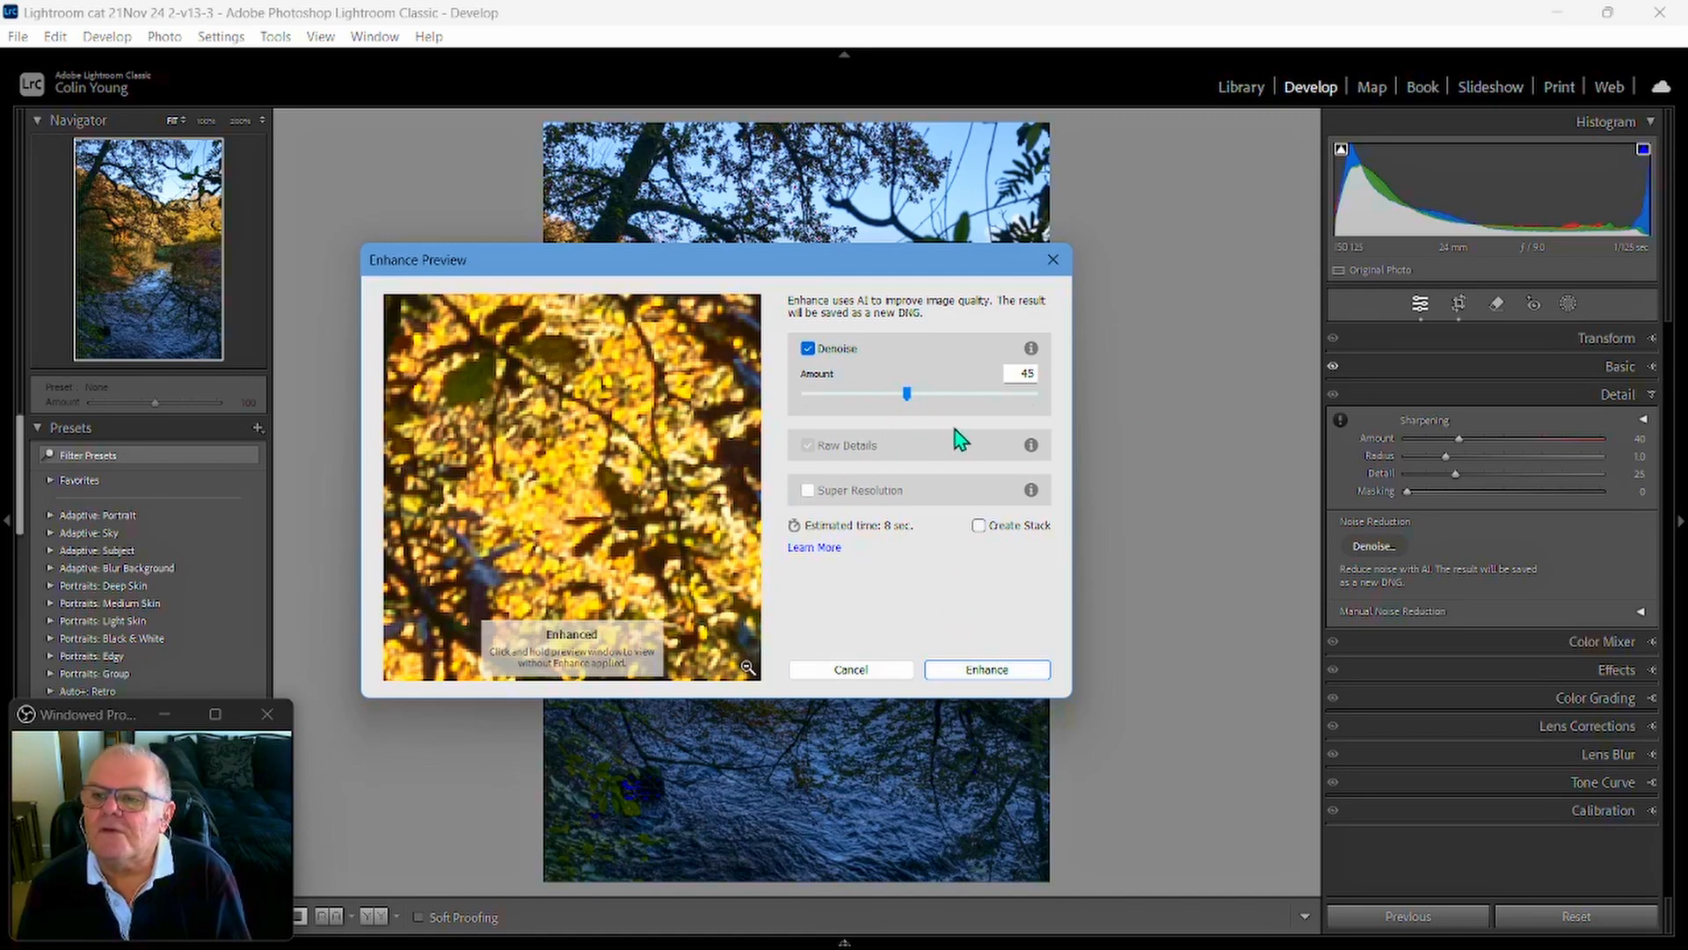
{"action": "left_click_drag", "start_coordinate": [906, 399], "coordinate": [925, 404]}
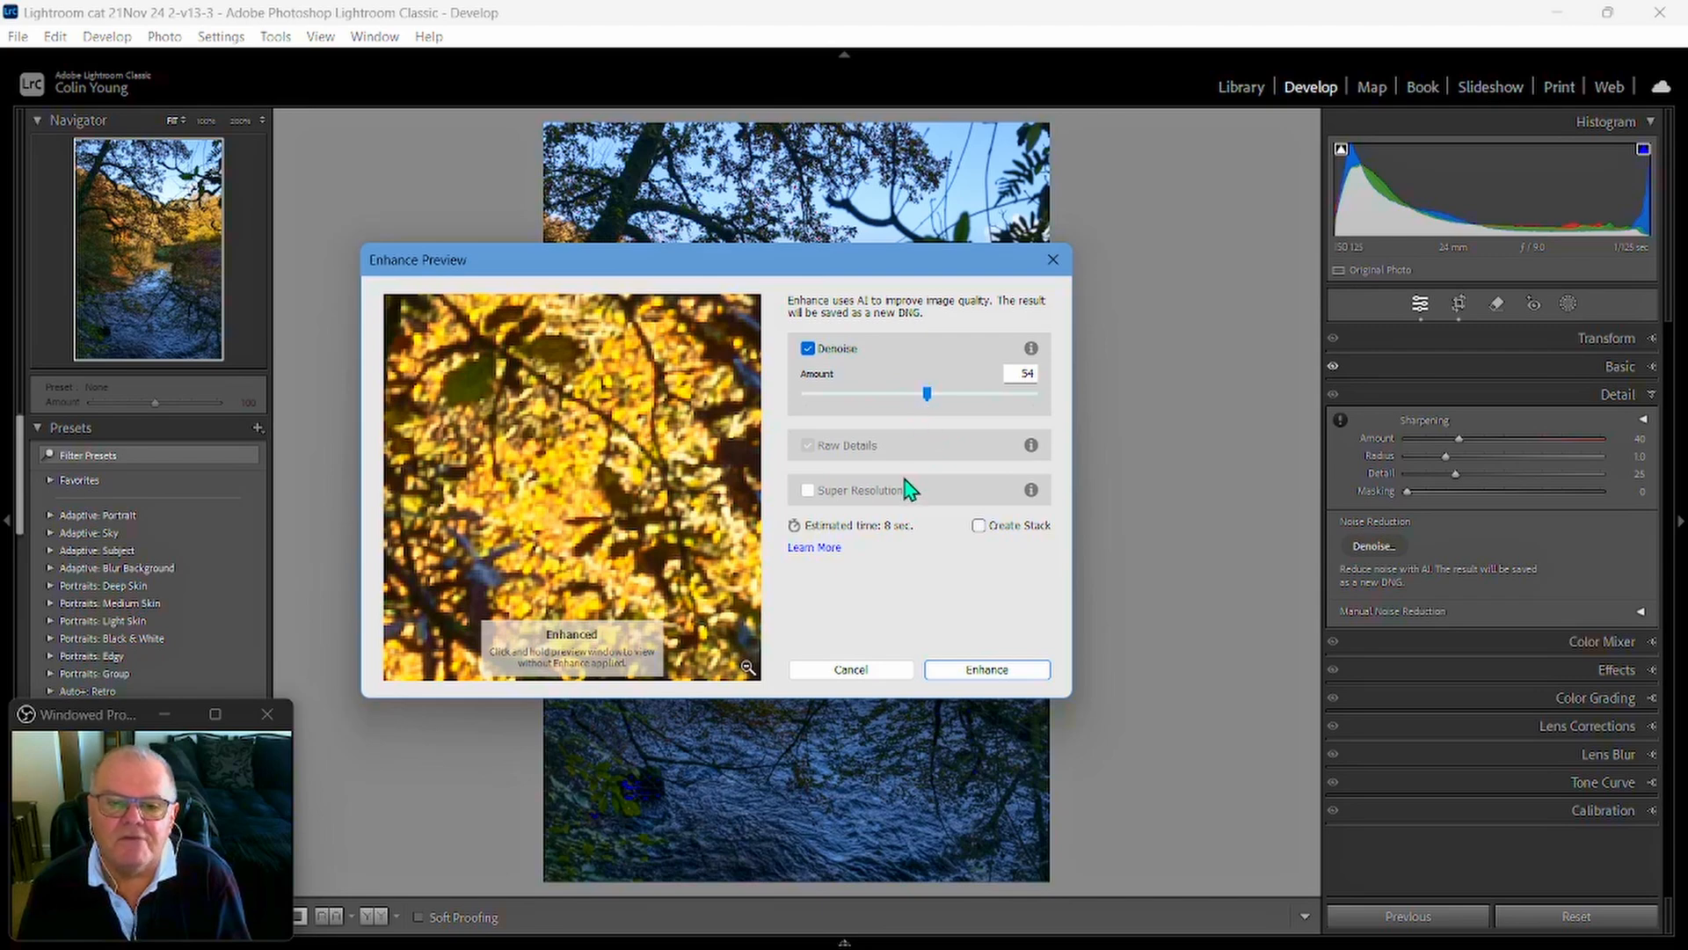
{"action": "left_click", "coordinate": [1002, 673]}
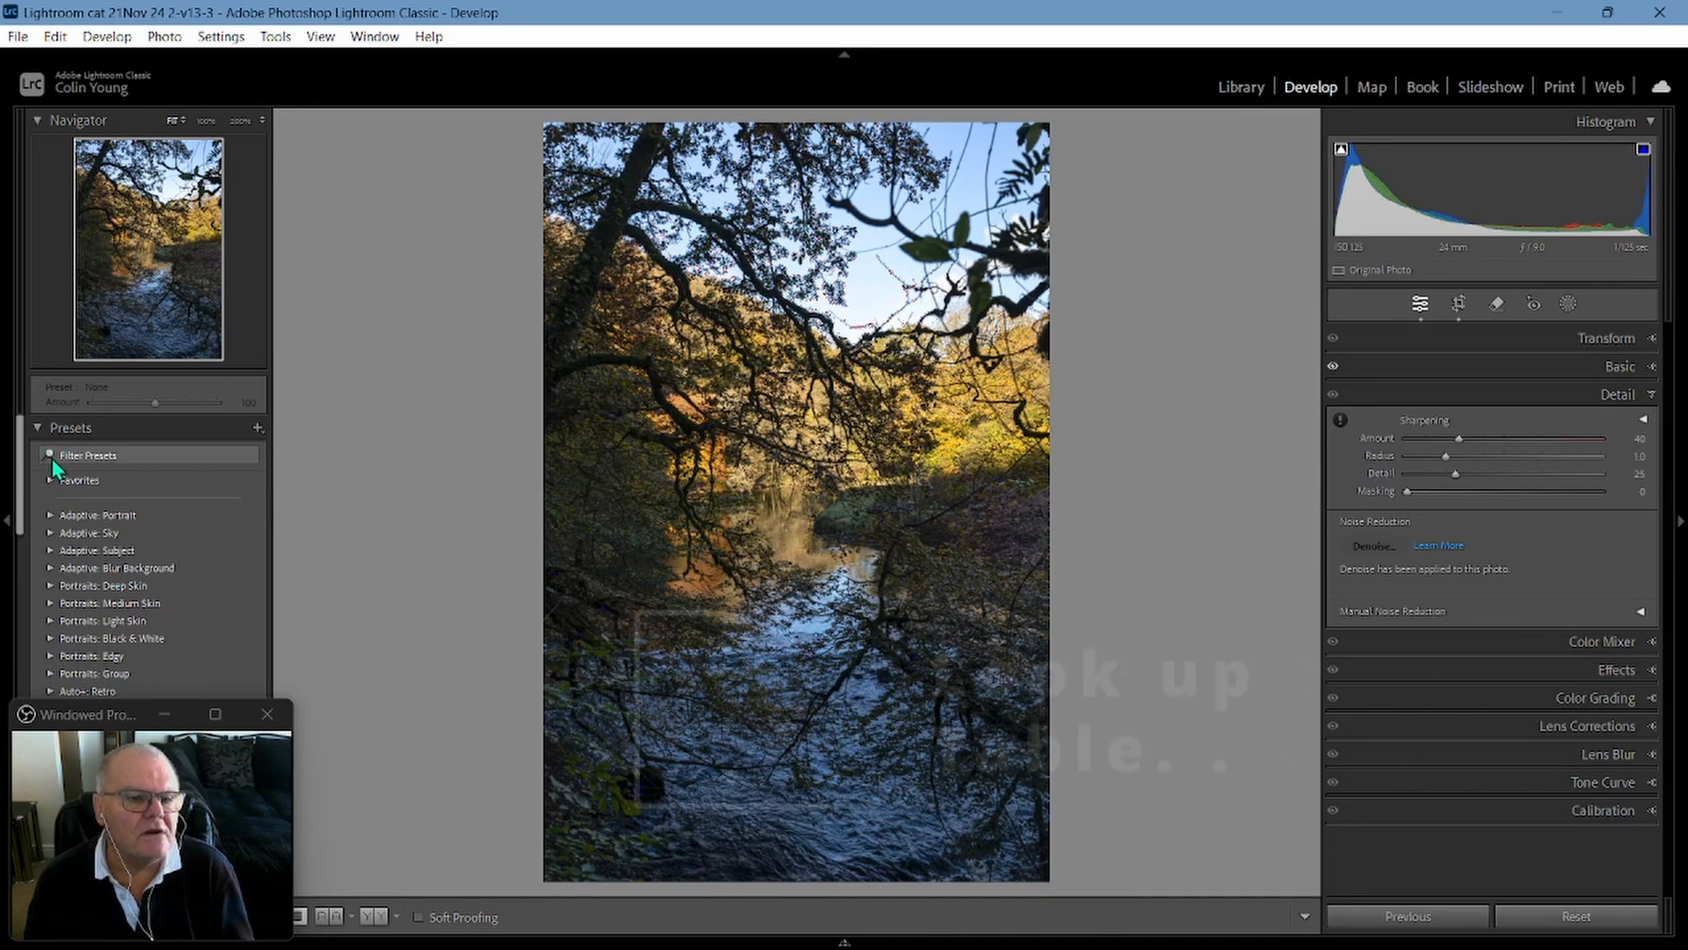
- Preview presets from the Favorites and Seasons groups, and apply the Style: Cinematic preset CN08 at an amount of 100
{"action": "scroll", "coordinate": [93, 498], "scroll_direction": "down", "scroll_amount": 3}
{"action": "scroll", "coordinate": [93, 497], "scroll_direction": "up", "scroll_amount": 3}
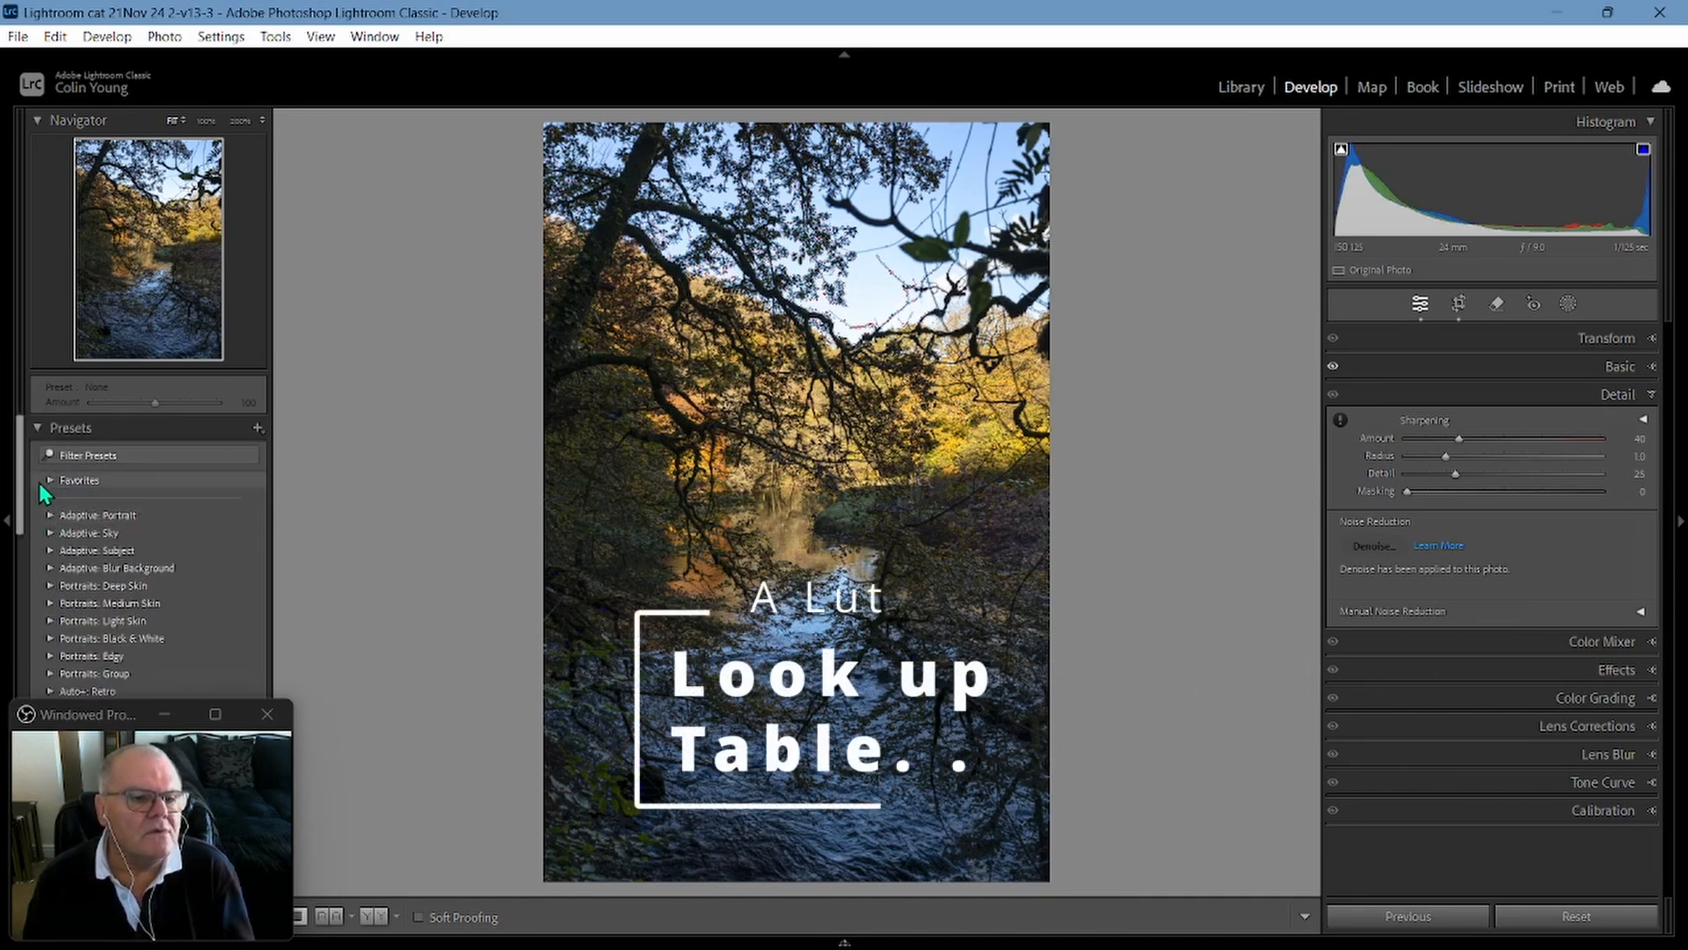
{"action": "left_click", "coordinate": [54, 482]}
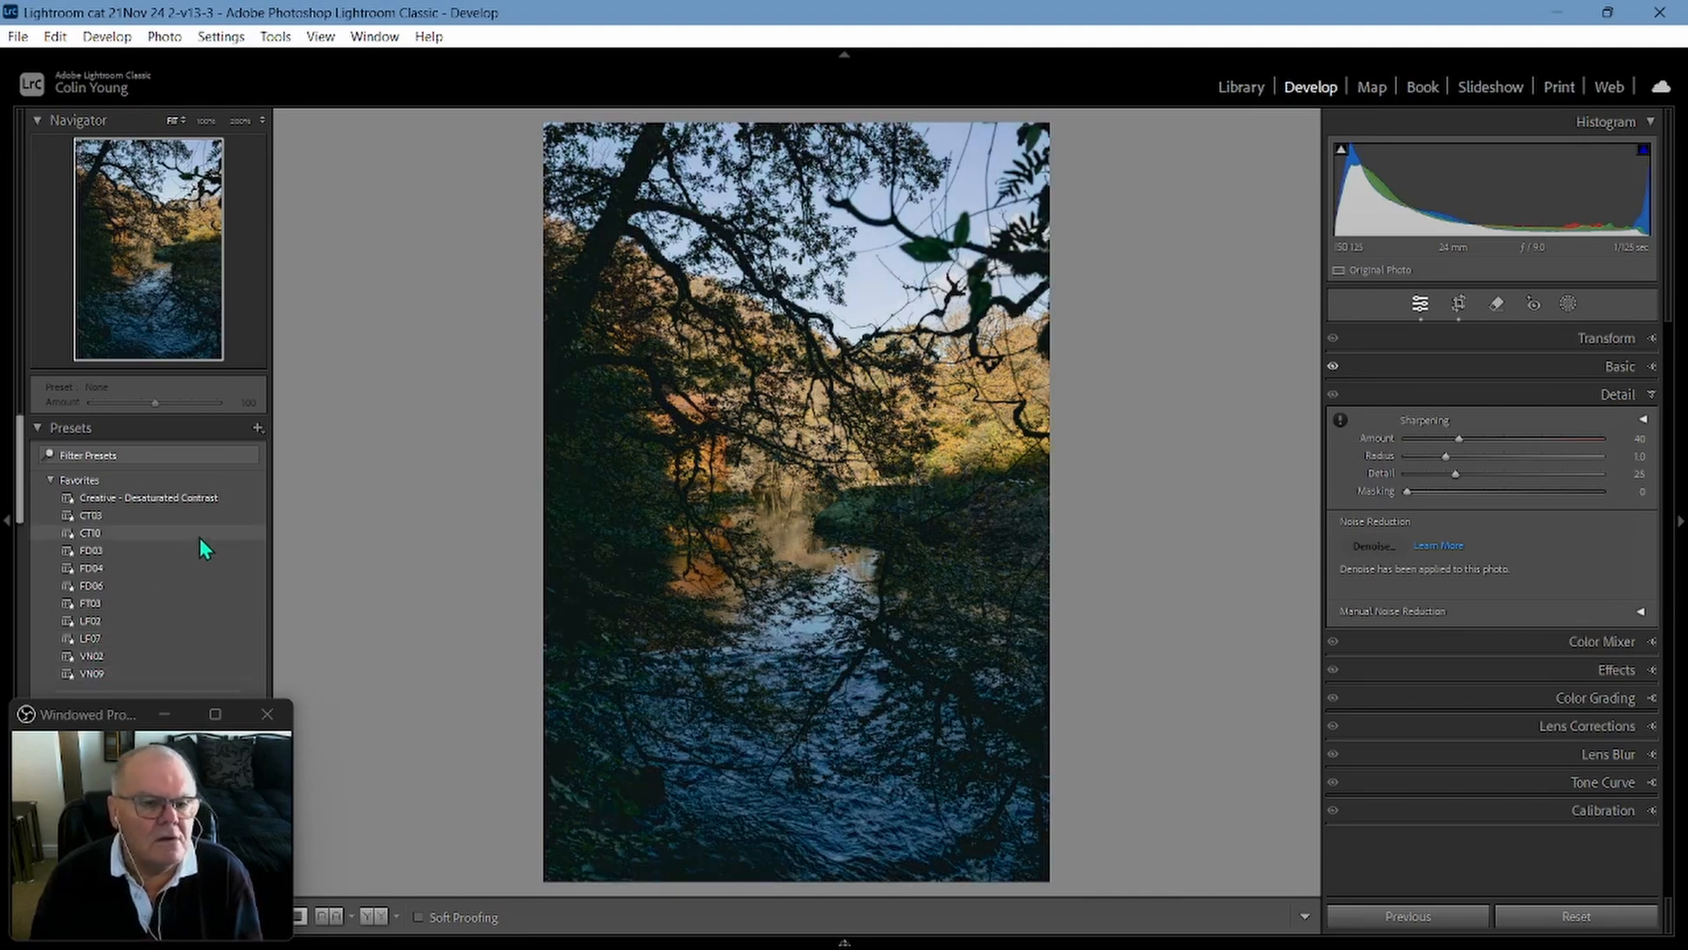
{"action": "scroll", "coordinate": [229, 576], "scroll_direction": "down", "scroll_amount": 10}
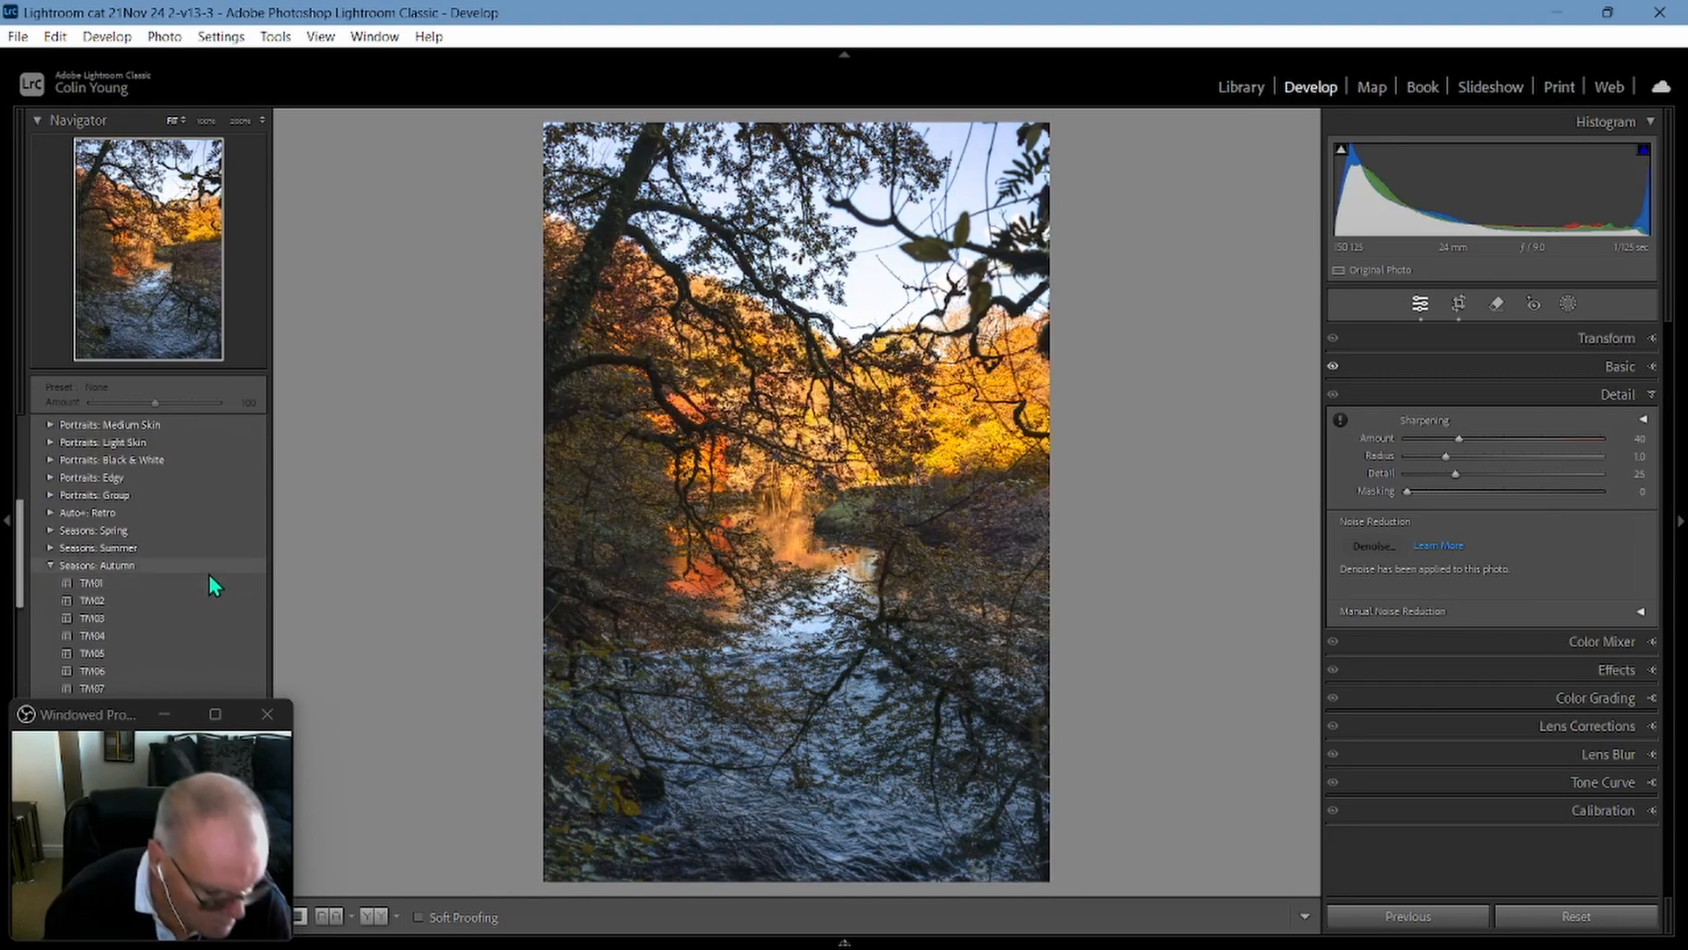
{"action": "scroll", "coordinate": [209, 576], "scroll_direction": "down", "scroll_amount": 5}
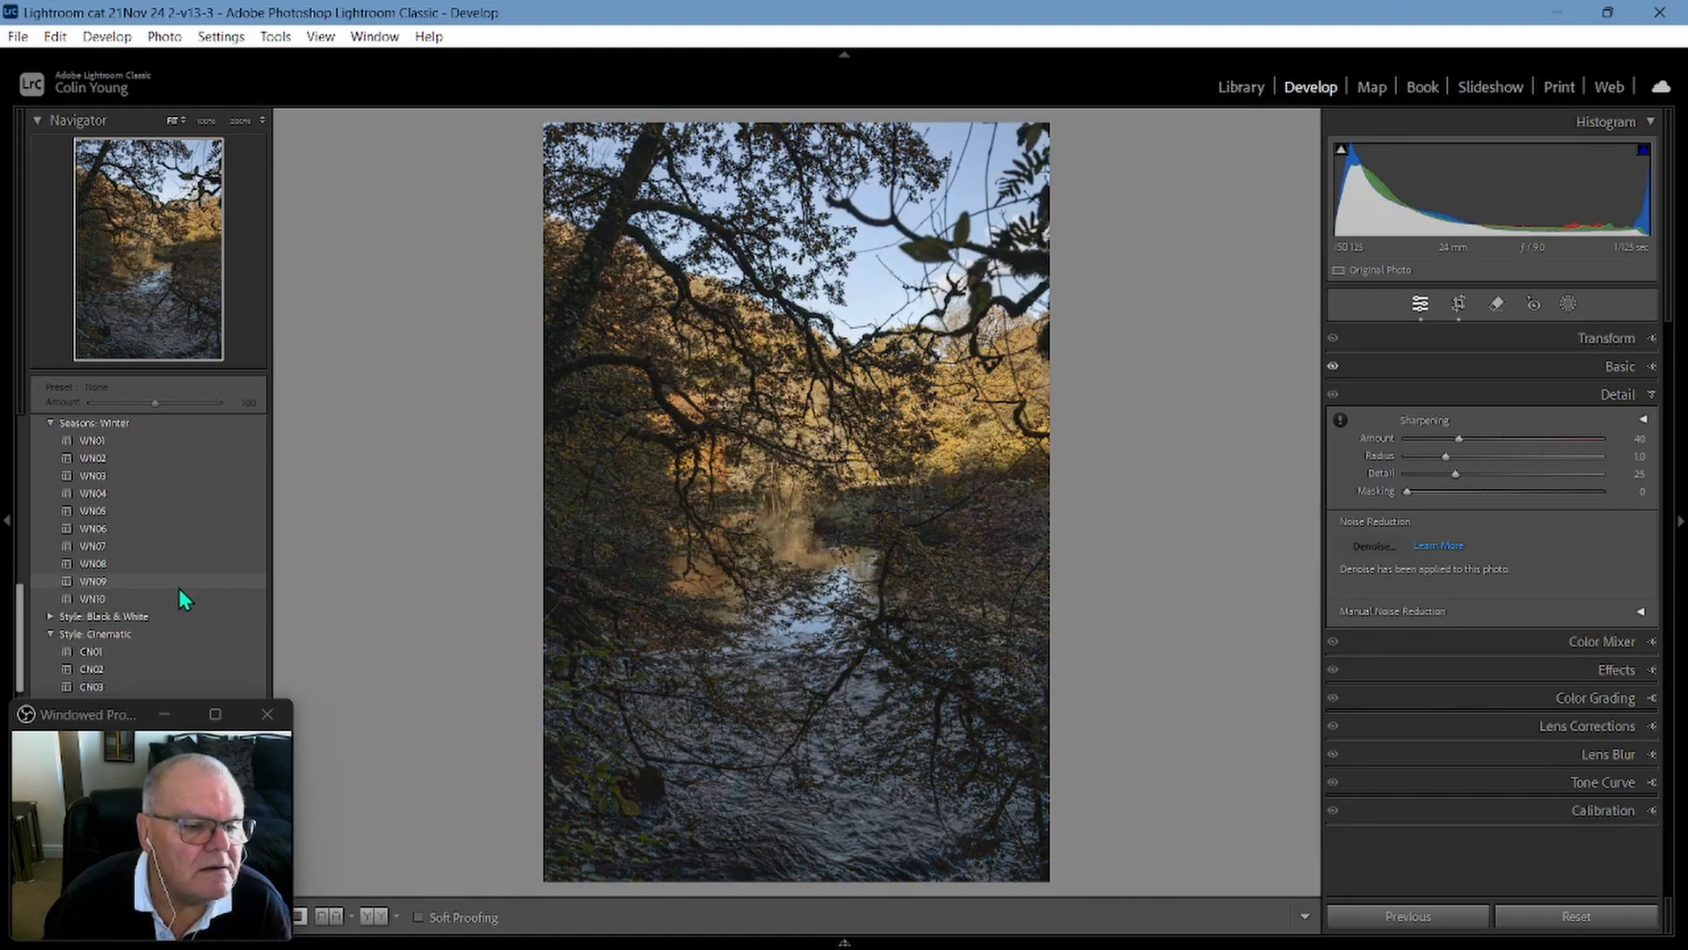
{"action": "scroll", "coordinate": [178, 588], "scroll_direction": "down", "scroll_amount": 3}
{"action": "left_click", "coordinate": [98, 651]}
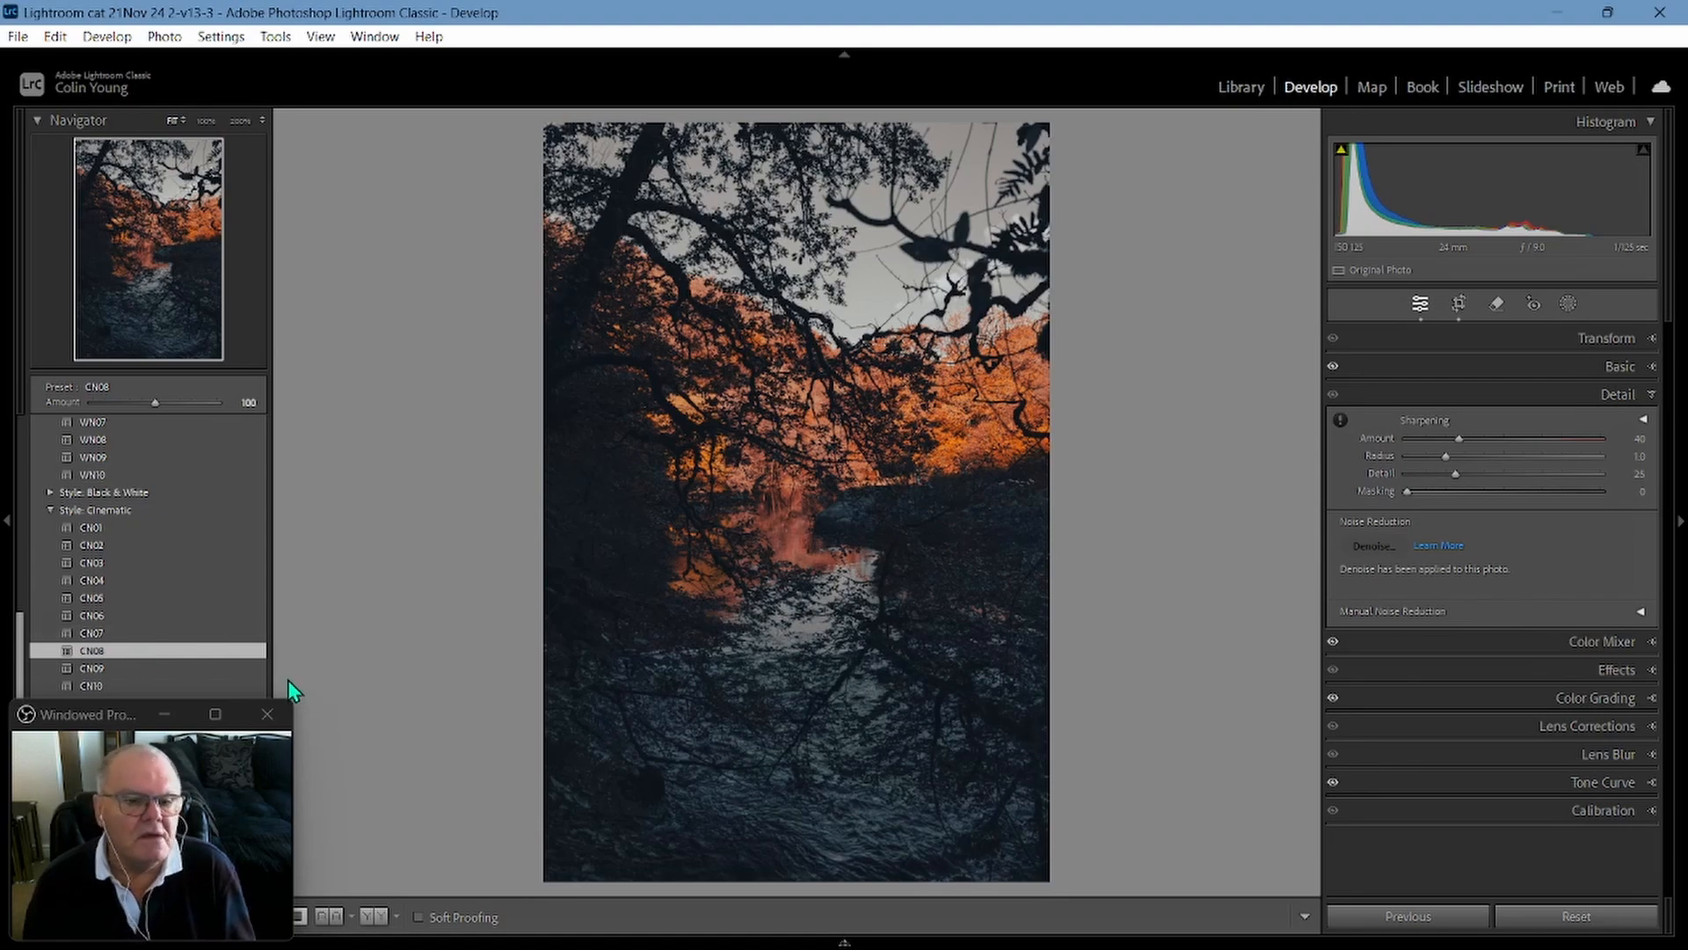
{"action": "scroll", "coordinate": [216, 525], "scroll_direction": "up", "scroll_amount": 1}
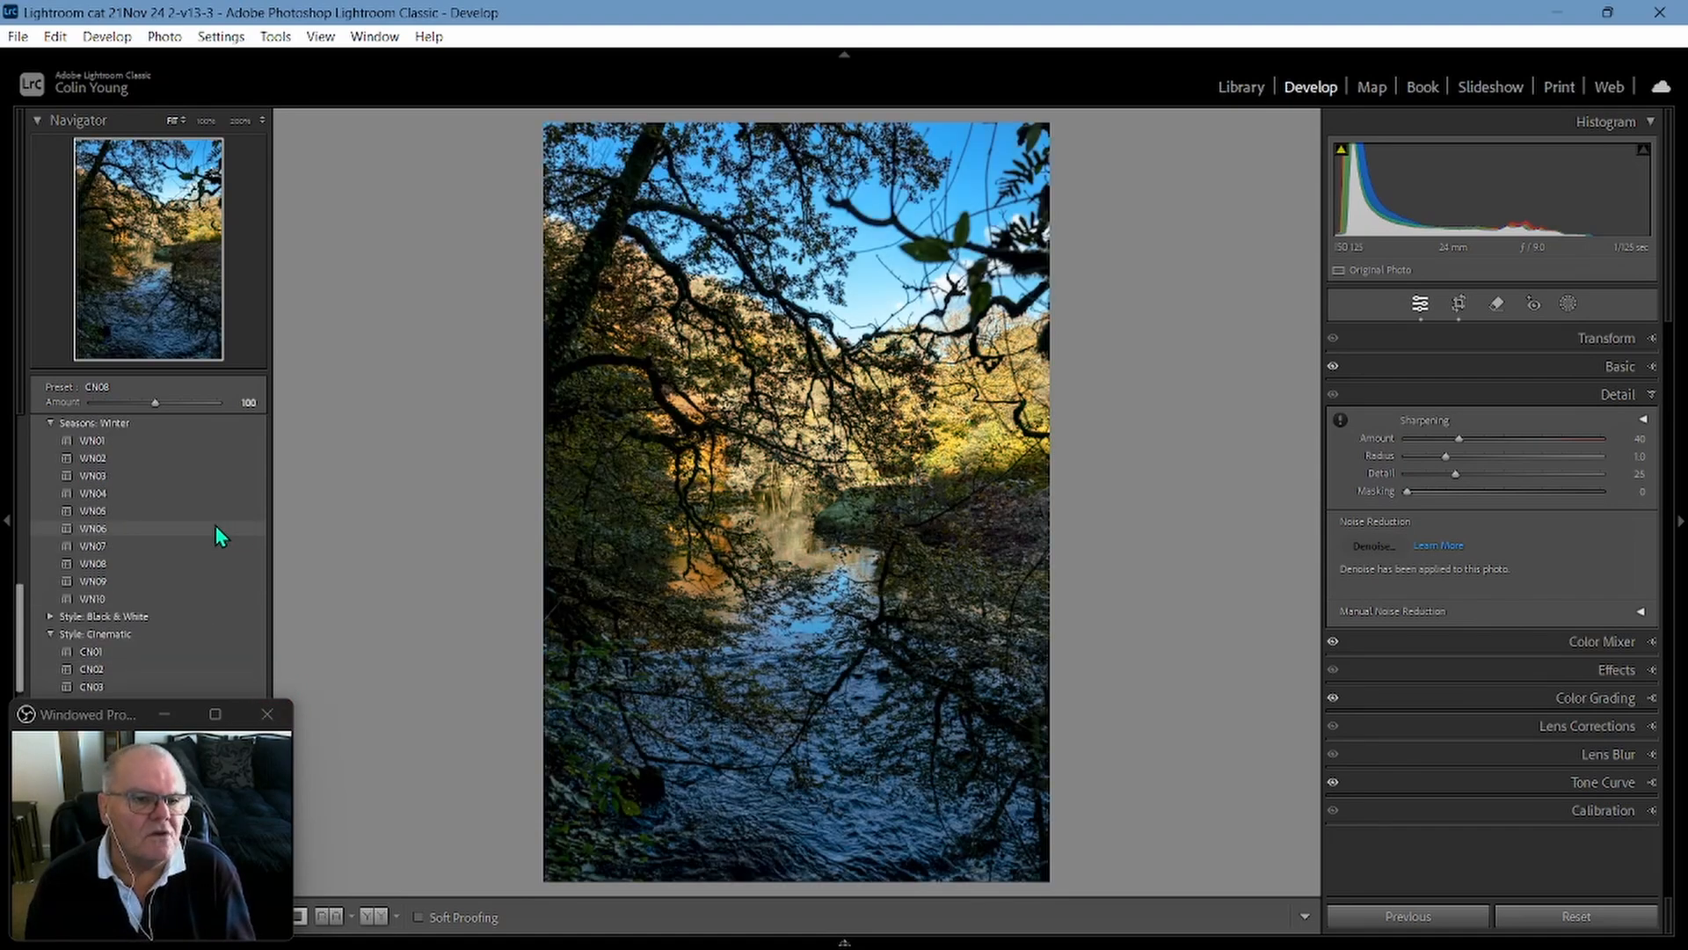
{"action": "scroll", "coordinate": [216, 525], "scroll_direction": "down", "scroll_amount": 1}
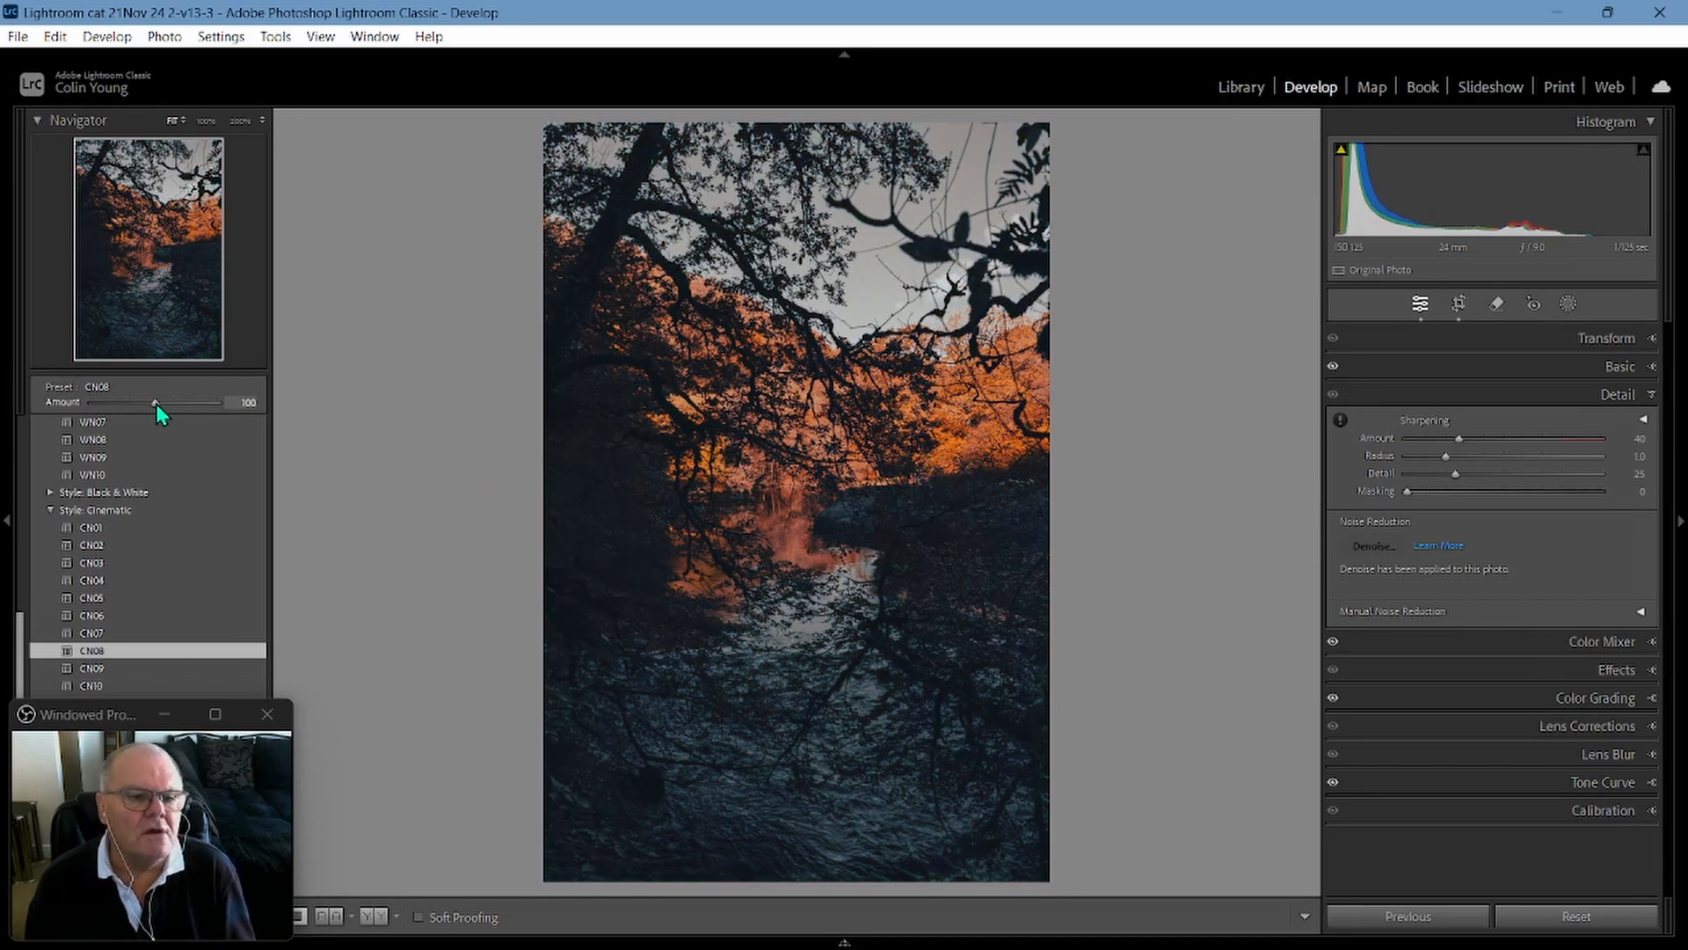
{"action": "mouse_move", "coordinate": [155, 404]}
{"action": "left_mouse_down"}
{"action": "mouse_move", "coordinate": [203, 406]}
{"action": "mouse_move", "coordinate": [58, 404]}
{"action": "mouse_move", "coordinate": [154, 407]}
{"action": "left_mouse_up"}
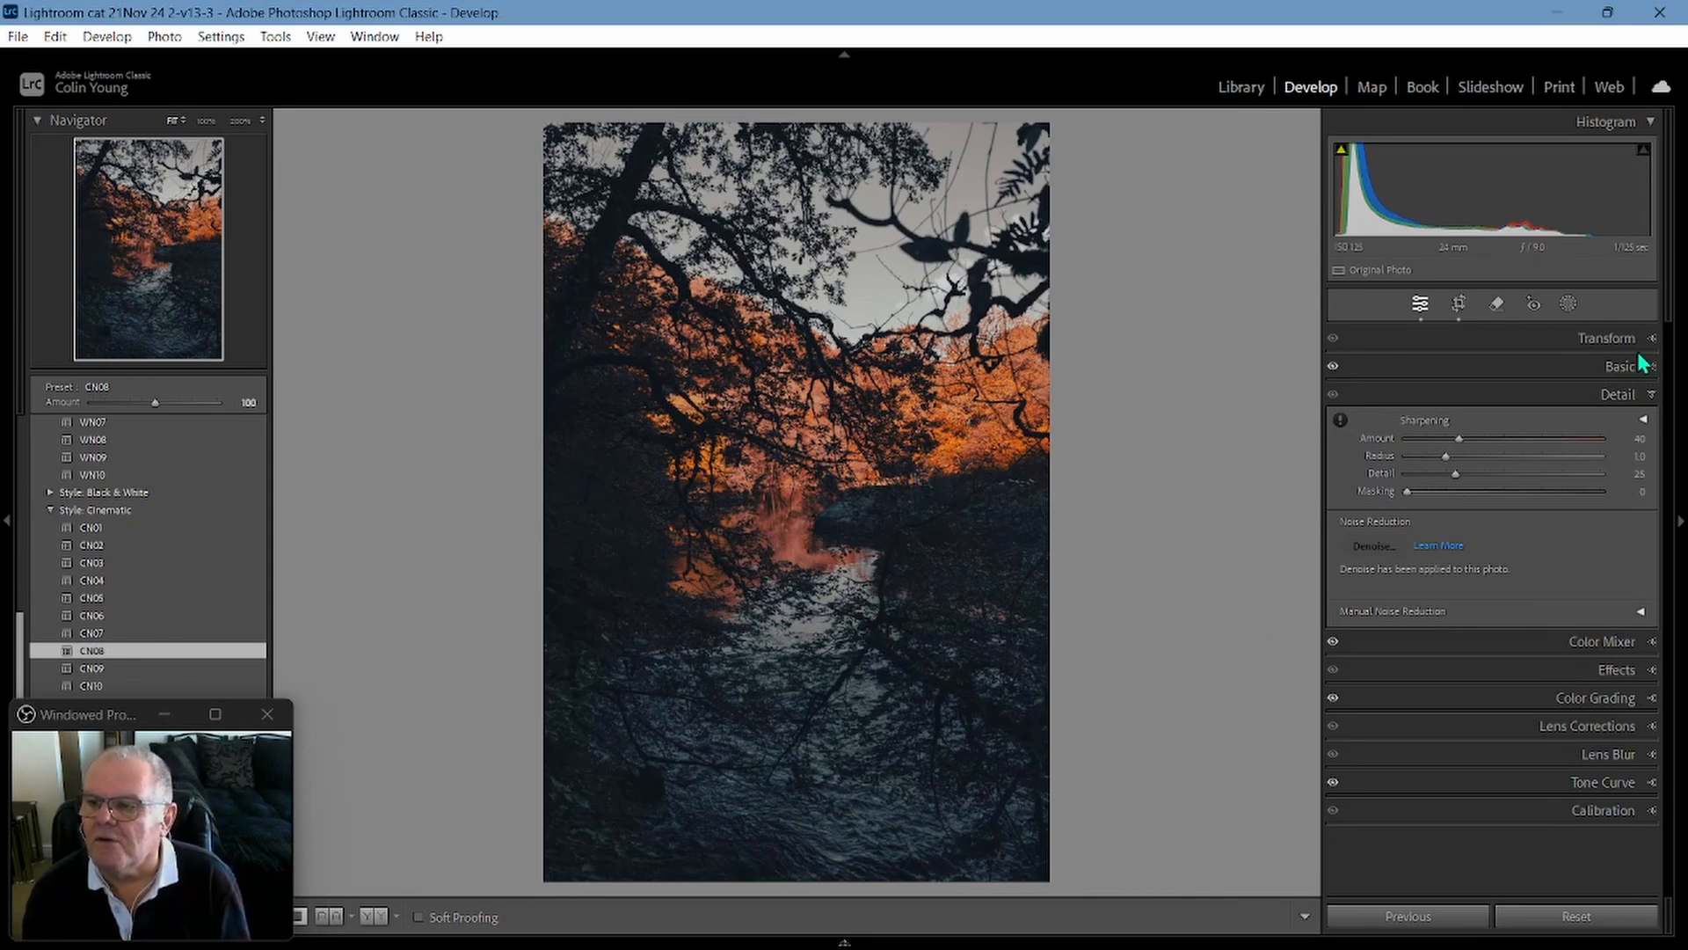
- Create an automatic Sky selection mask on the photo
{"action": "left_click", "coordinate": [1565, 301]}
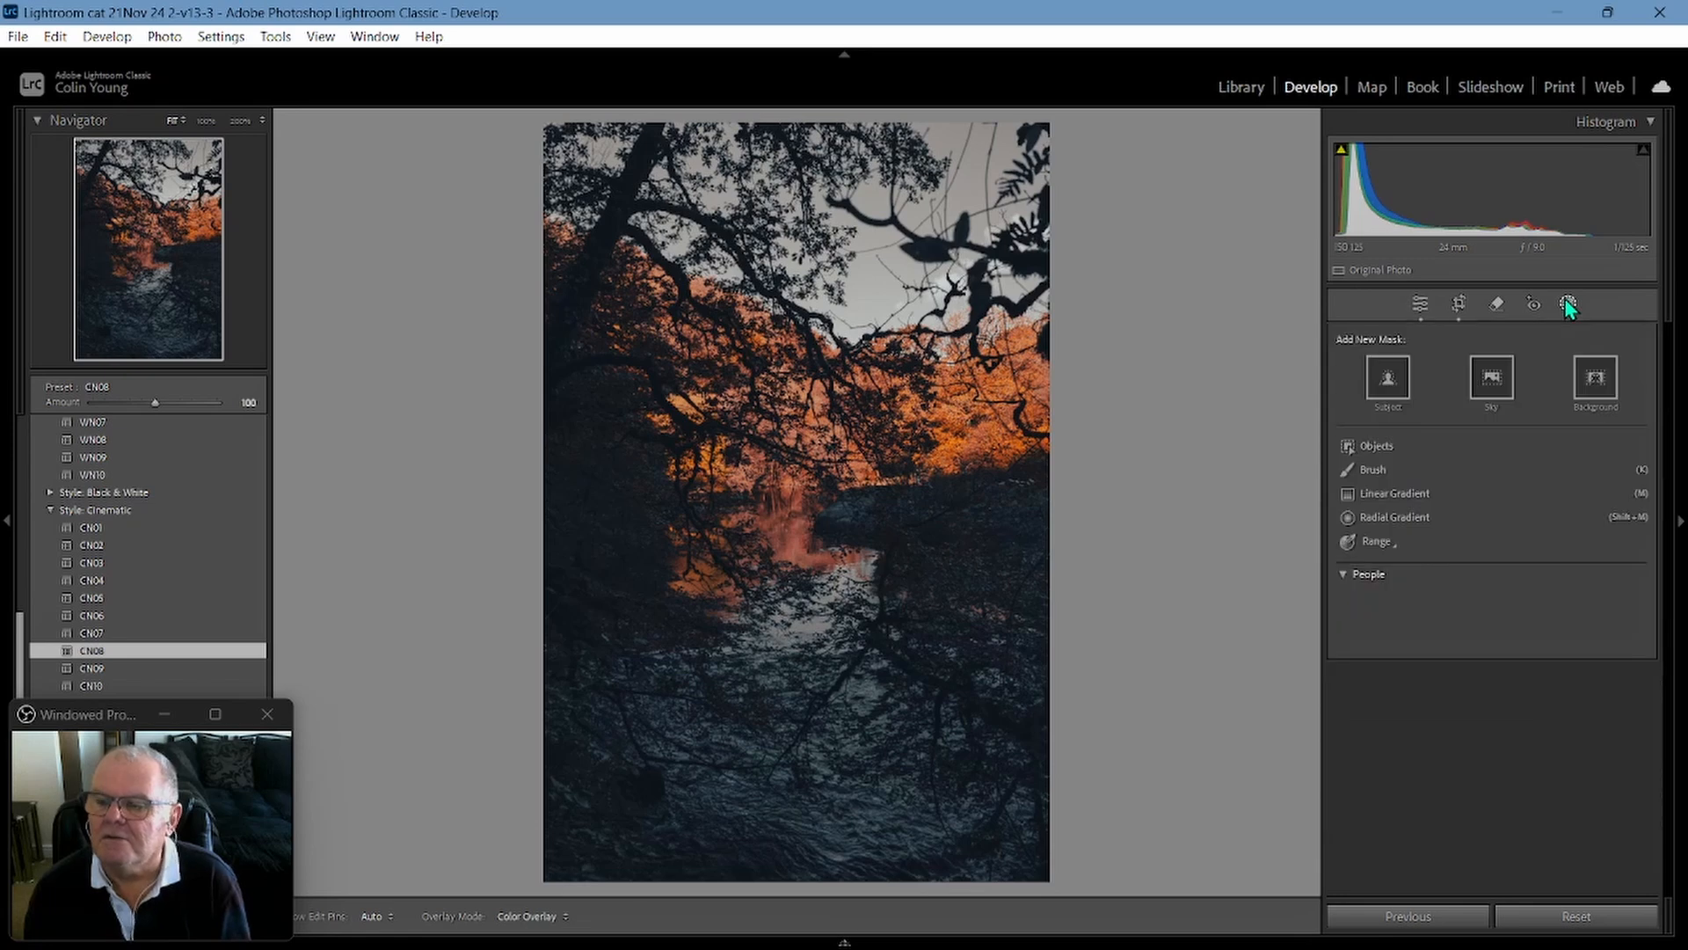
{"action": "left_click", "coordinate": [1495, 385]}
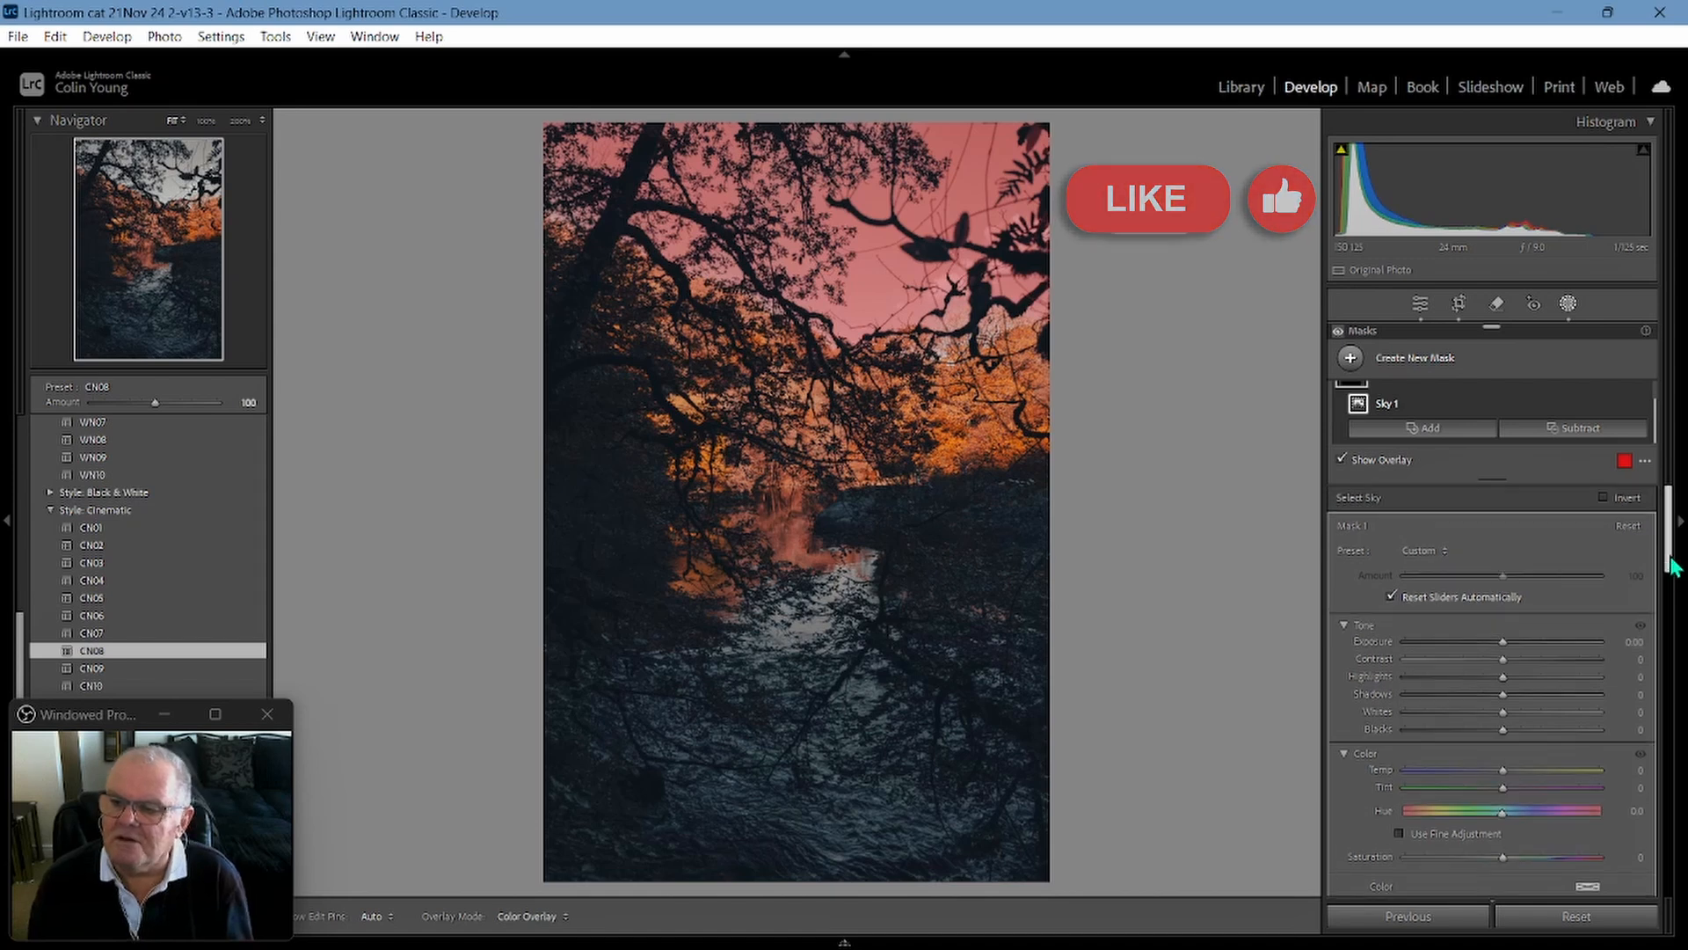
{"action": "left_click_drag", "start_coordinate": [1674, 568], "coordinate": [1675, 577]}
- Set the sky mask's Exposure to -0.42, Contrast 19, Highlights -6, Shadows 30, Whites 23, Blacks -10, Temp -38 and Tint 13
{"action": "left_click", "coordinate": [1502, 629]}
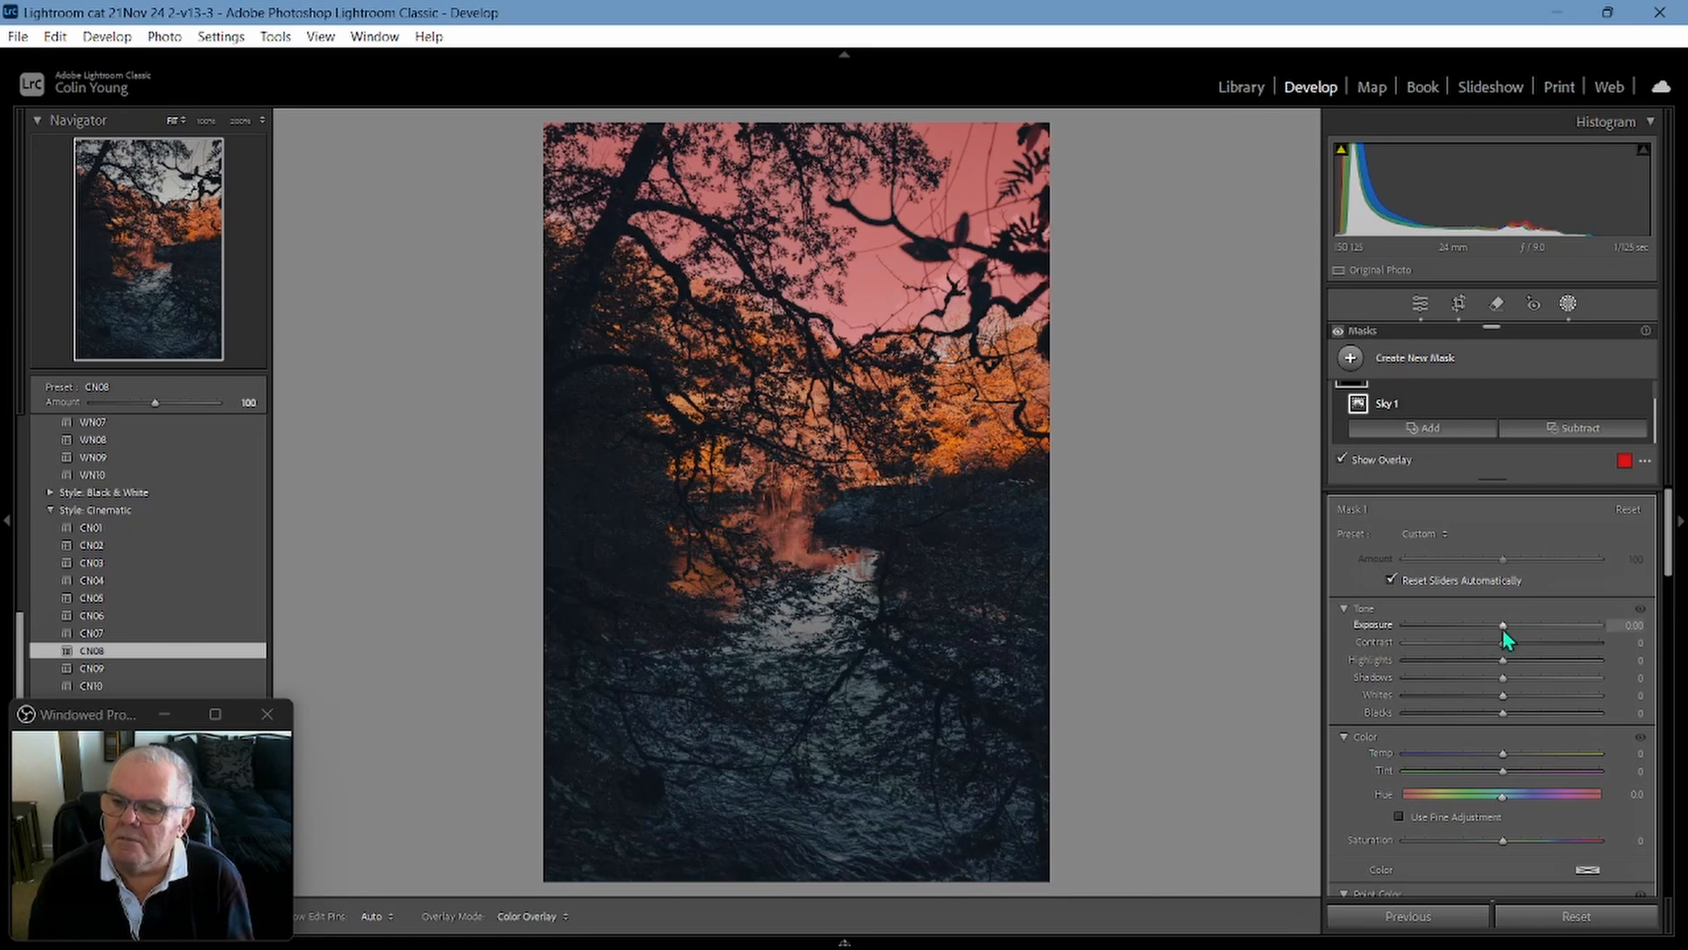
{"action": "key", "text": "o"}
{"action": "left_click_drag", "start_coordinate": [1500, 625], "coordinate": [1465, 658]}
{"action": "left_click_drag", "start_coordinate": [1493, 662], "coordinate": [1515, 774]}
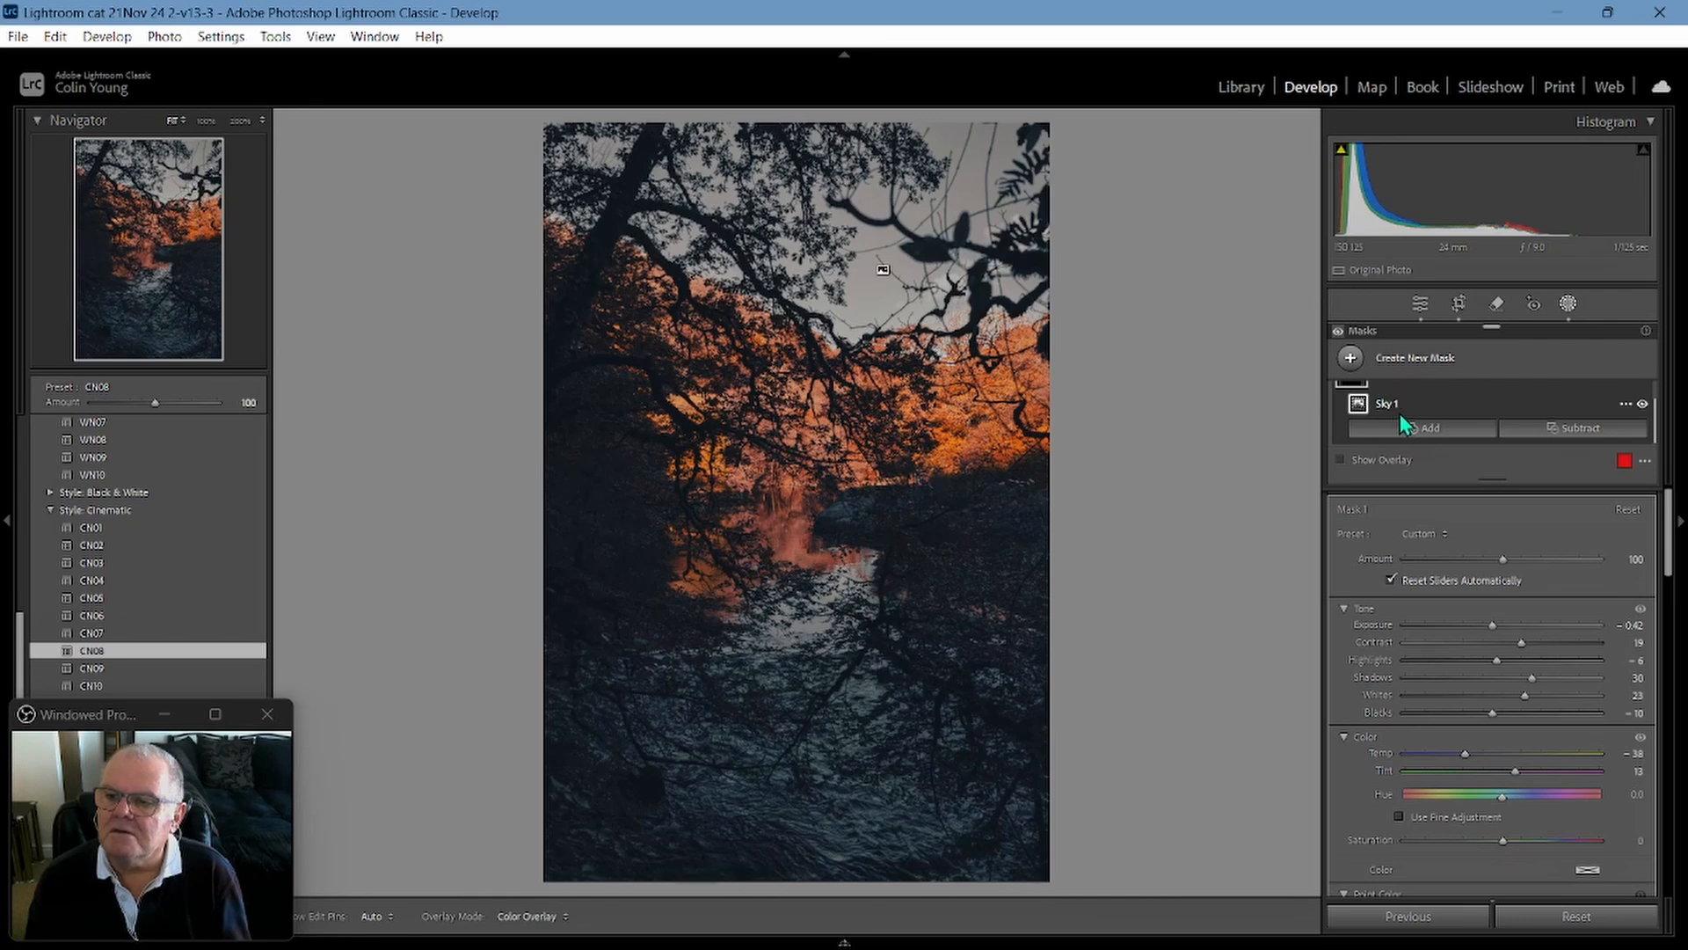
- Intersect the Sky 1 mask with a linear gradient running diagonally from the photo's upper-right corner toward the middle of the sky
{"action": "scroll", "coordinate": [1400, 413], "scroll_direction": "up", "scroll_amount": 1}
{"action": "scroll", "coordinate": [1421, 413], "scroll_direction": "up", "scroll_amount": 1}
{"action": "mouse_move", "coordinate": [1353, 405]}
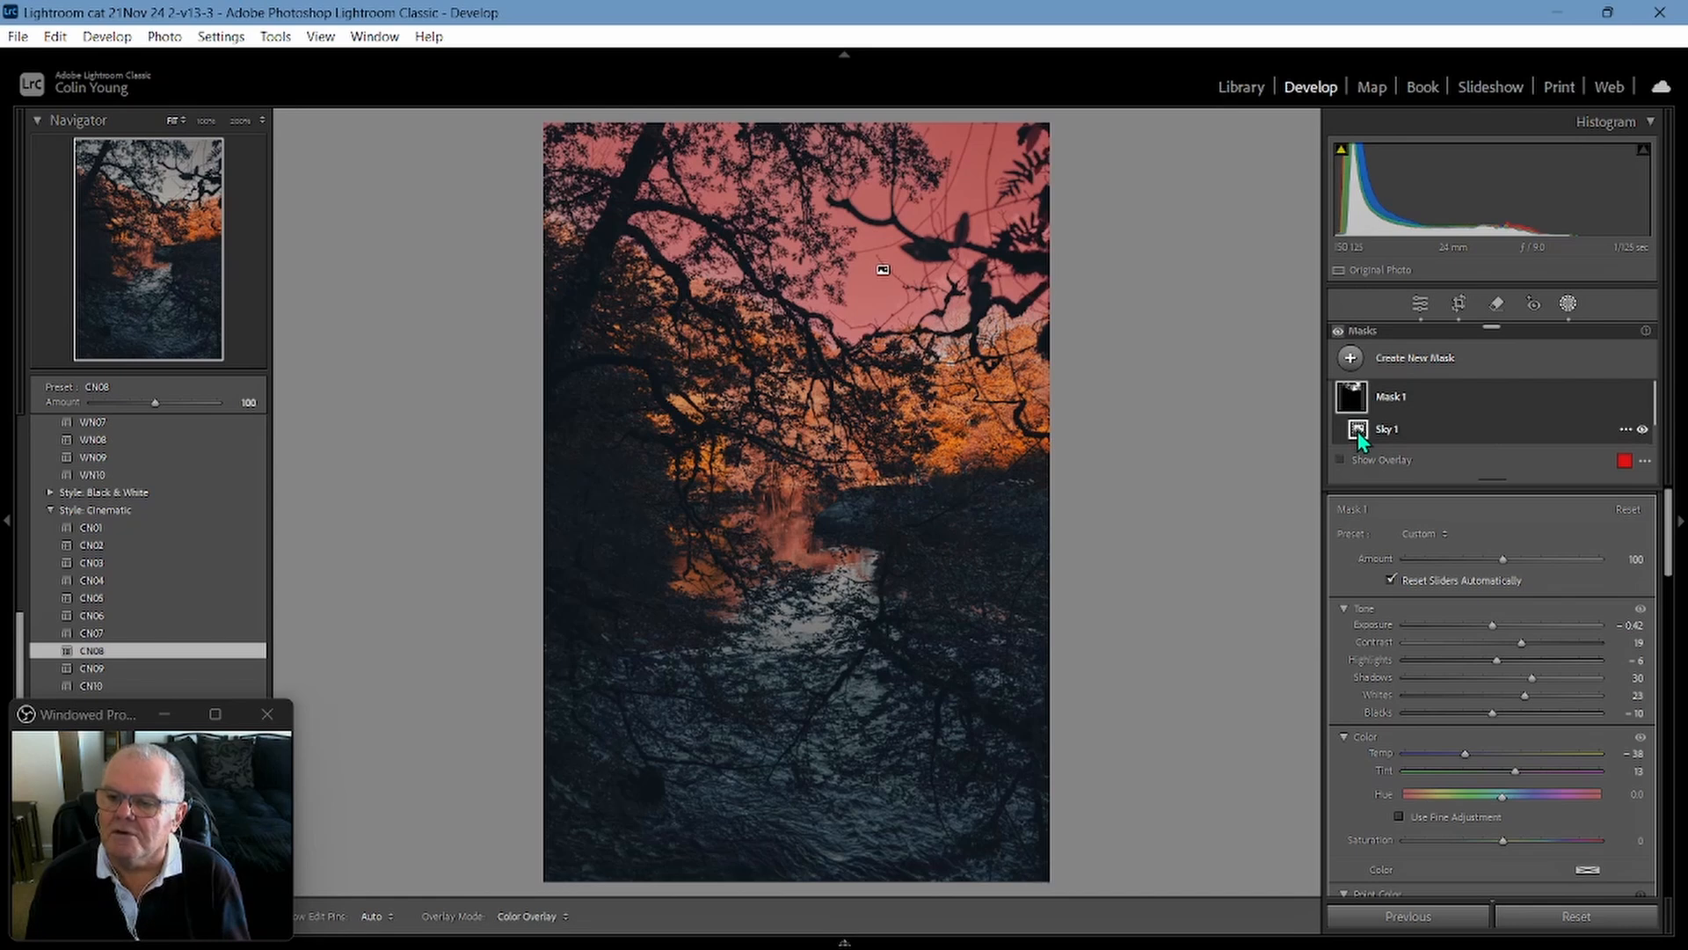
{"action": "right_click", "coordinate": [1358, 430]}
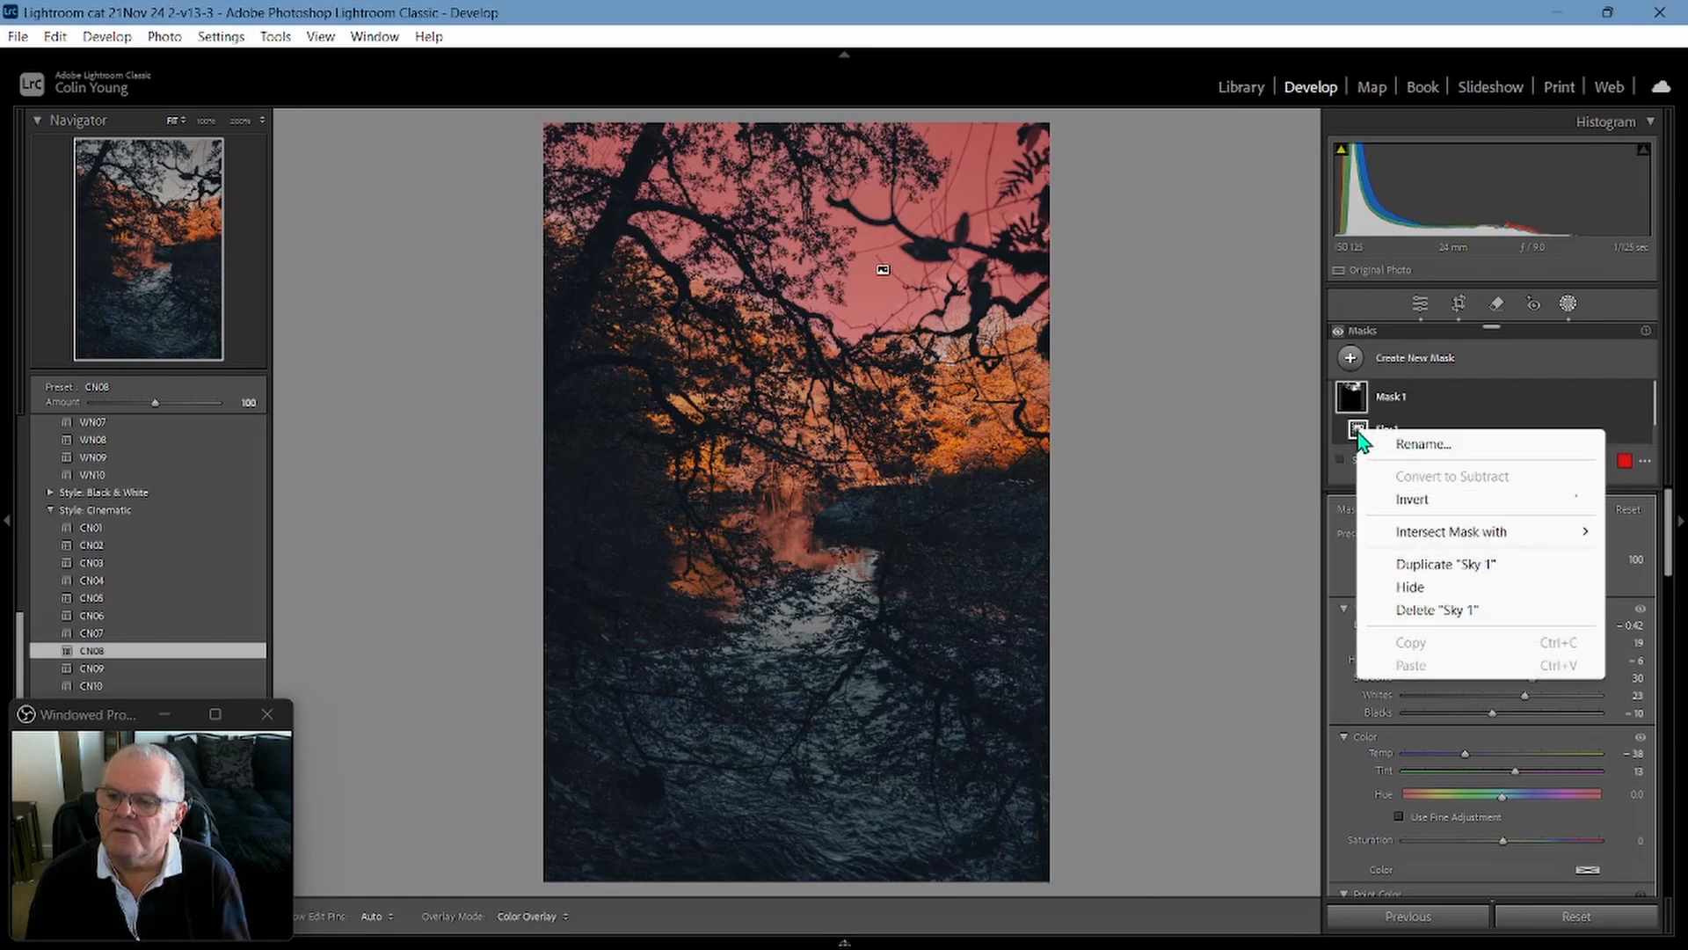
{"action": "left_click", "coordinate": [1436, 420]}
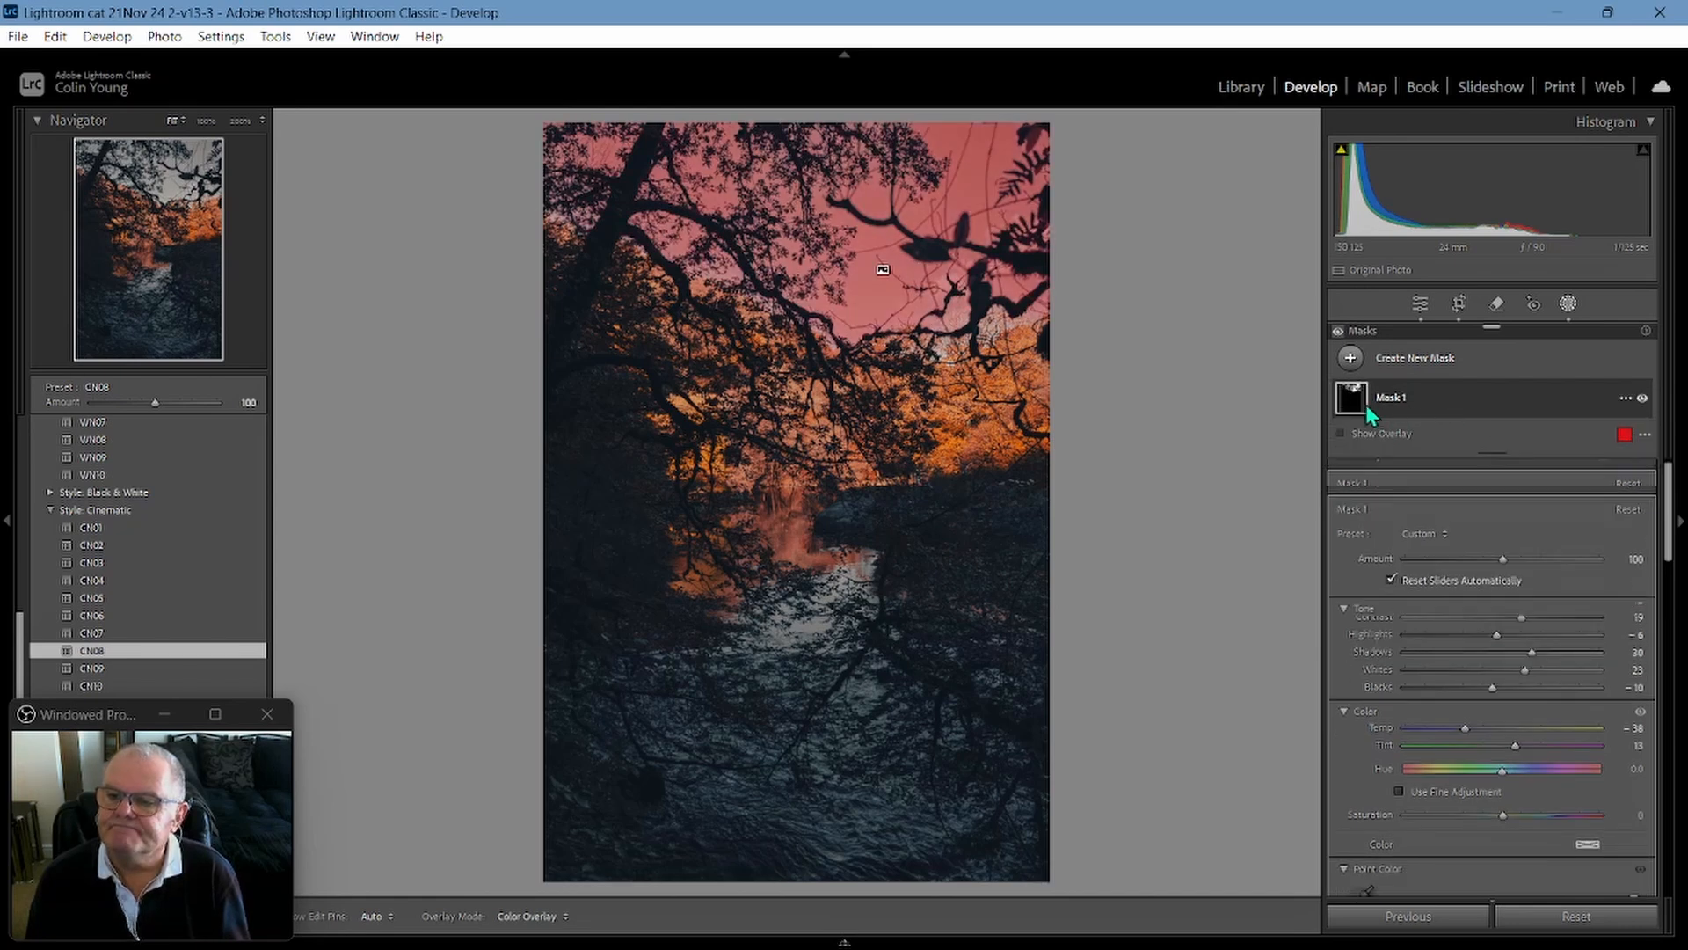
{"action": "left_click", "coordinate": [1365, 405]}
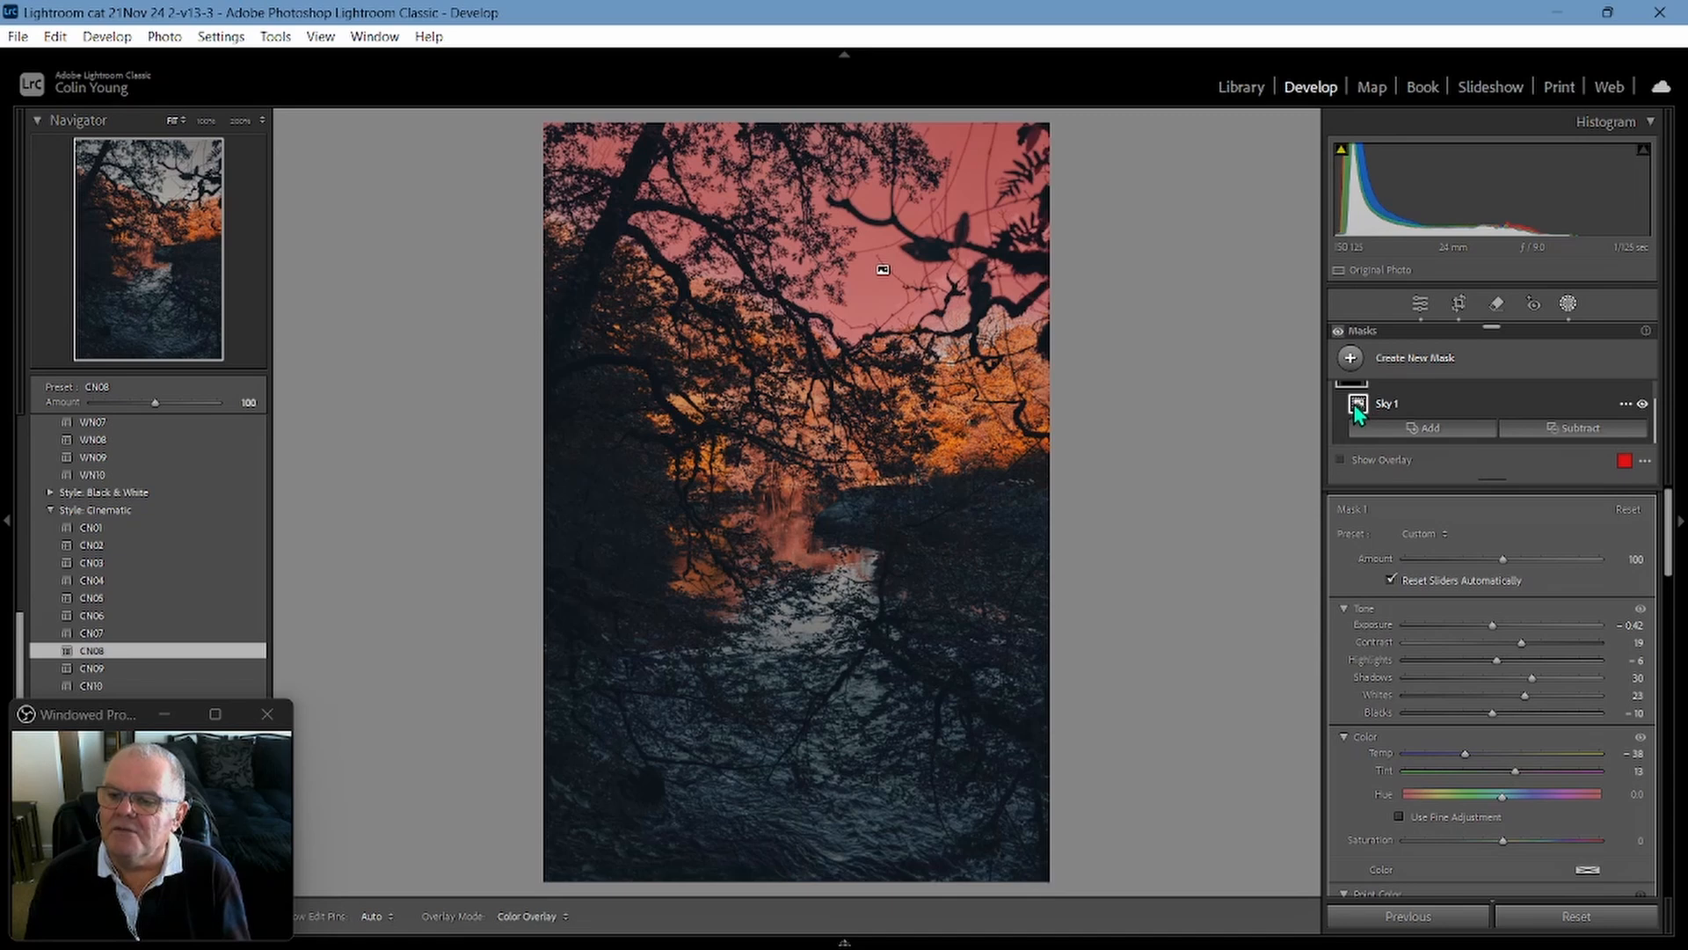
{"action": "key", "text": "alt"}
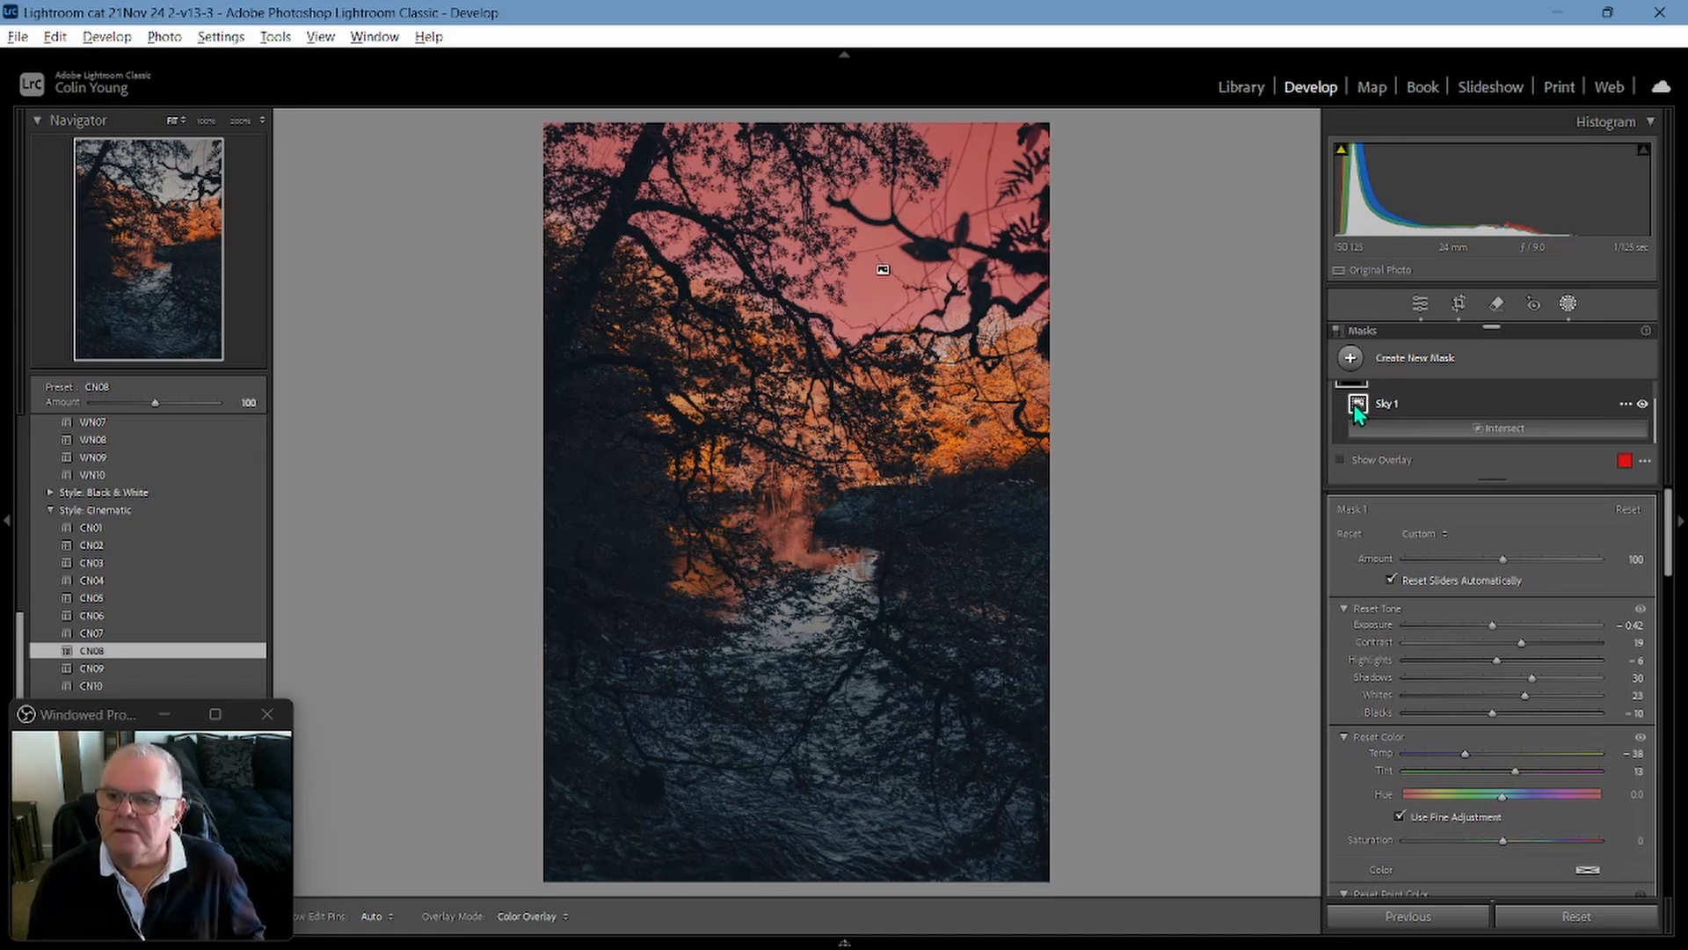
{"action": "right_click", "coordinate": [1358, 412]}
{"action": "mouse_move", "coordinate": [1423, 542]}
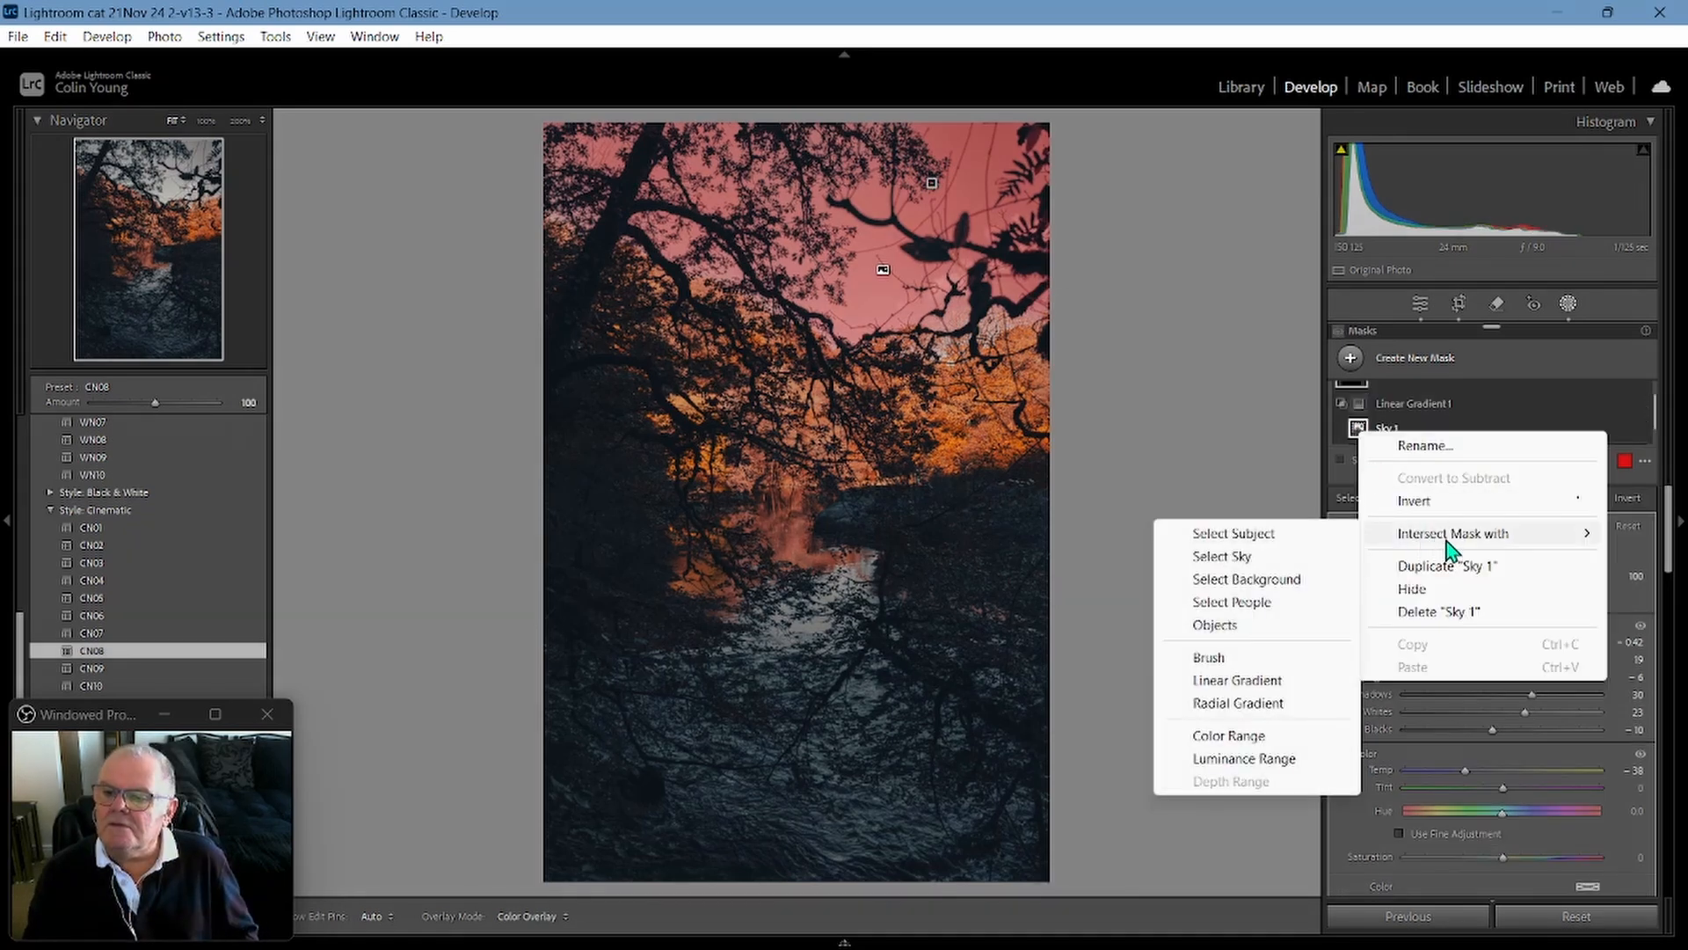
{"action": "left_click", "coordinate": [1255, 683]}
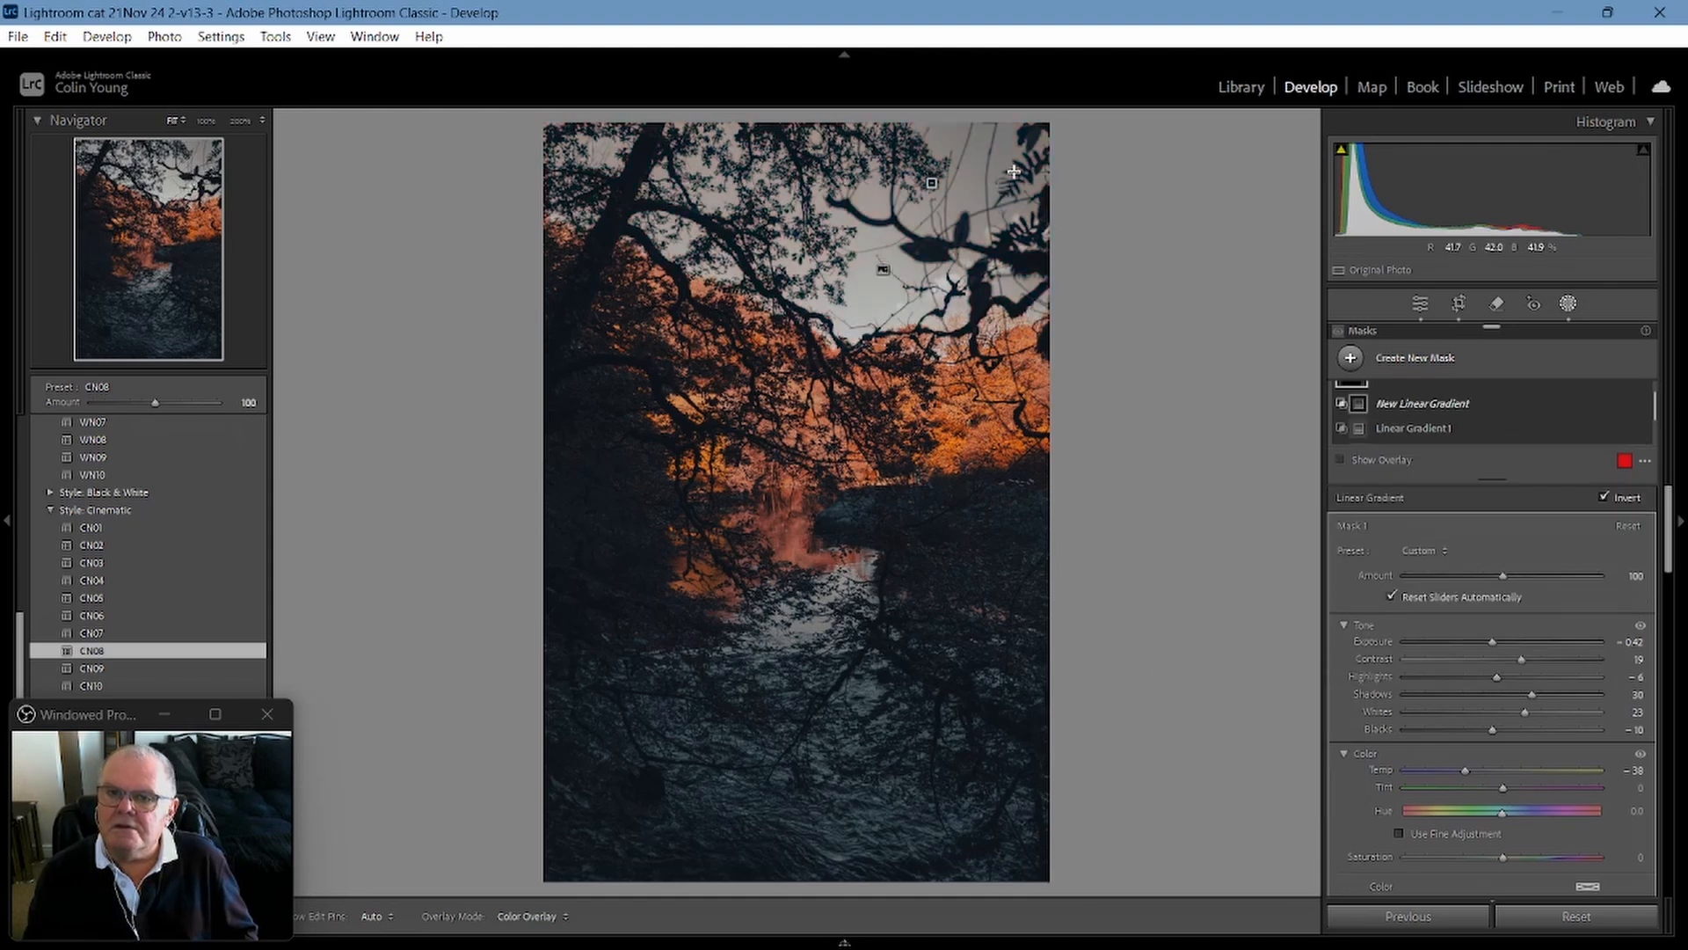
{"action": "left_click_drag", "start_coordinate": [1014, 172], "coordinate": [879, 283]}
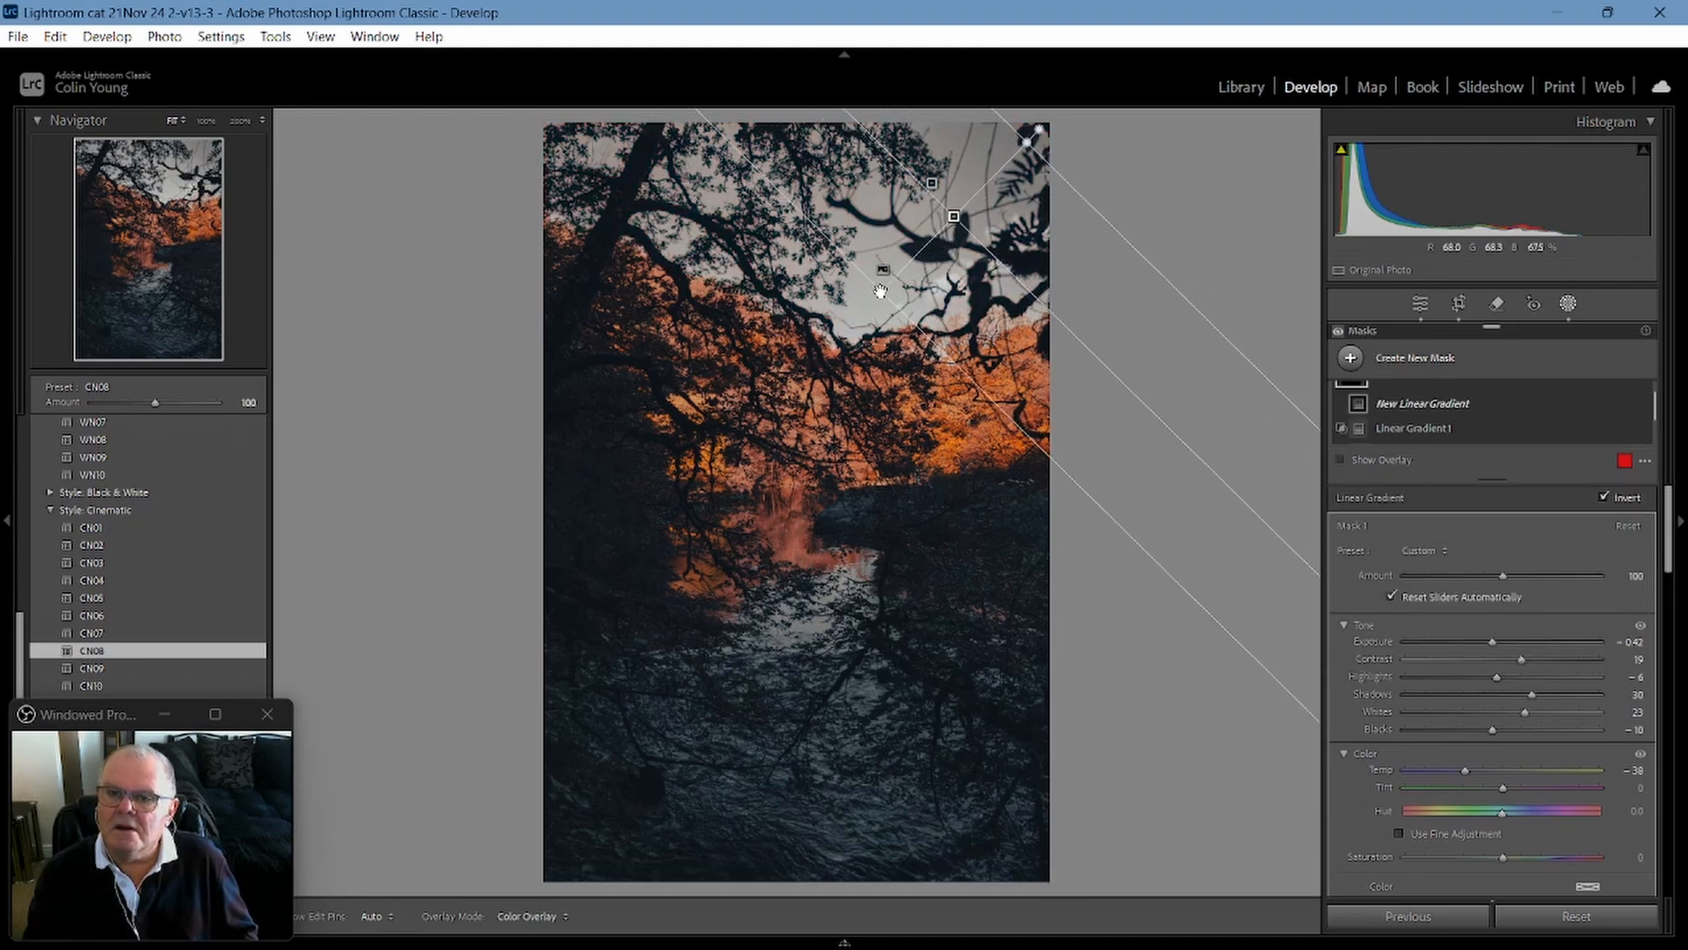
- Show the mask overlay and reposition the diagonal gradient so it fades across the upper-right part of the sky
{"action": "left_click", "coordinate": [1341, 460]}
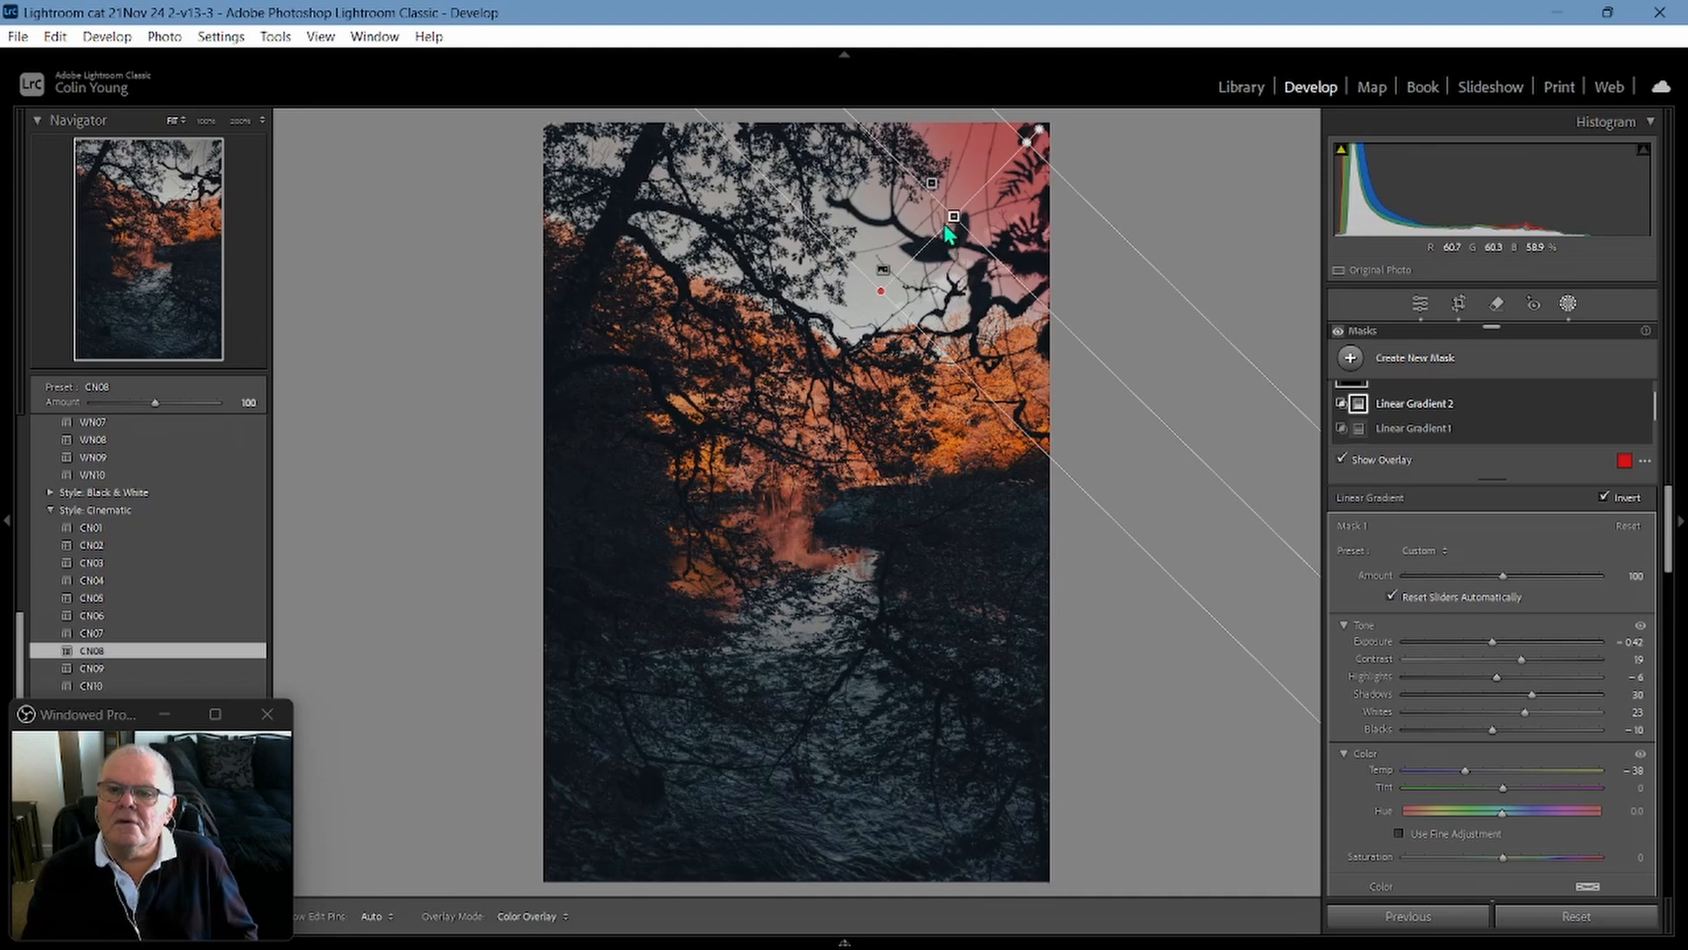
{"action": "left_click_drag", "start_coordinate": [949, 224], "coordinate": [855, 253]}
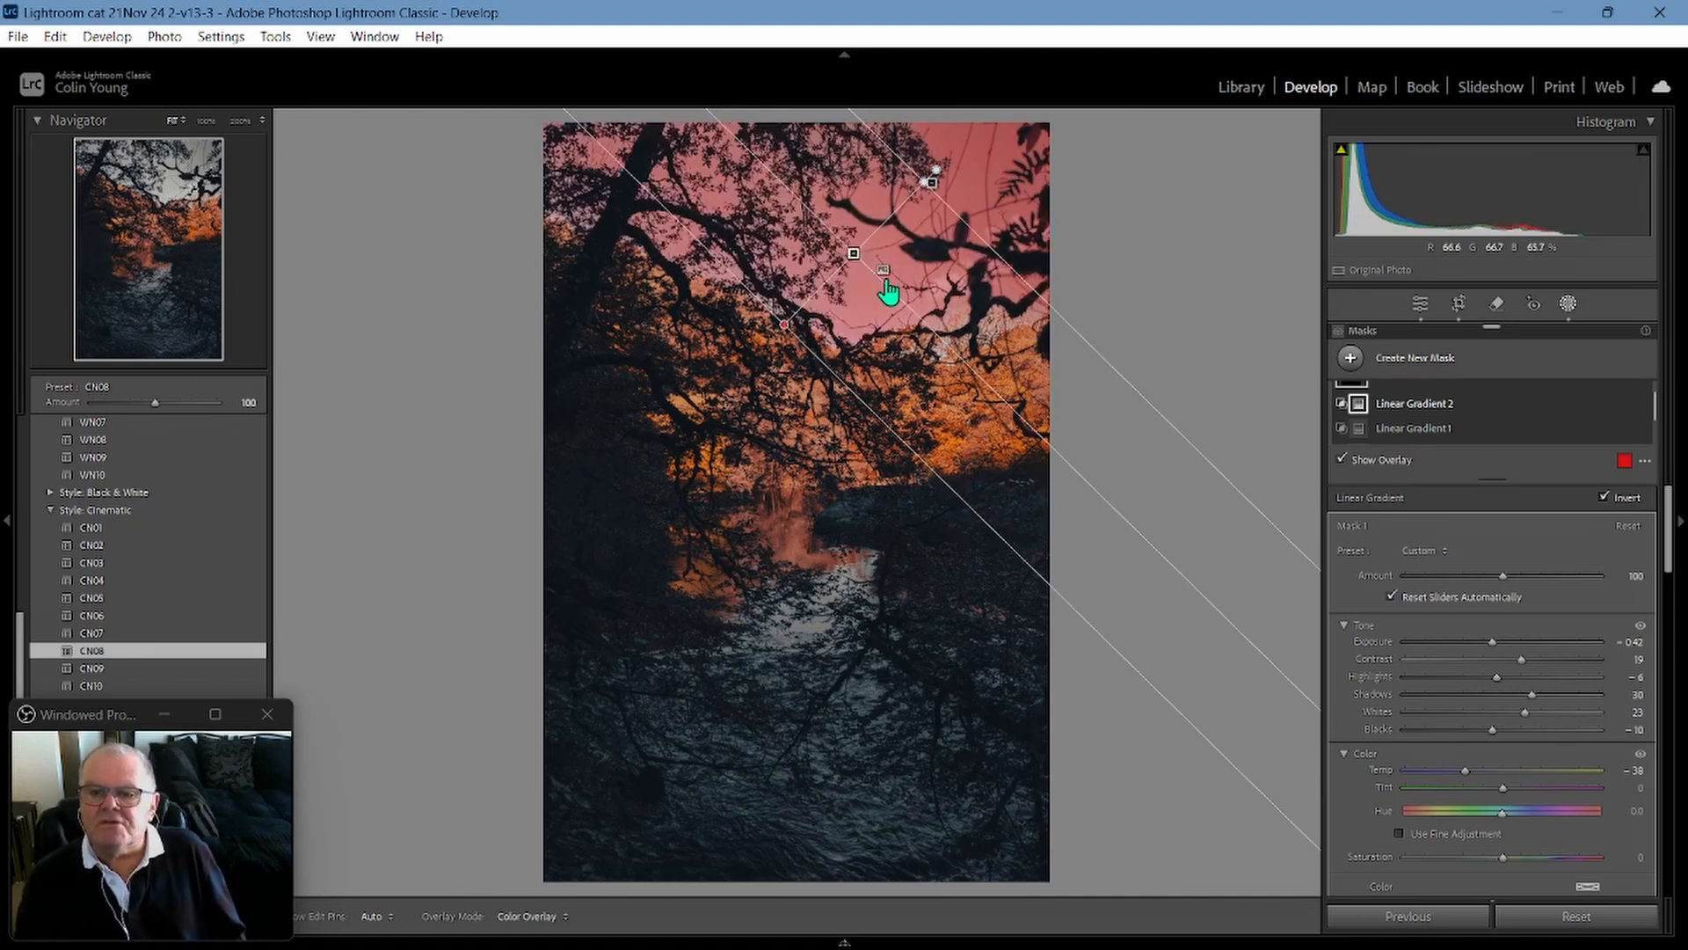
{"action": "left_click_drag", "start_coordinate": [853, 256], "coordinate": [897, 214]}
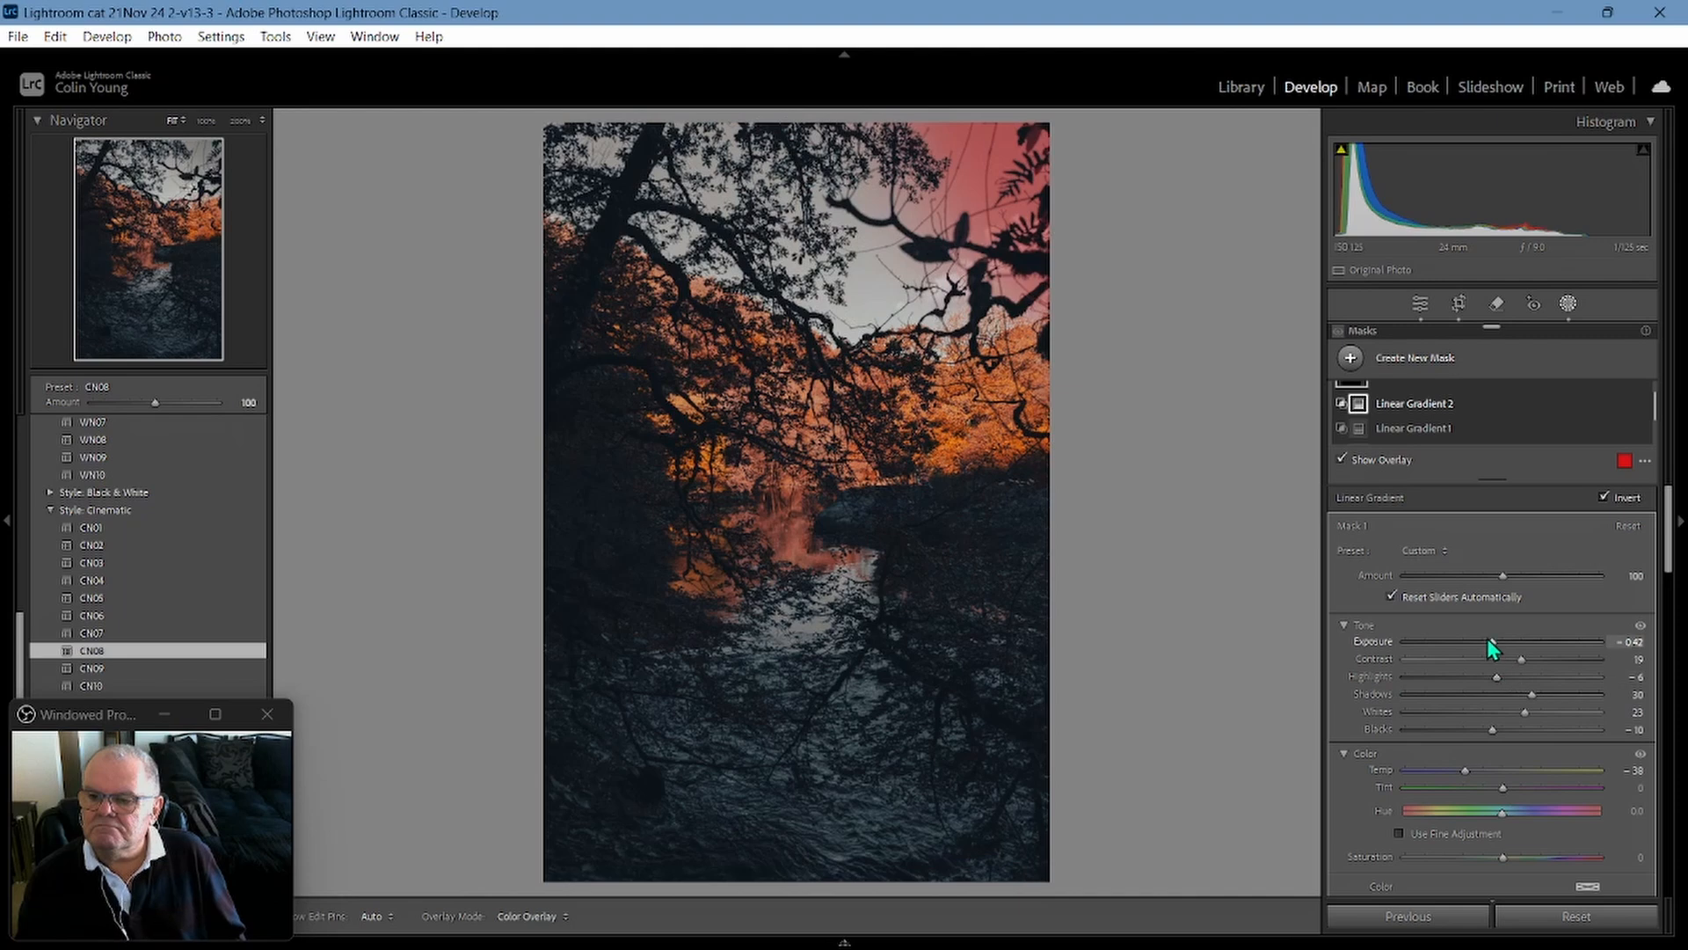
- Set the masked sky's Exposure to -1.76 and Highlights to 11, shifting the gradient slightly farther toward the centre of the photo
{"action": "key", "text": "o"}
{"action": "left_click_drag", "start_coordinate": [1490, 641], "coordinate": [1453, 646]}
{"action": "key", "text": "o"}
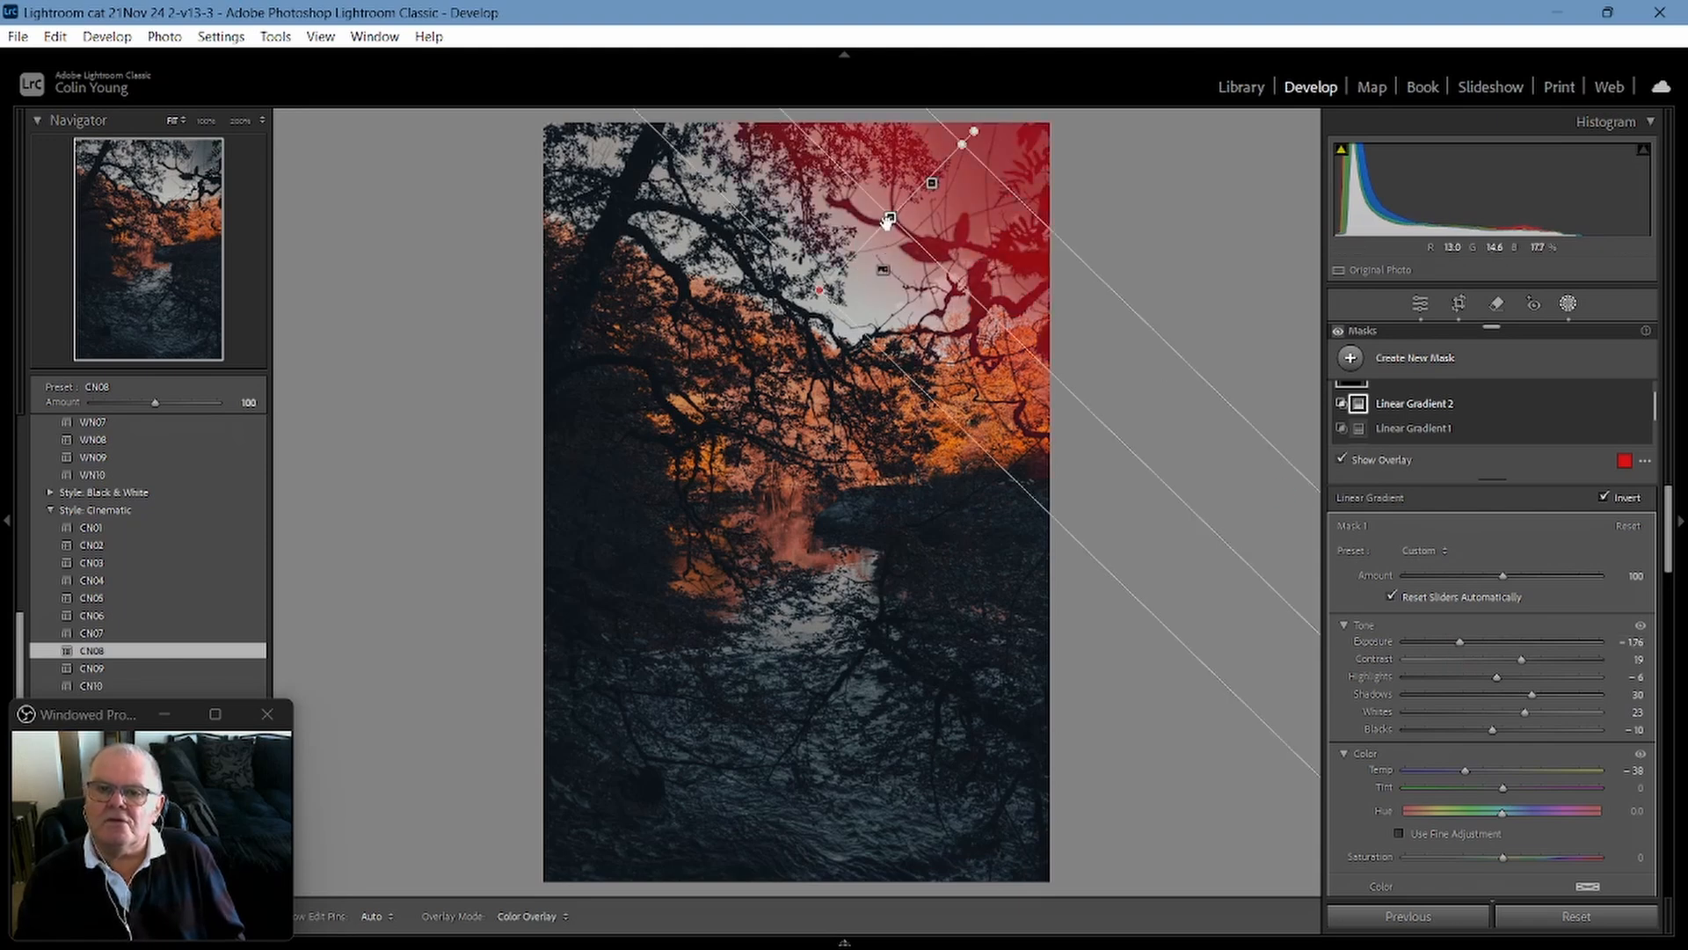
{"action": "left_click_drag", "start_coordinate": [886, 222], "coordinate": [860, 240]}
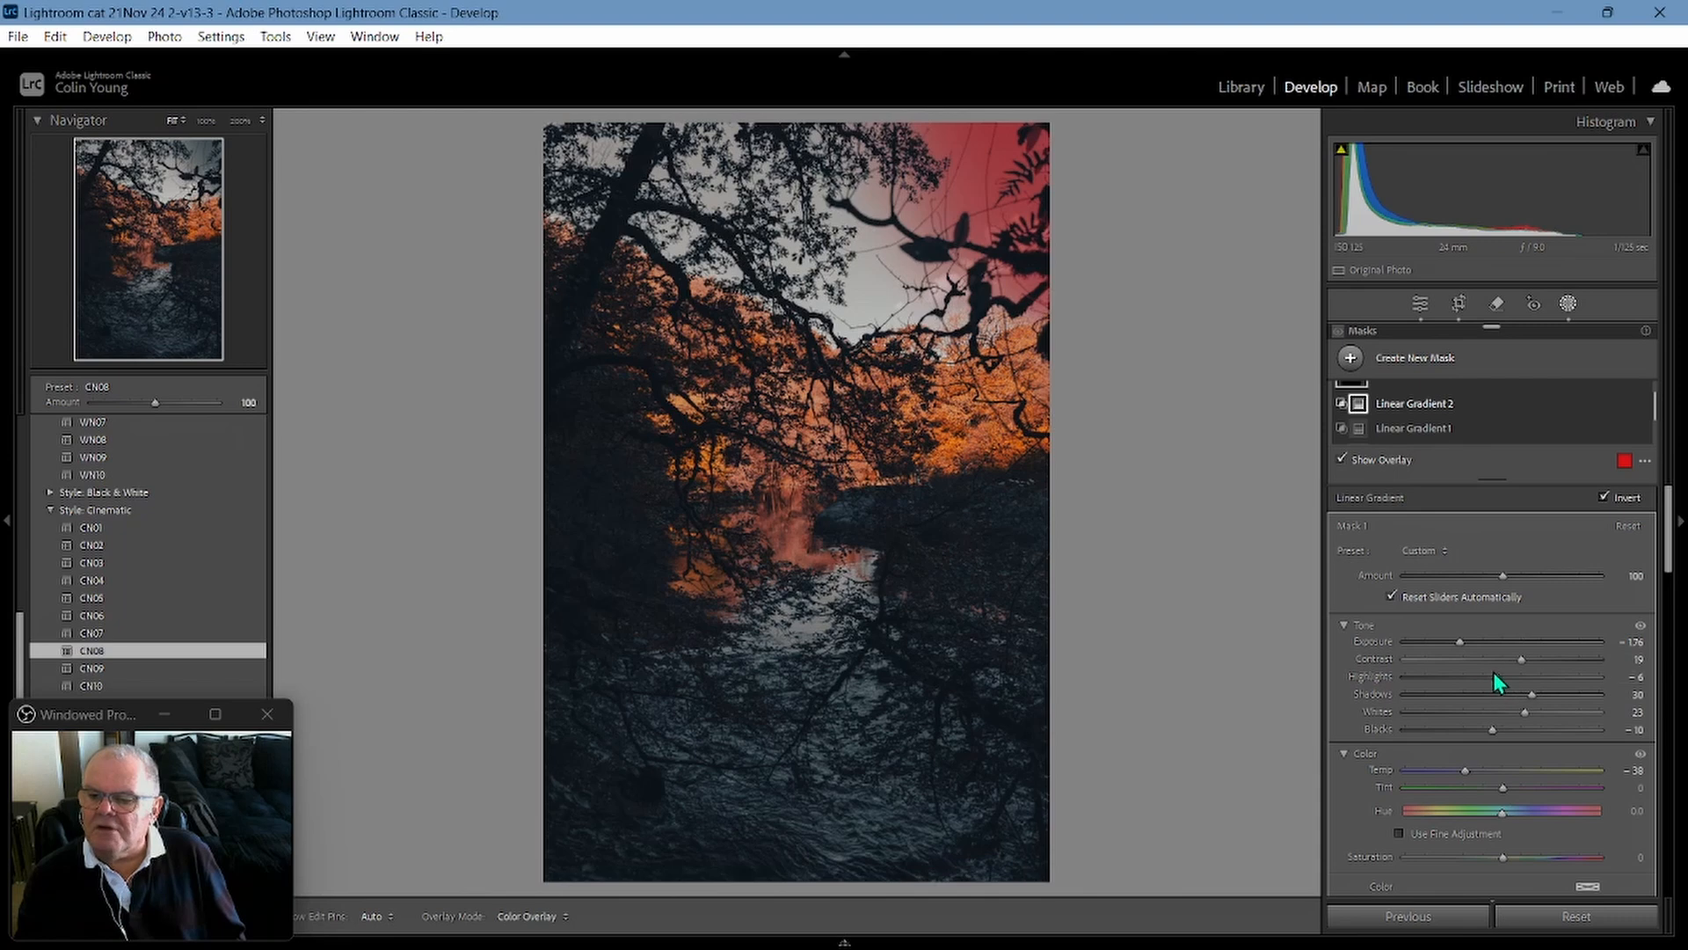
{"action": "key", "text": "o"}
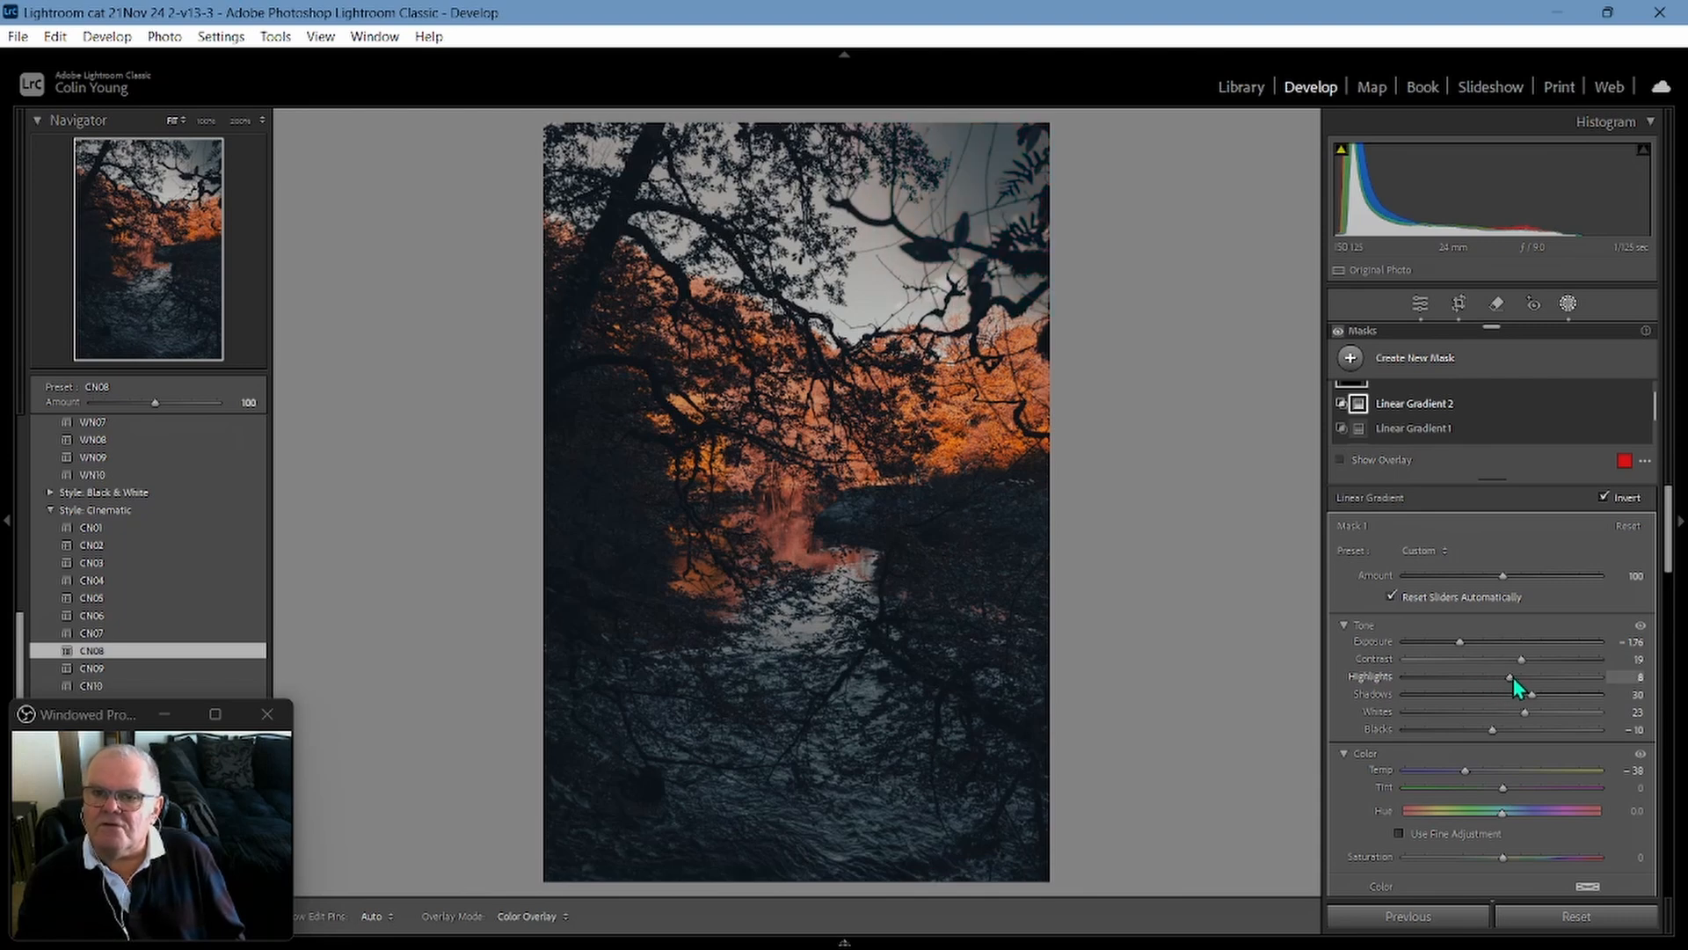
{"action": "left_click_drag", "start_coordinate": [1512, 678], "coordinate": [1513, 678]}
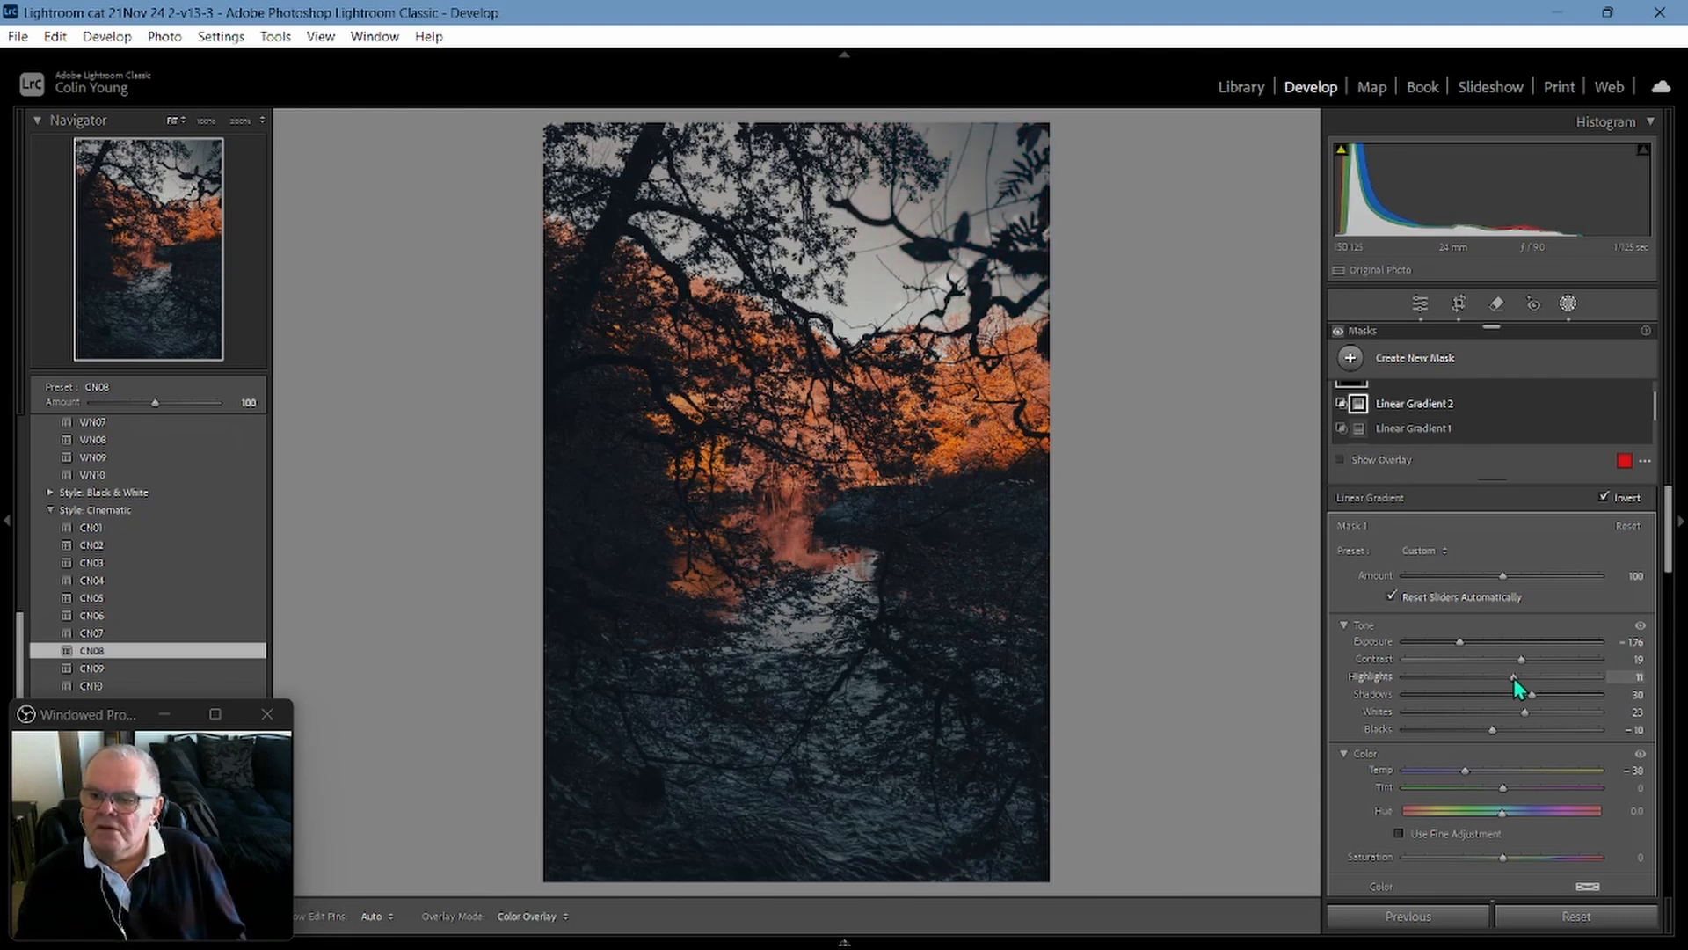
- Set the masked sky's Temp to 7, Tint to -22 and Saturation to 23
{"action": "mouse_move", "coordinate": [1469, 769]}
{"action": "left_mouse_down"}
{"action": "mouse_move", "coordinate": [1595, 790]}
{"action": "mouse_move", "coordinate": [1481, 794]}
{"action": "mouse_move", "coordinate": [1530, 774]}
{"action": "mouse_move", "coordinate": [1490, 772]}
{"action": "left_mouse_up"}
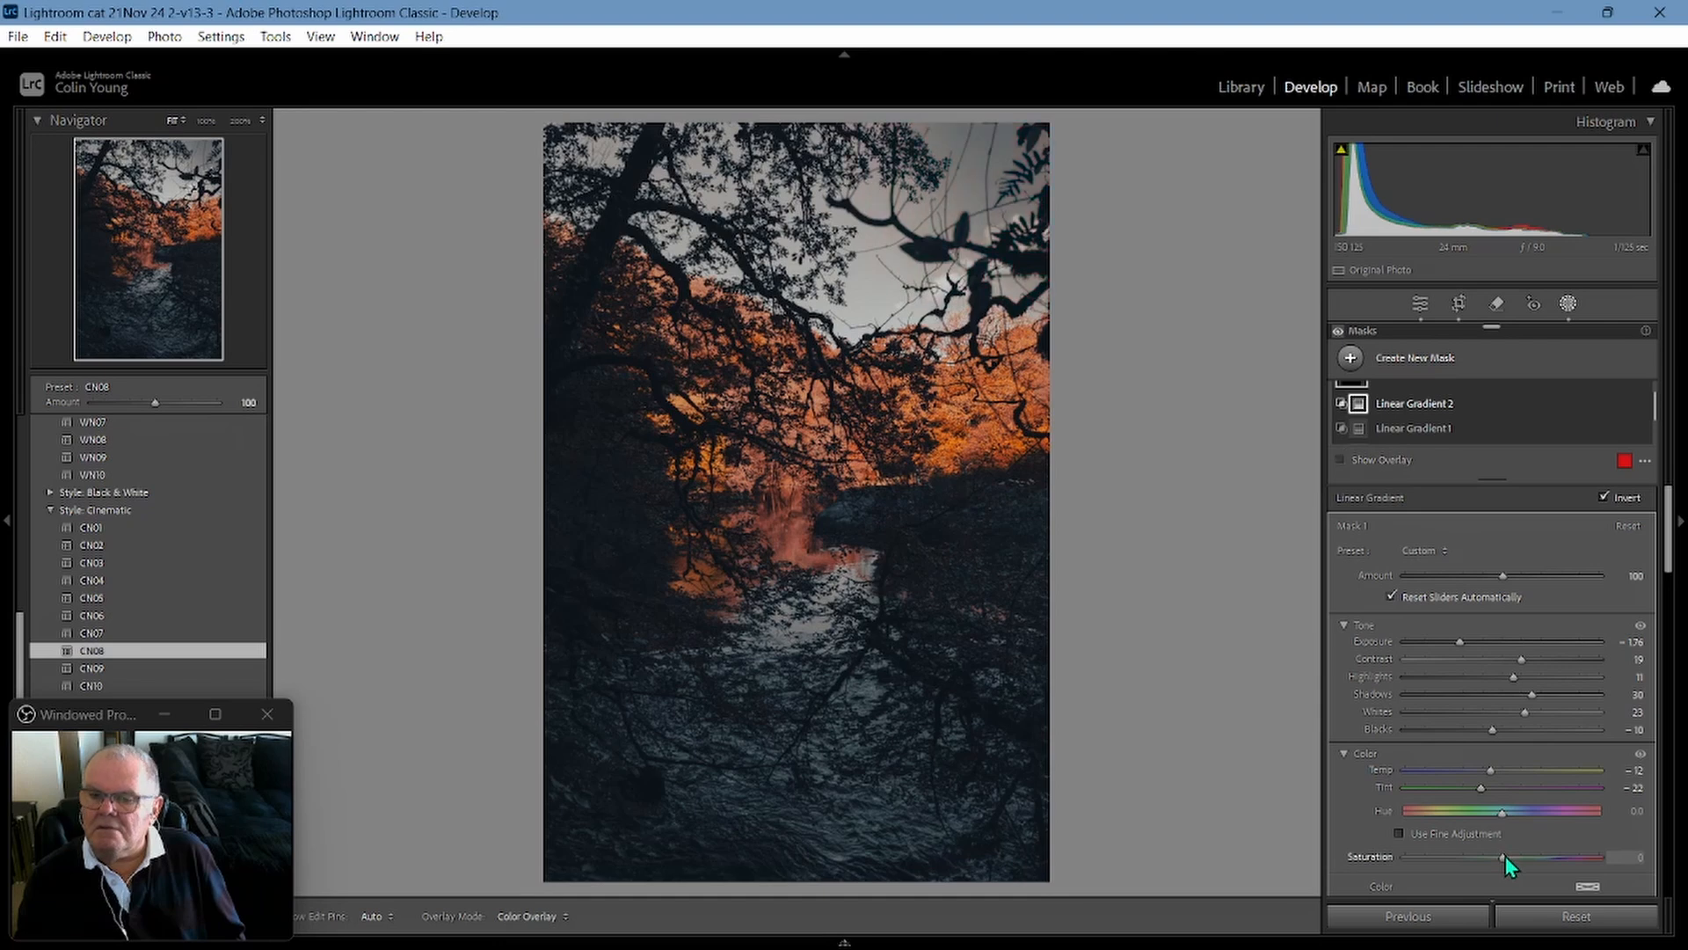
{"action": "mouse_move", "coordinate": [1506, 857]}
{"action": "left_mouse_down"}
{"action": "mouse_move", "coordinate": [1554, 851]}
{"action": "mouse_move", "coordinate": [1523, 869]}
{"action": "left_mouse_up"}
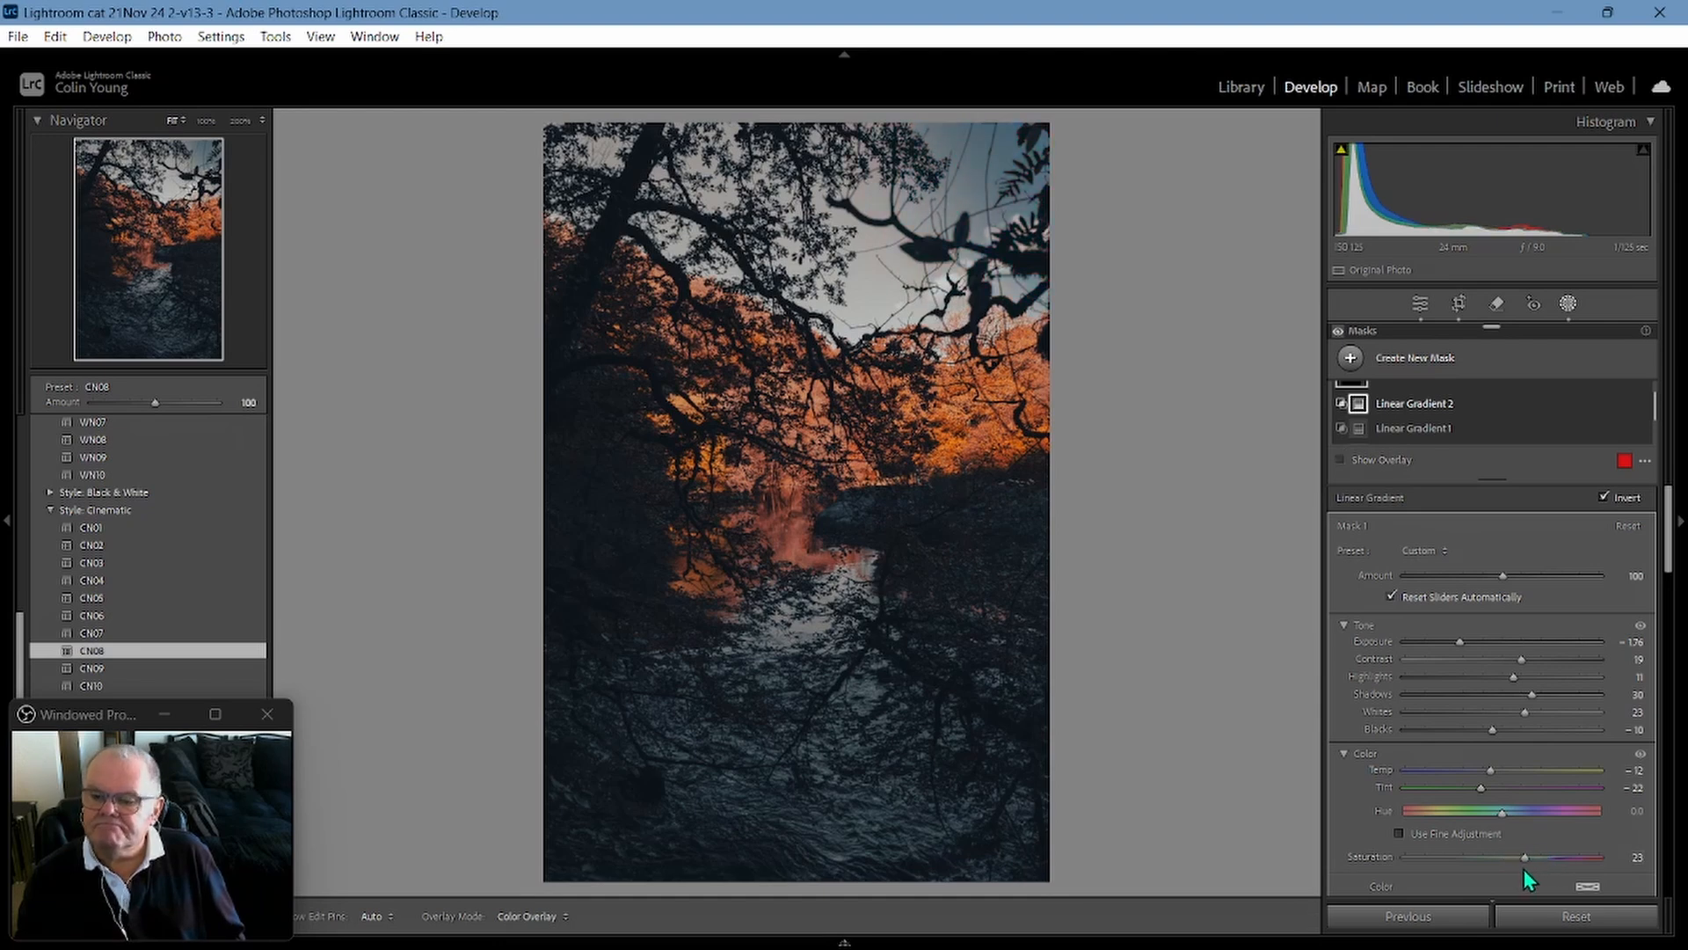
{"action": "mouse_move", "coordinate": [1489, 769]}
{"action": "left_mouse_down"}
{"action": "mouse_move", "coordinate": [1474, 772]}
{"action": "mouse_move", "coordinate": [1507, 773]}
{"action": "left_mouse_up"}
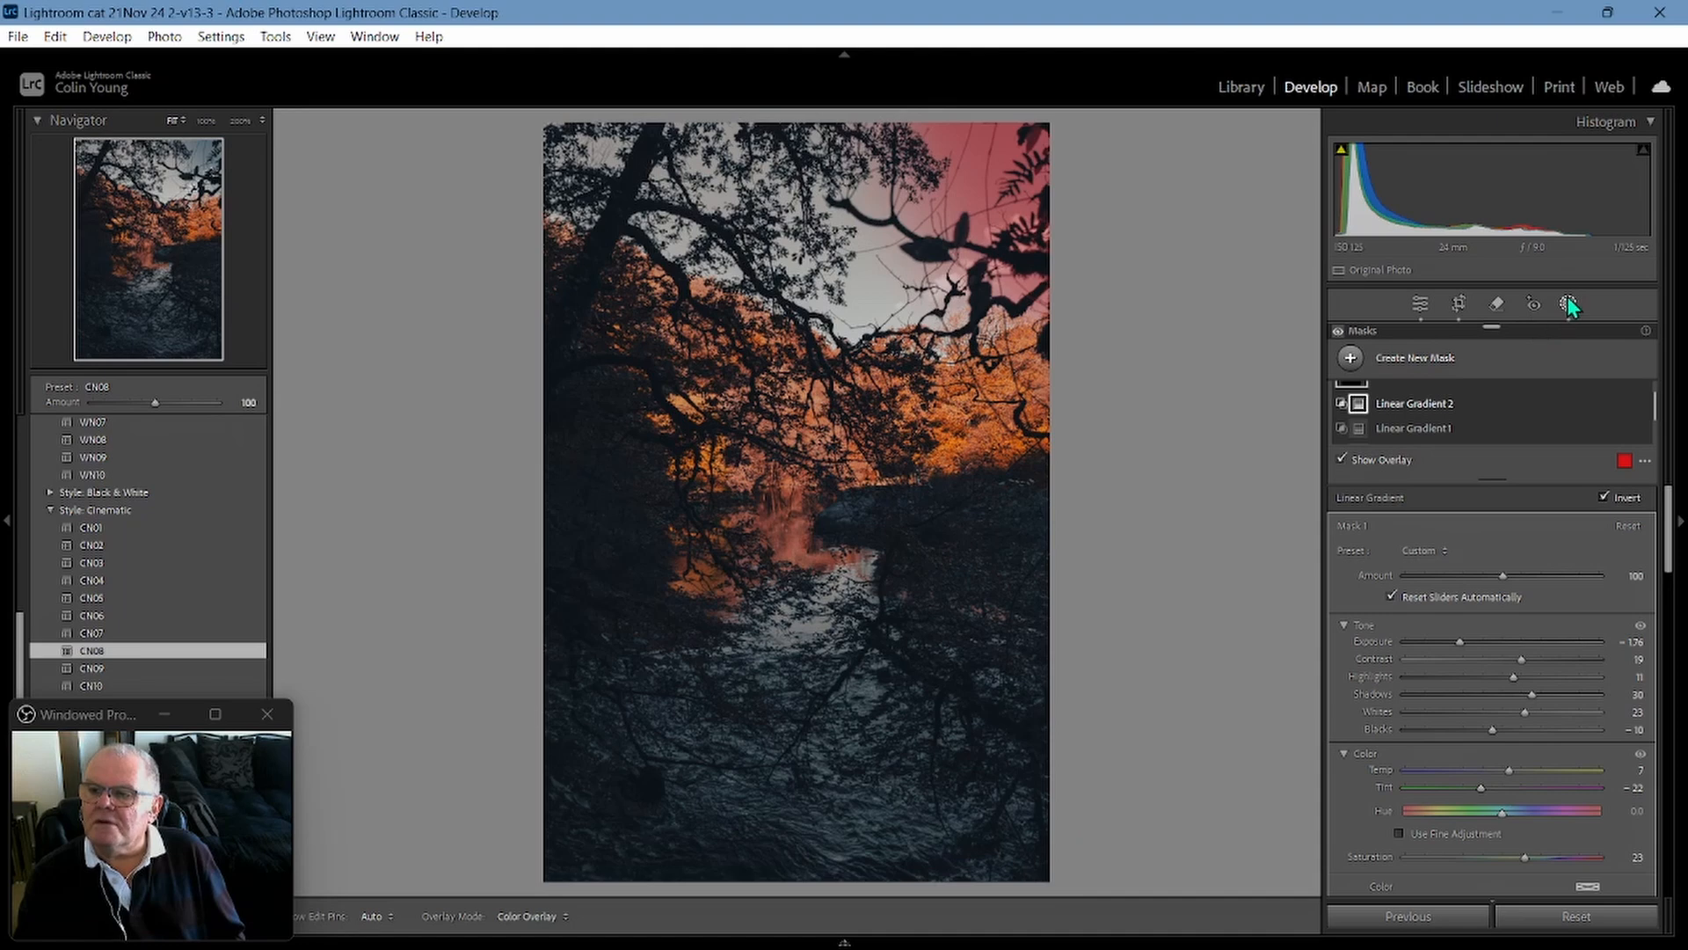
- Add a new linear gradient mask from the photo's right edge inward to the river and set its Exposure to 1.34
{"action": "left_click", "coordinate": [1350, 359]}
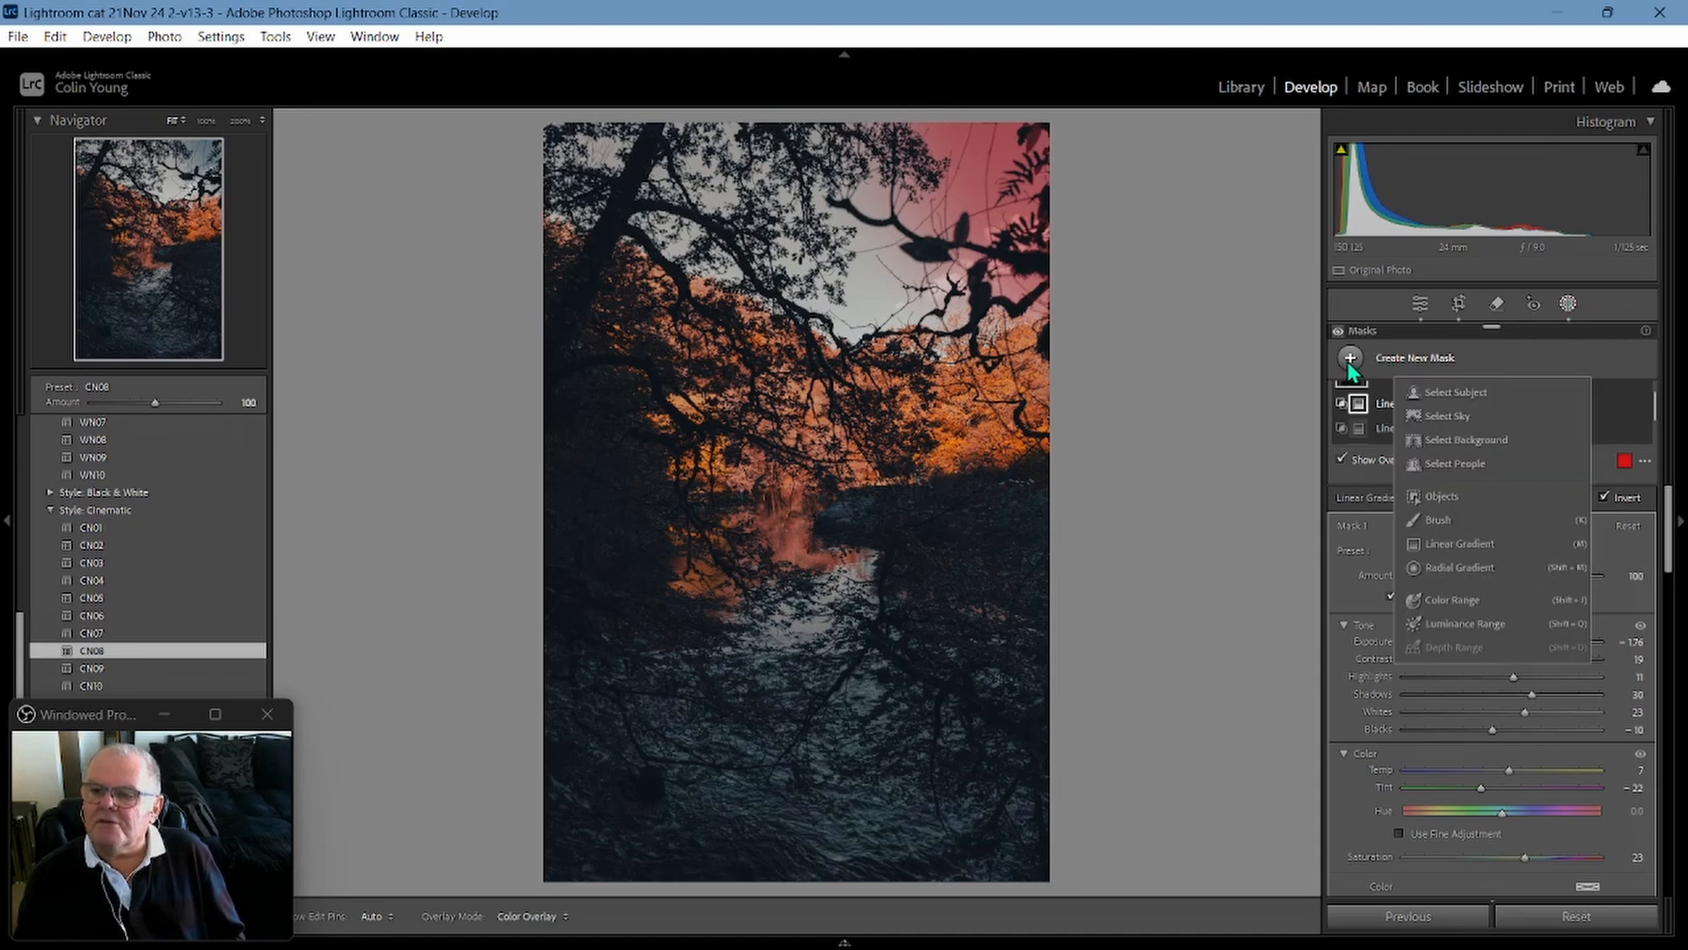
{"action": "left_click", "coordinate": [1462, 544]}
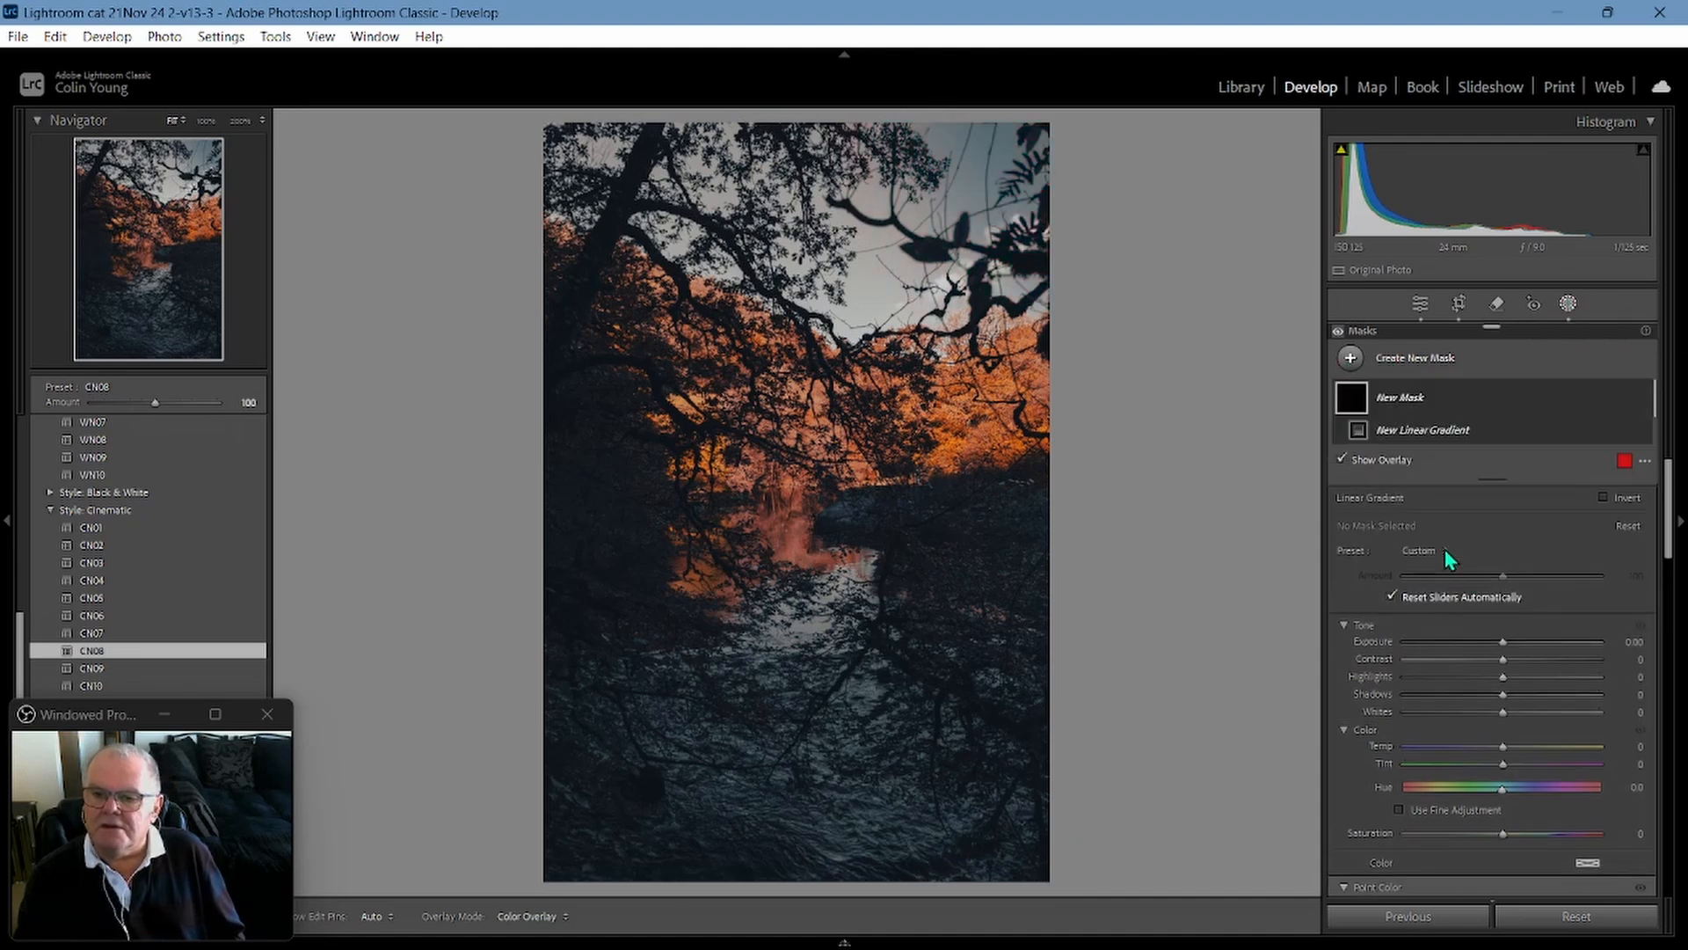
{"action": "left_click_drag", "start_coordinate": [1053, 539], "coordinate": [866, 557]}
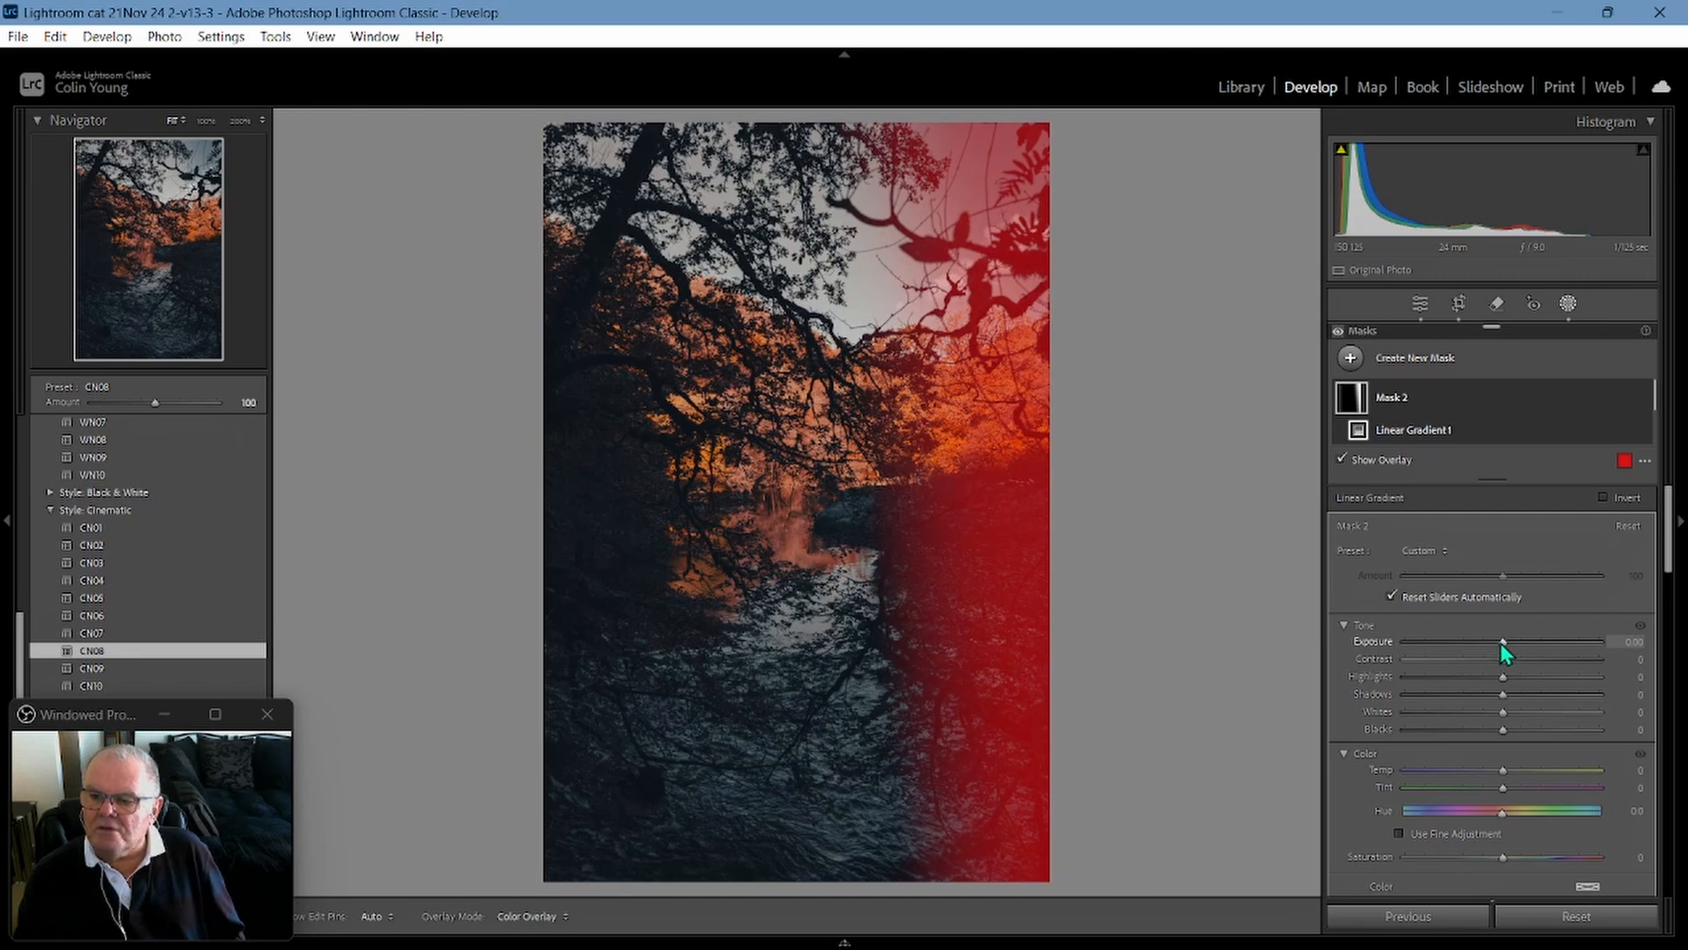
{"action": "key", "text": "o"}
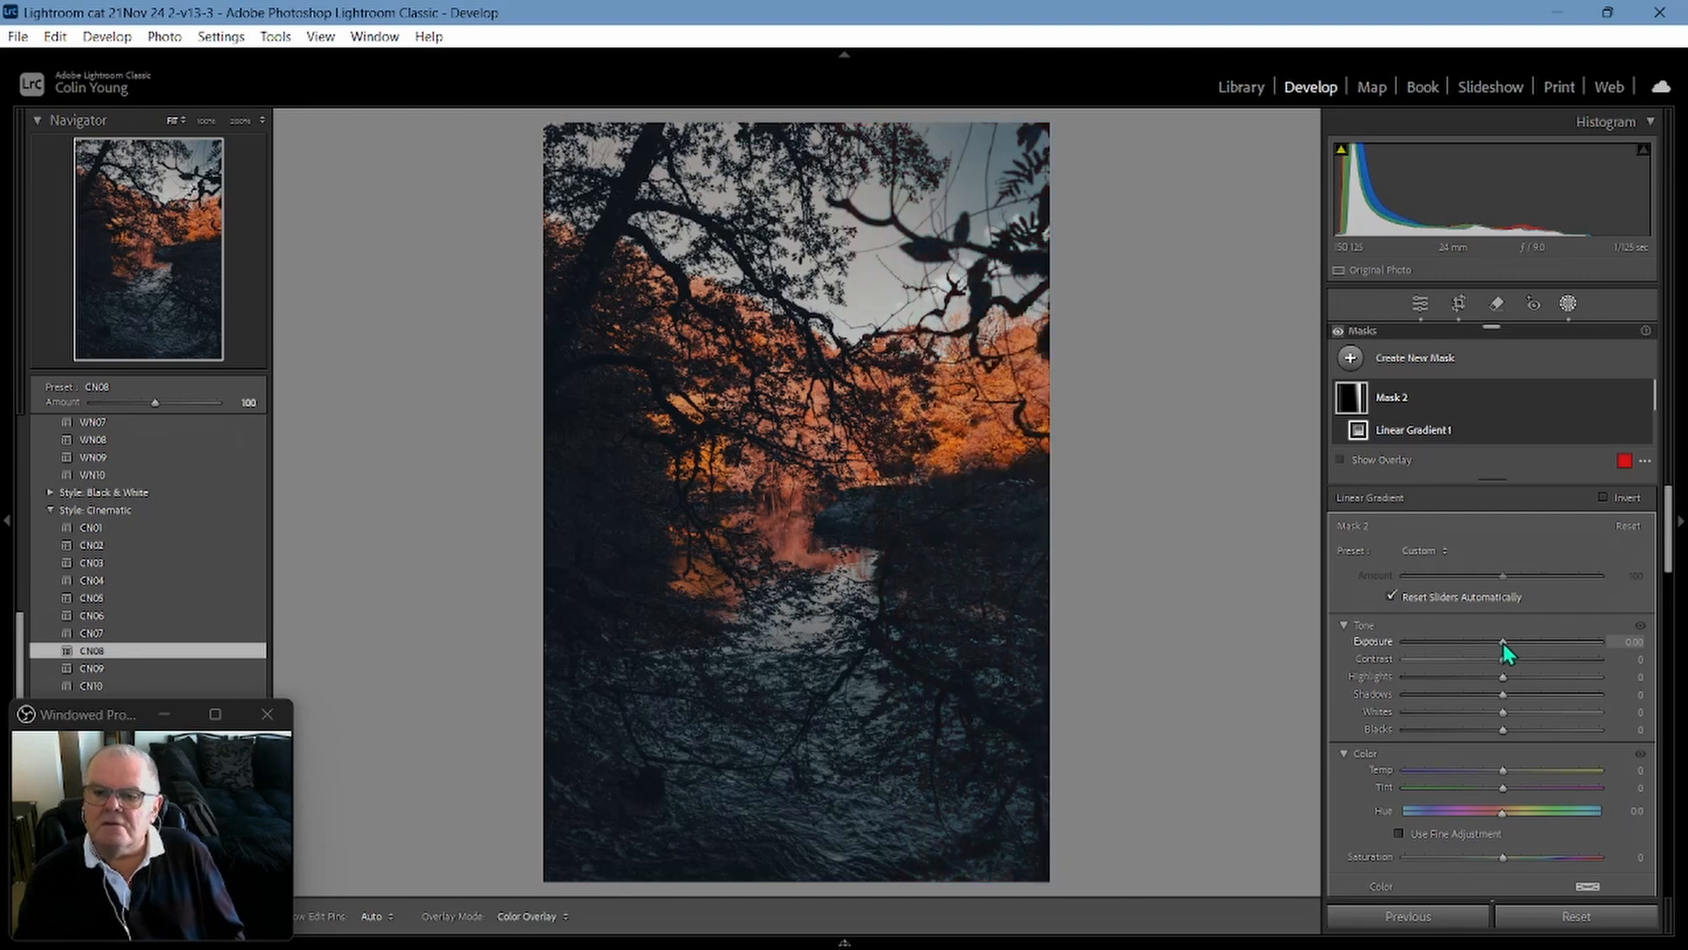
{"action": "left_click_drag", "start_coordinate": [1502, 642], "coordinate": [1529, 651]}
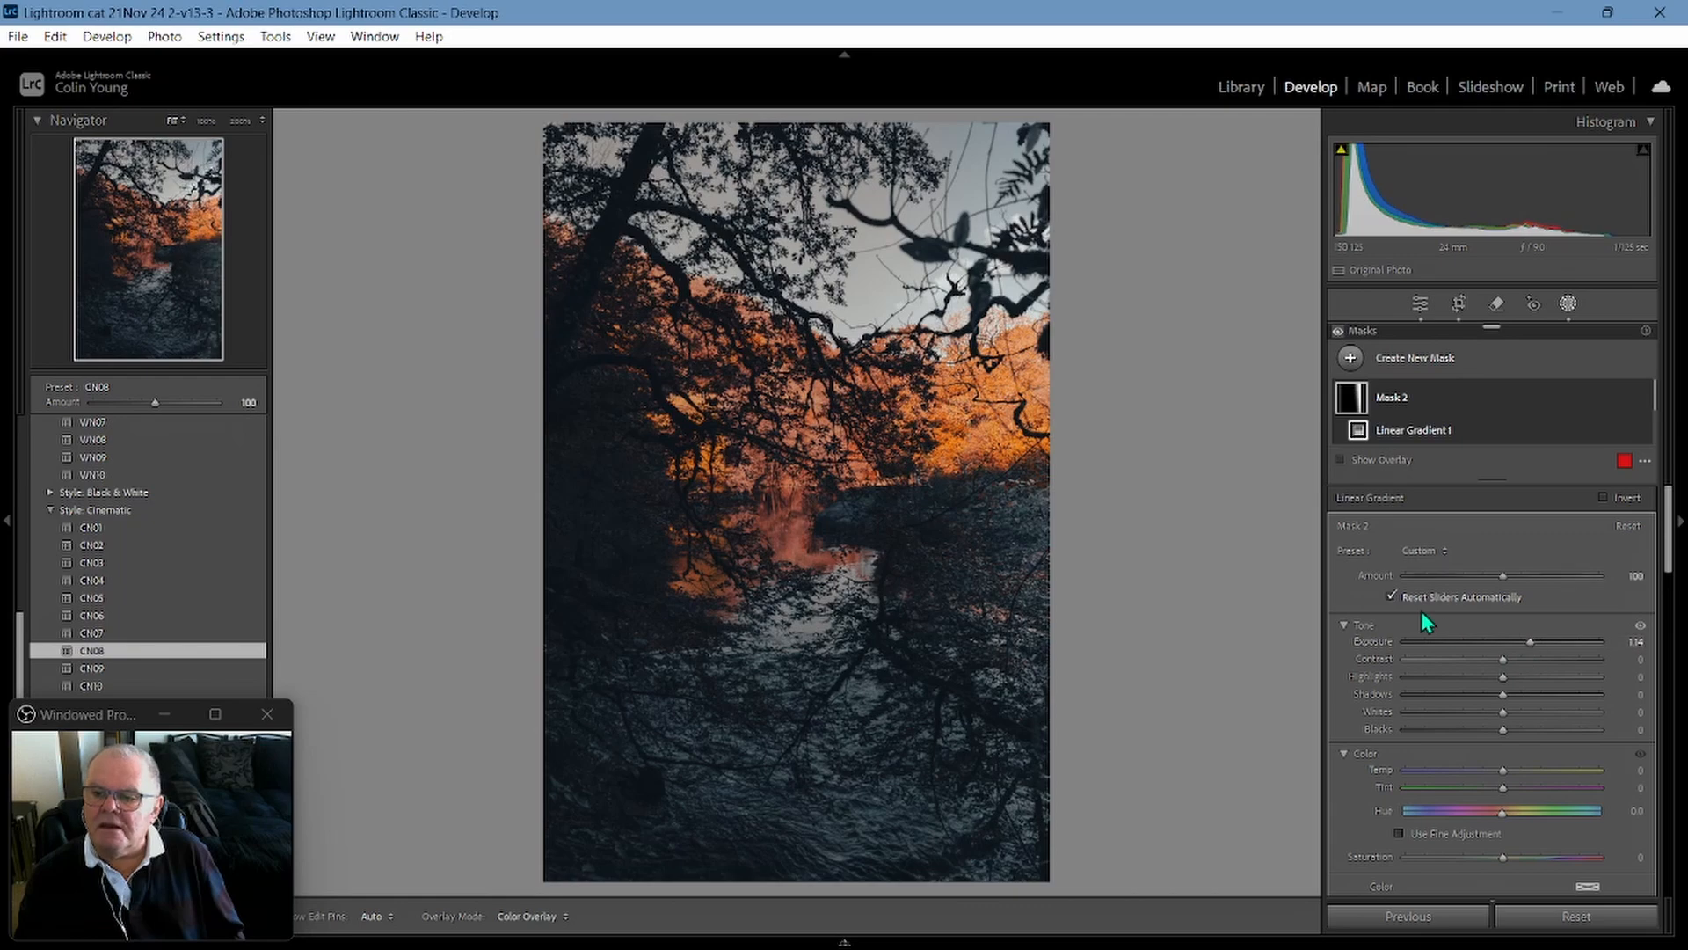
- Reposition the right-side linear gradient and narrow its transition so the fade ends near the edge of the river
{"action": "left_click_drag", "start_coordinate": [958, 546], "coordinate": [888, 563]}
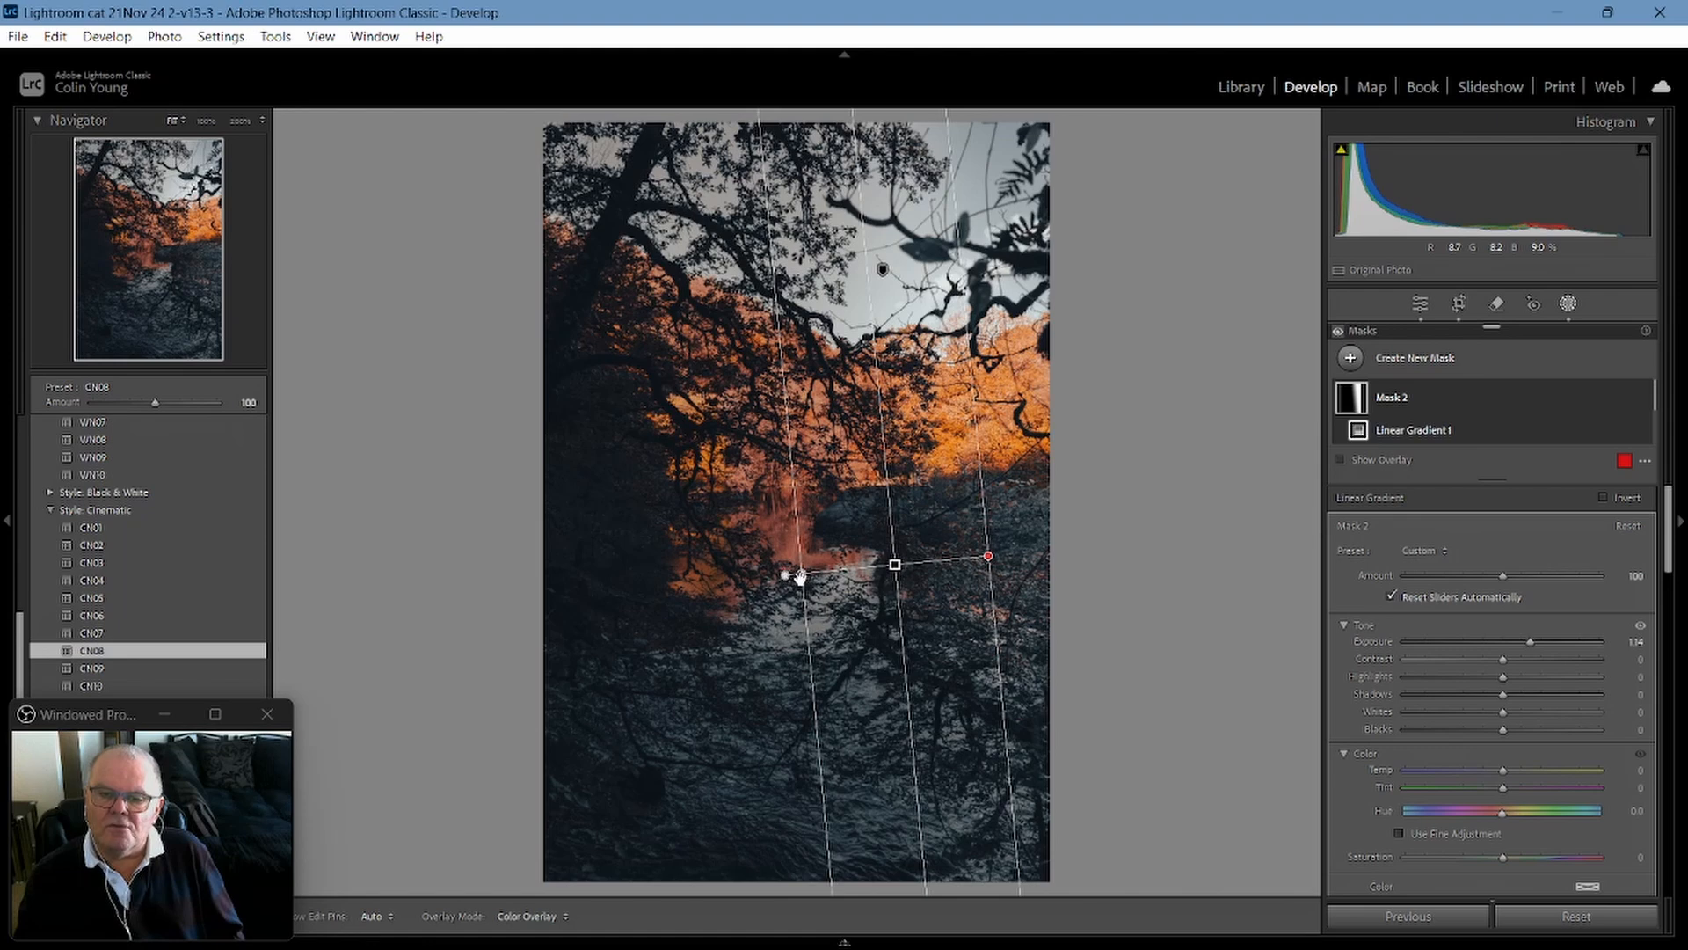
{"action": "left_click_drag", "start_coordinate": [802, 580], "coordinate": [882, 576]}
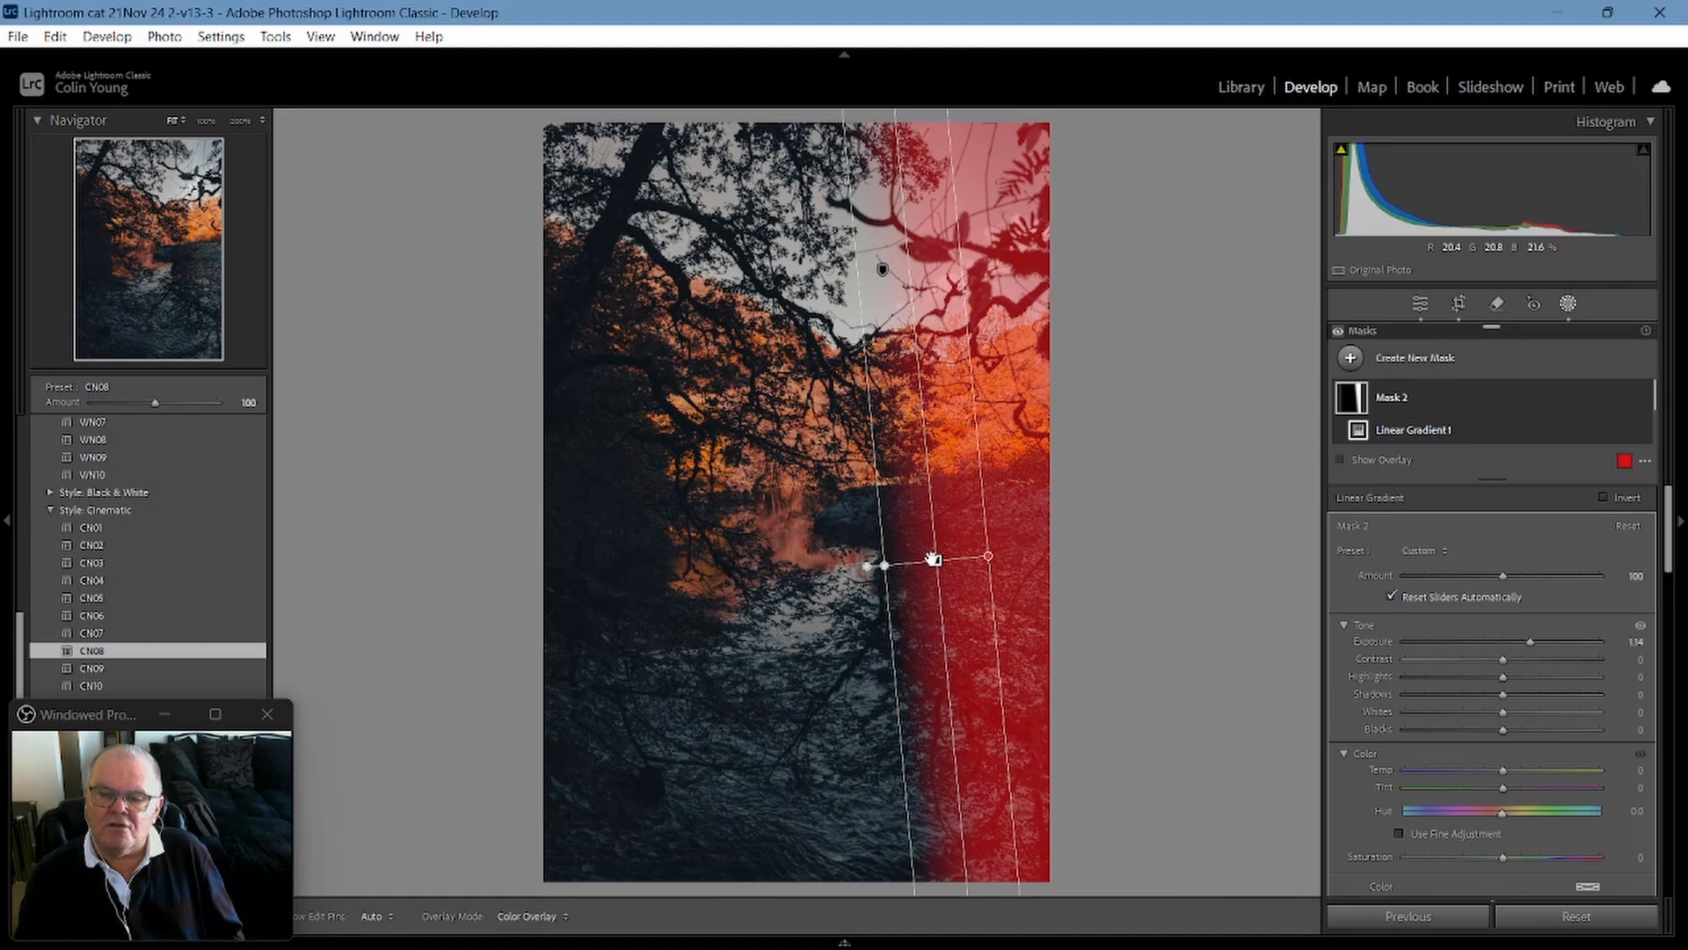
{"action": "left_click_drag", "start_coordinate": [888, 572], "coordinate": [881, 573]}
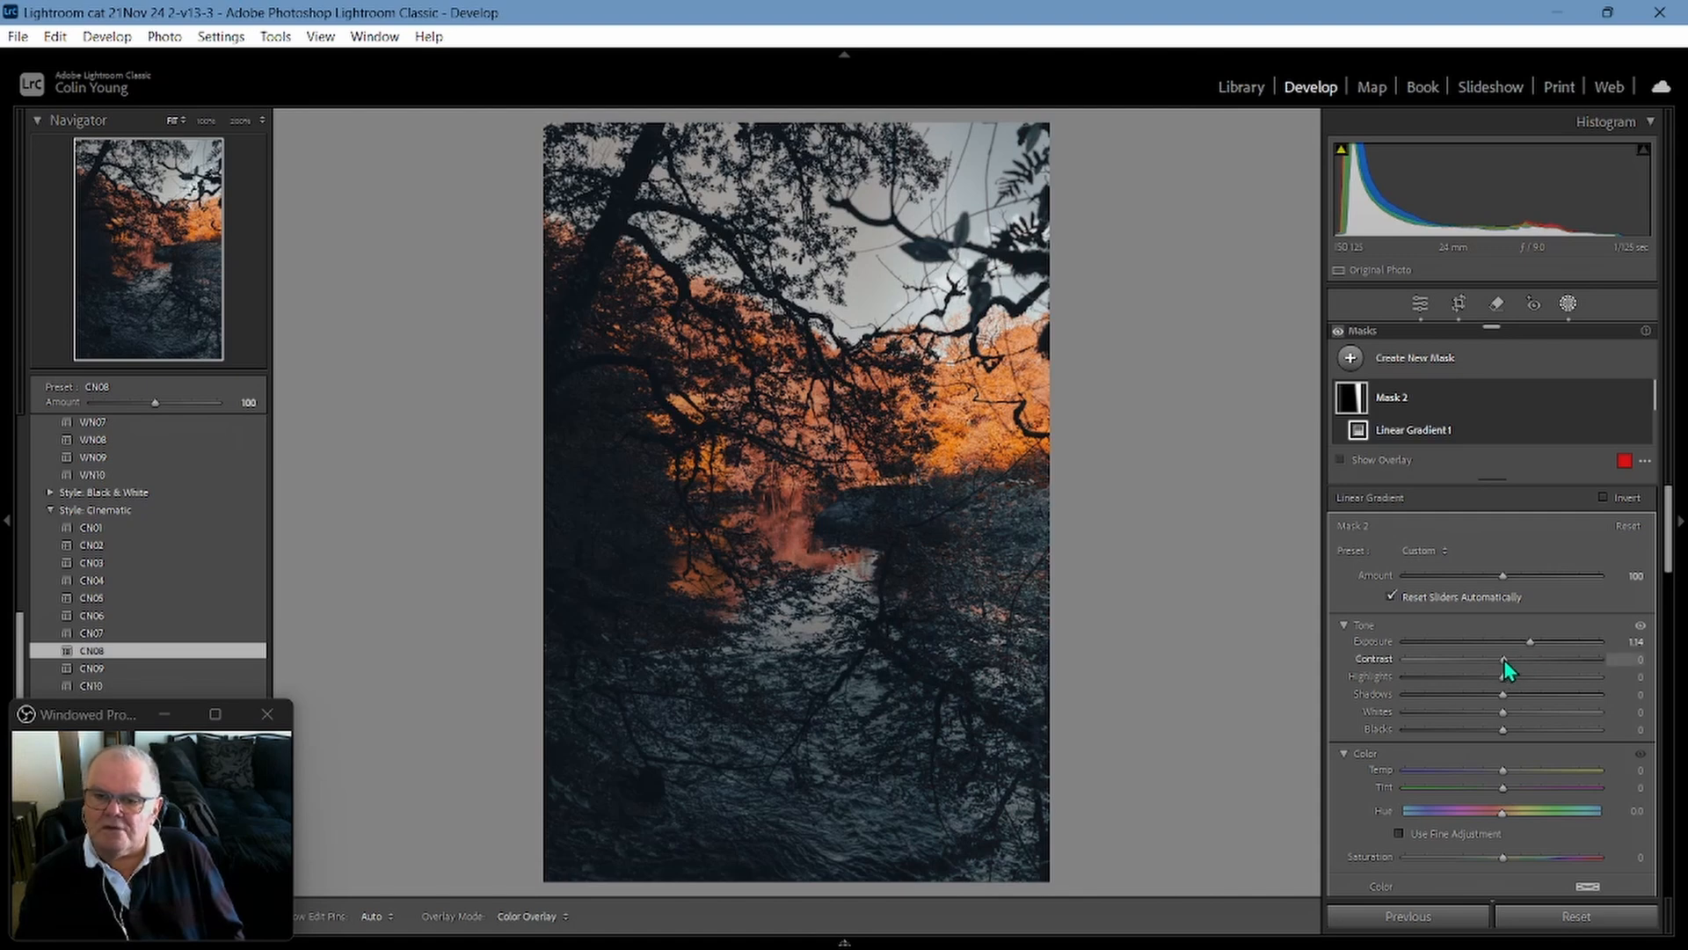
- Set the right-side gradient's Exposure to 0.63 and Contrast to 3, widen its transition toward the river and shift it slightly back toward the photo's edge
{"action": "left_click_drag", "start_coordinate": [1526, 666], "coordinate": [1486, 670]}
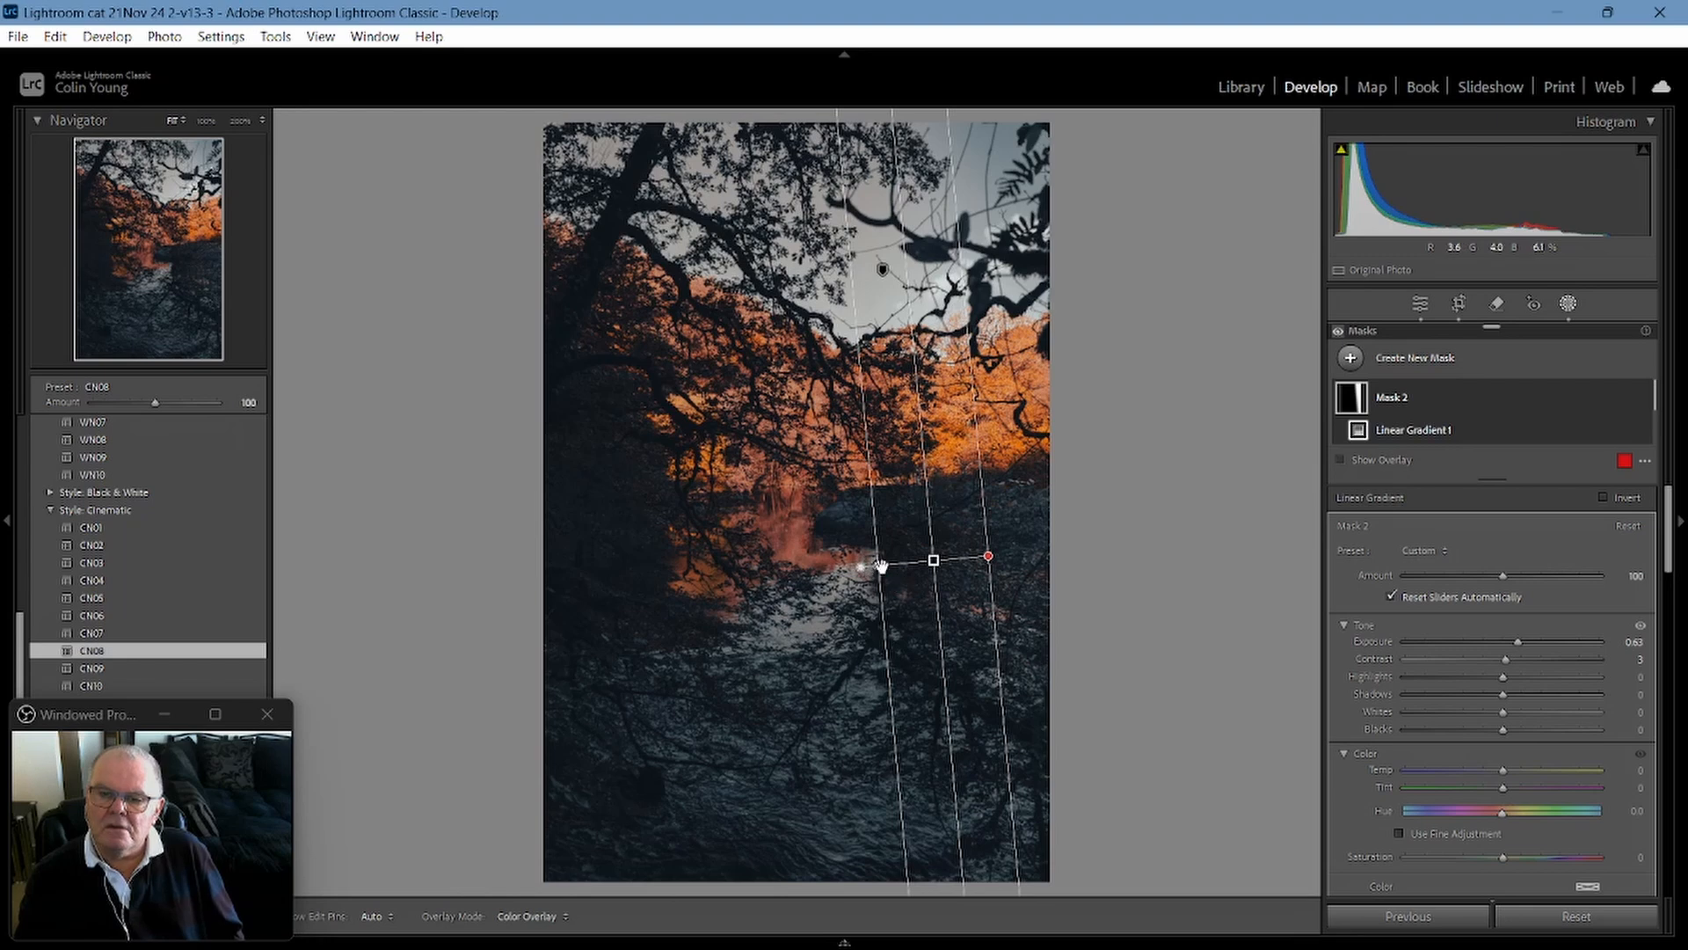
{"action": "left_click_drag", "start_coordinate": [878, 565], "coordinate": [818, 591]}
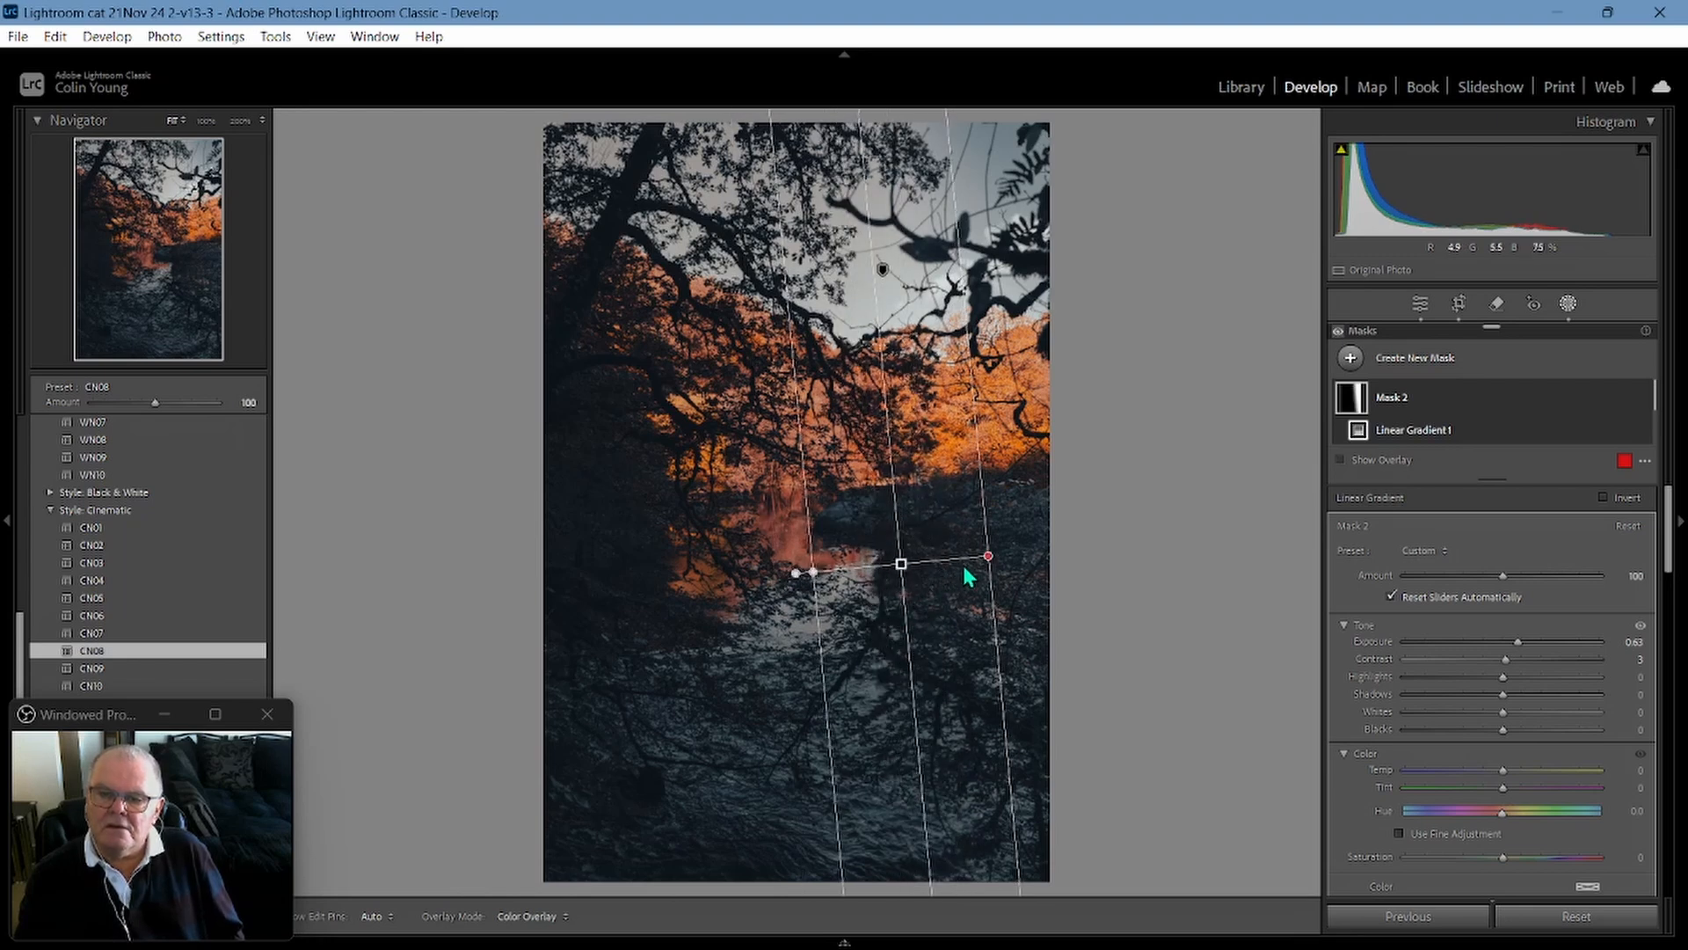
{"action": "mouse_move", "coordinate": [897, 563]}
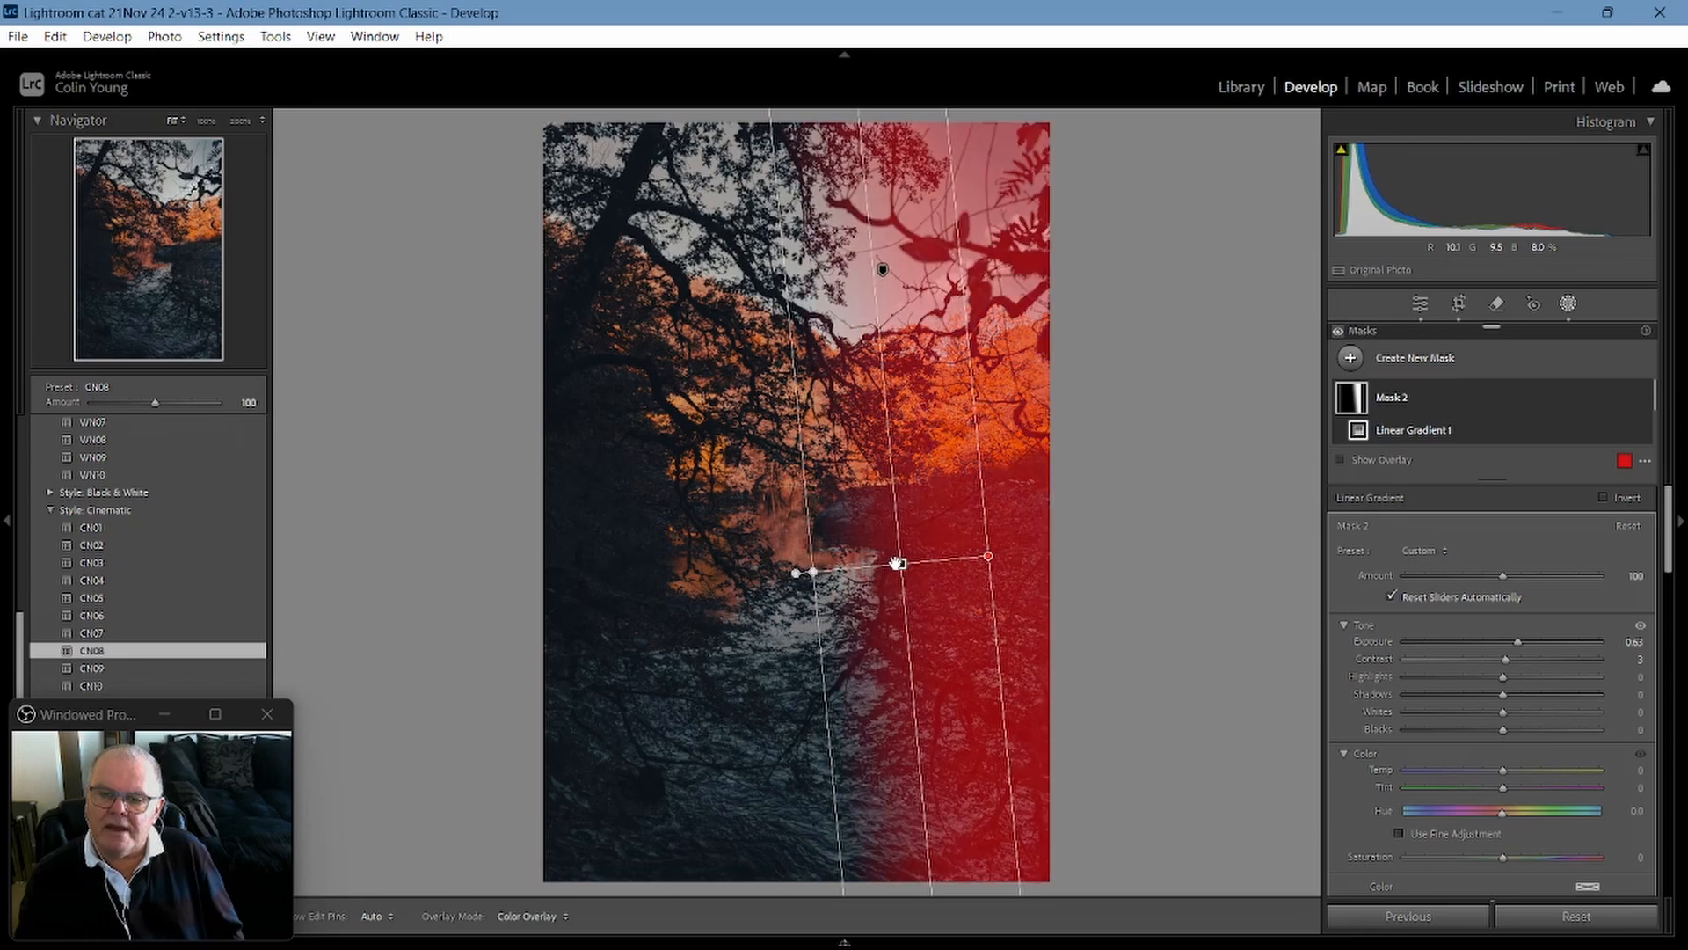
{"action": "left_click_drag", "start_coordinate": [905, 565], "coordinate": [941, 569]}
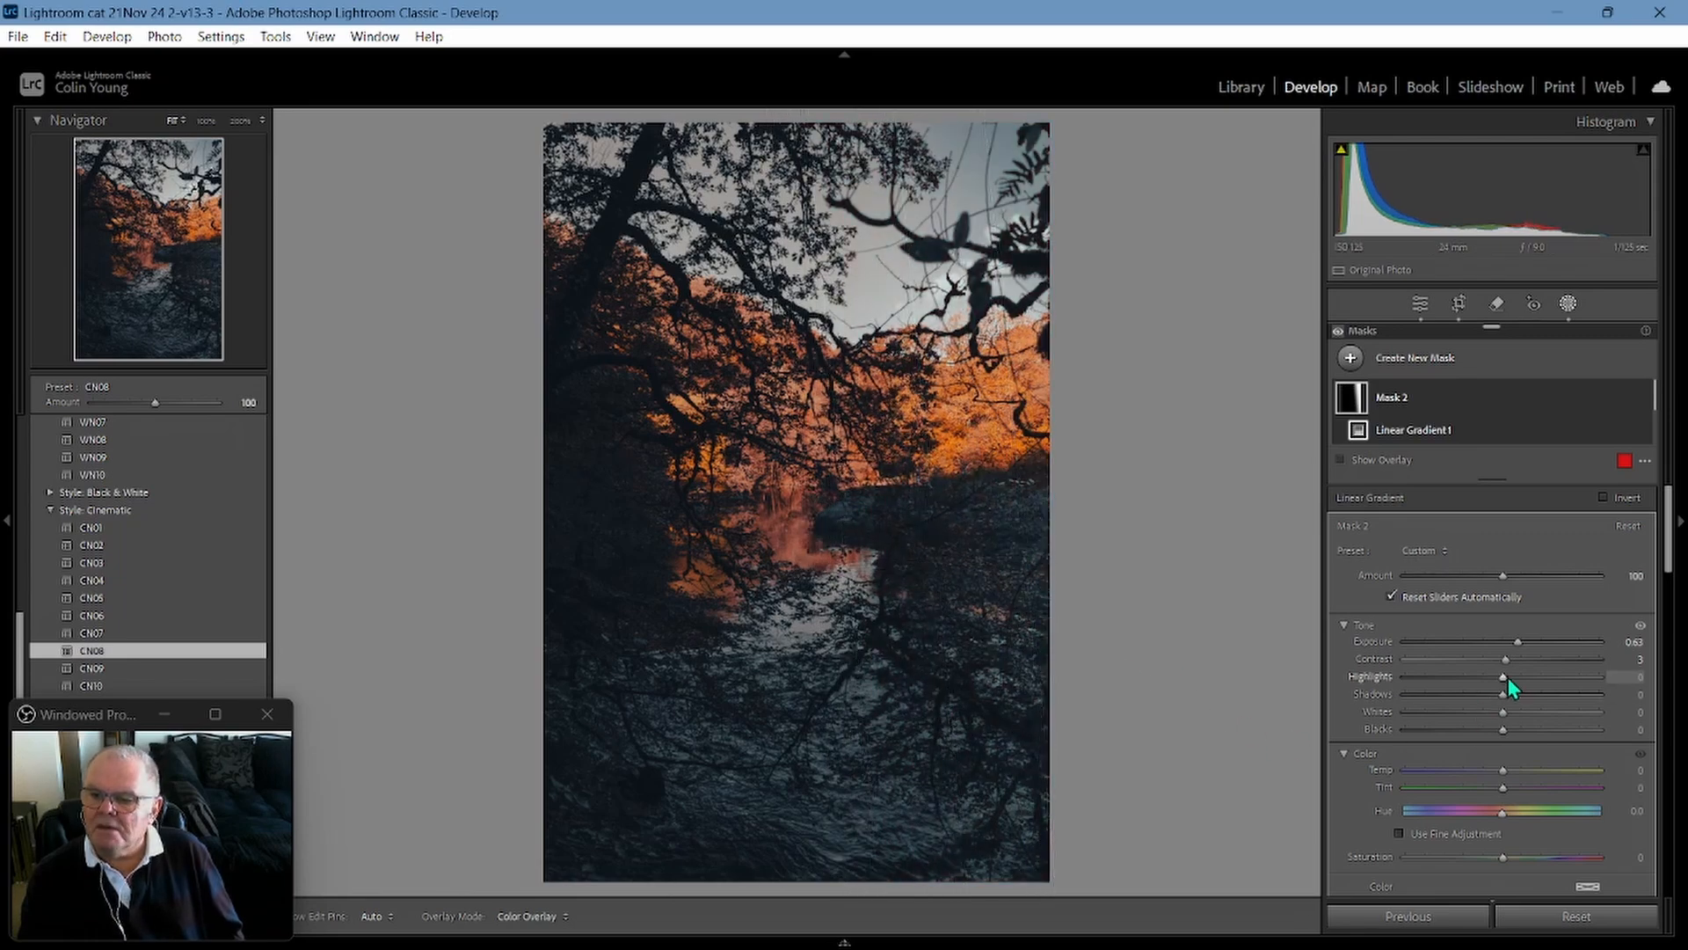
- Set the right-side gradient mask's Highlights to -7, Shadows to 29, Whites to 10, Blacks to 4 and Temp to 23
{"action": "left_click_drag", "start_coordinate": [1504, 677], "coordinate": [1530, 702]}
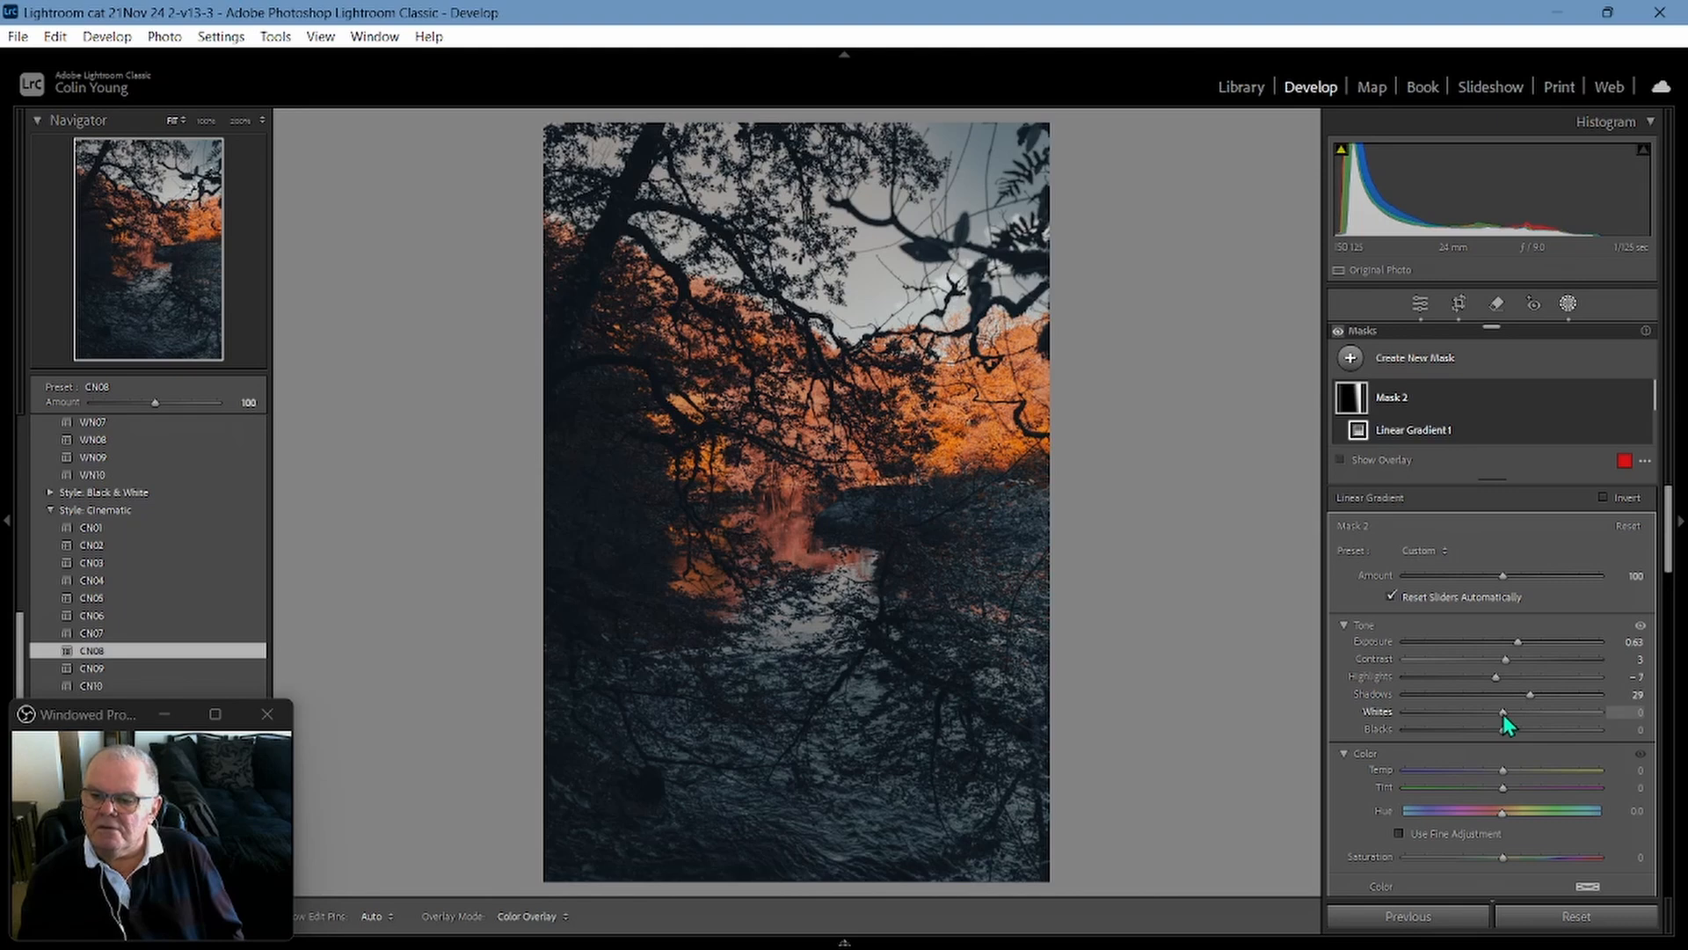
{"action": "left_click_drag", "start_coordinate": [1516, 714], "coordinate": [1513, 716]}
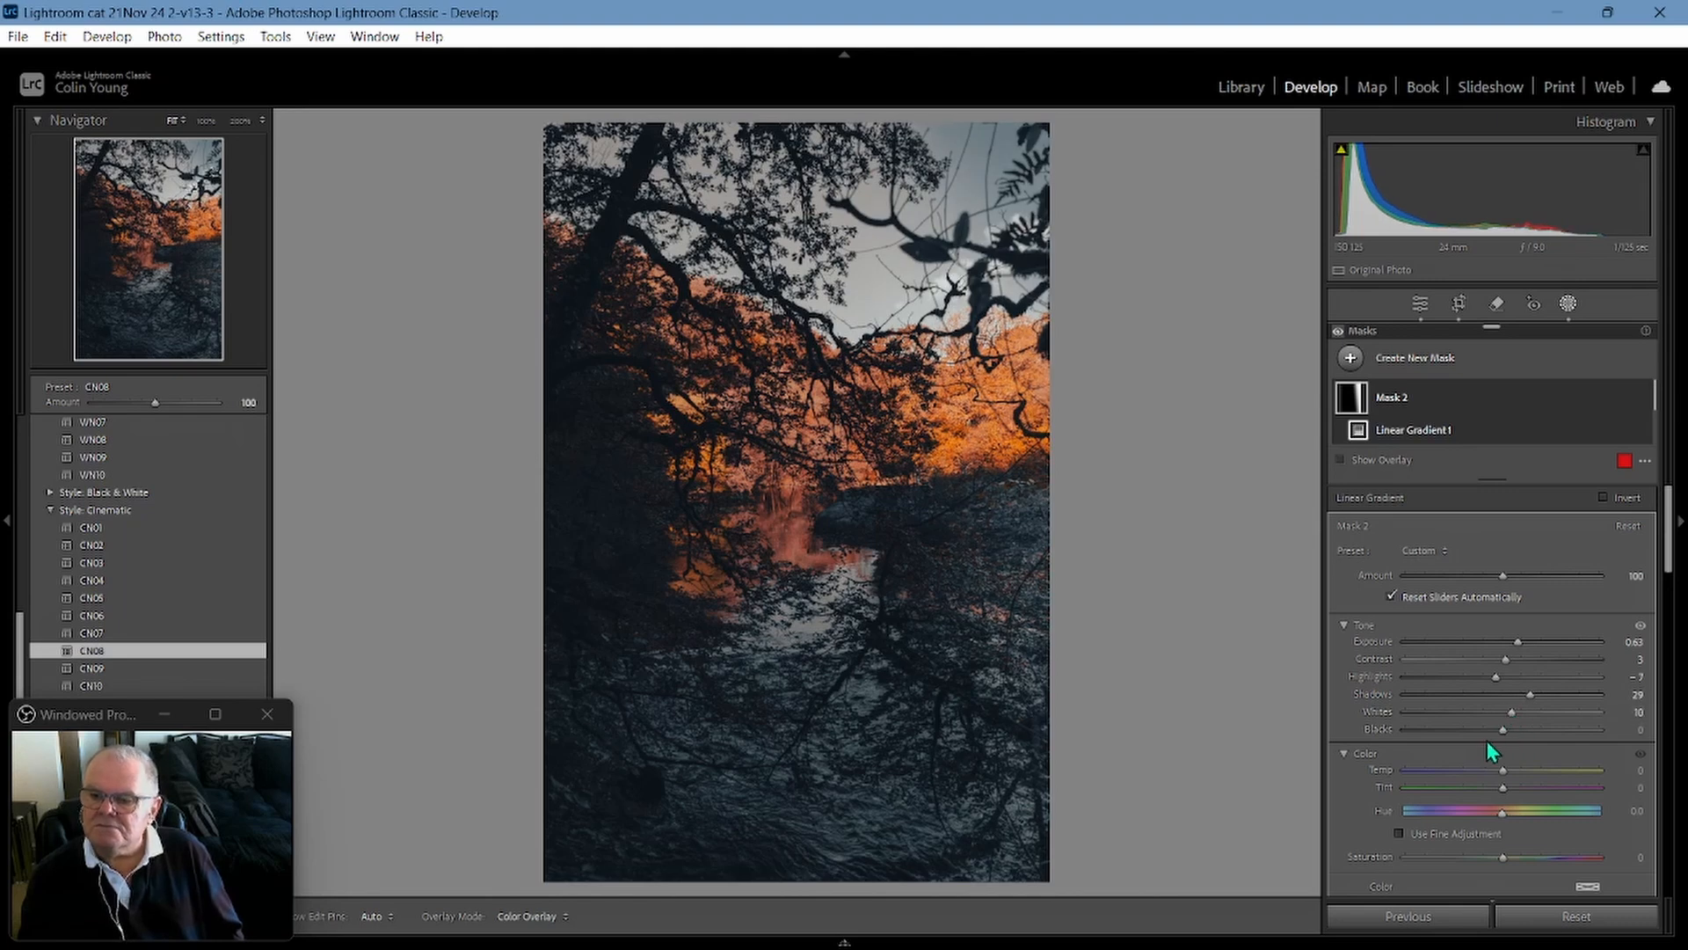
{"action": "left_click_drag", "start_coordinate": [1495, 729], "coordinate": [1522, 770]}
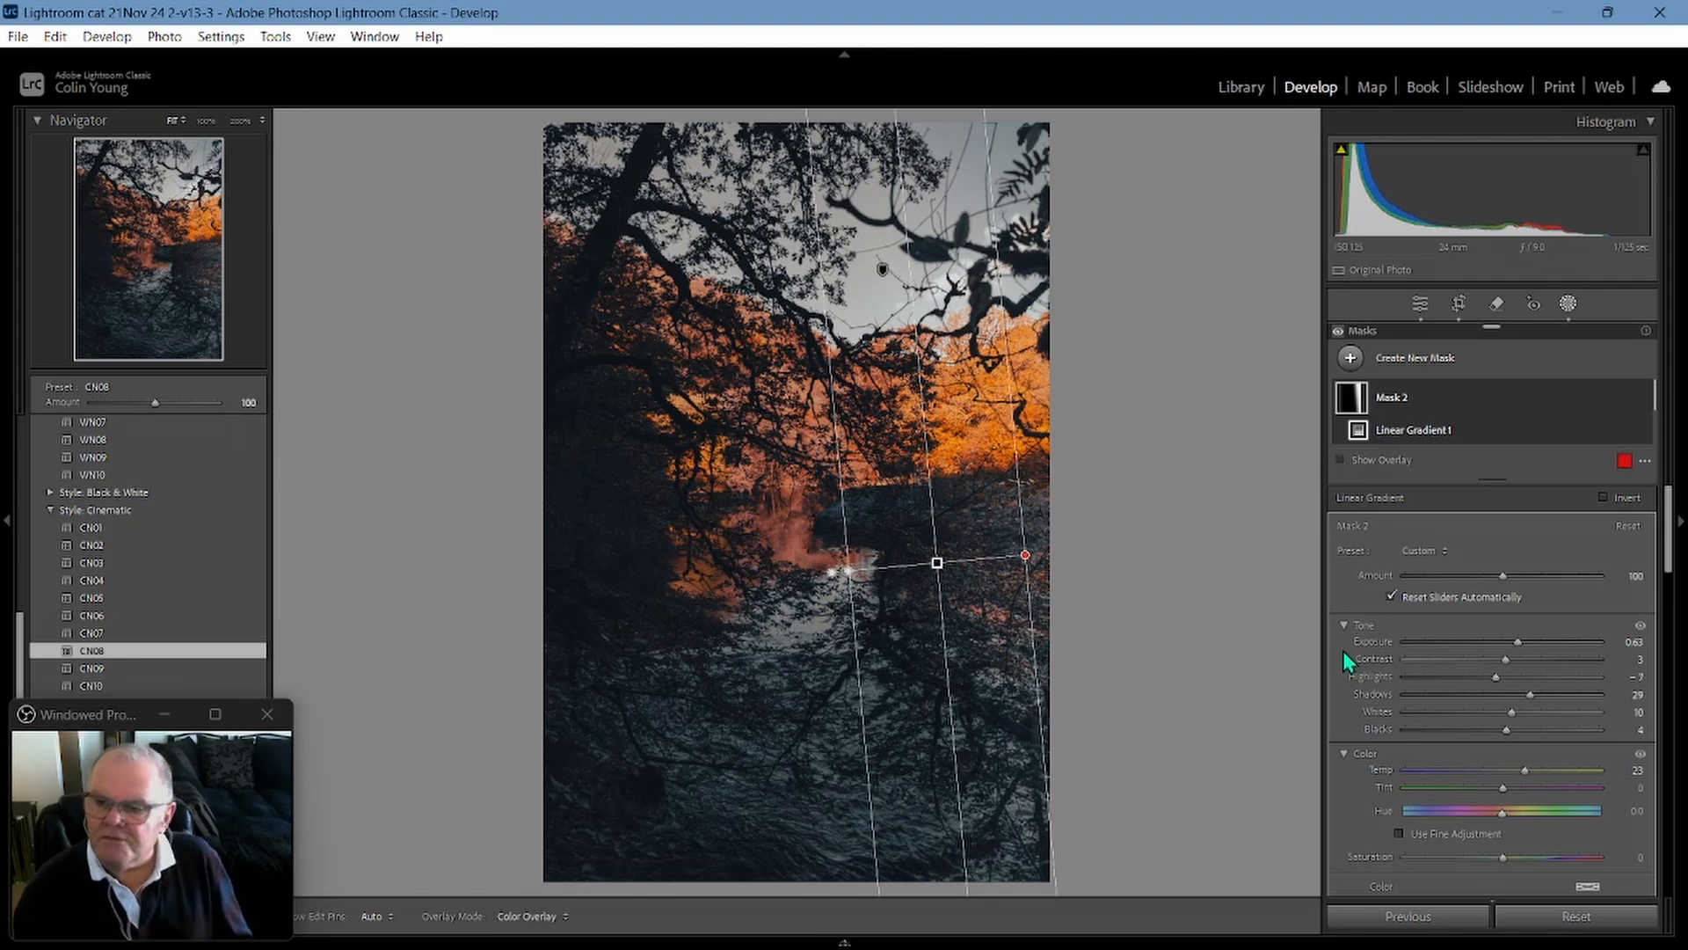
- Add a new linear gradient mask from the photo's left edge inward across the dark trees, hide its overlay and adjust its tone, starting with Exposure
{"action": "left_click", "coordinate": [1351, 358]}
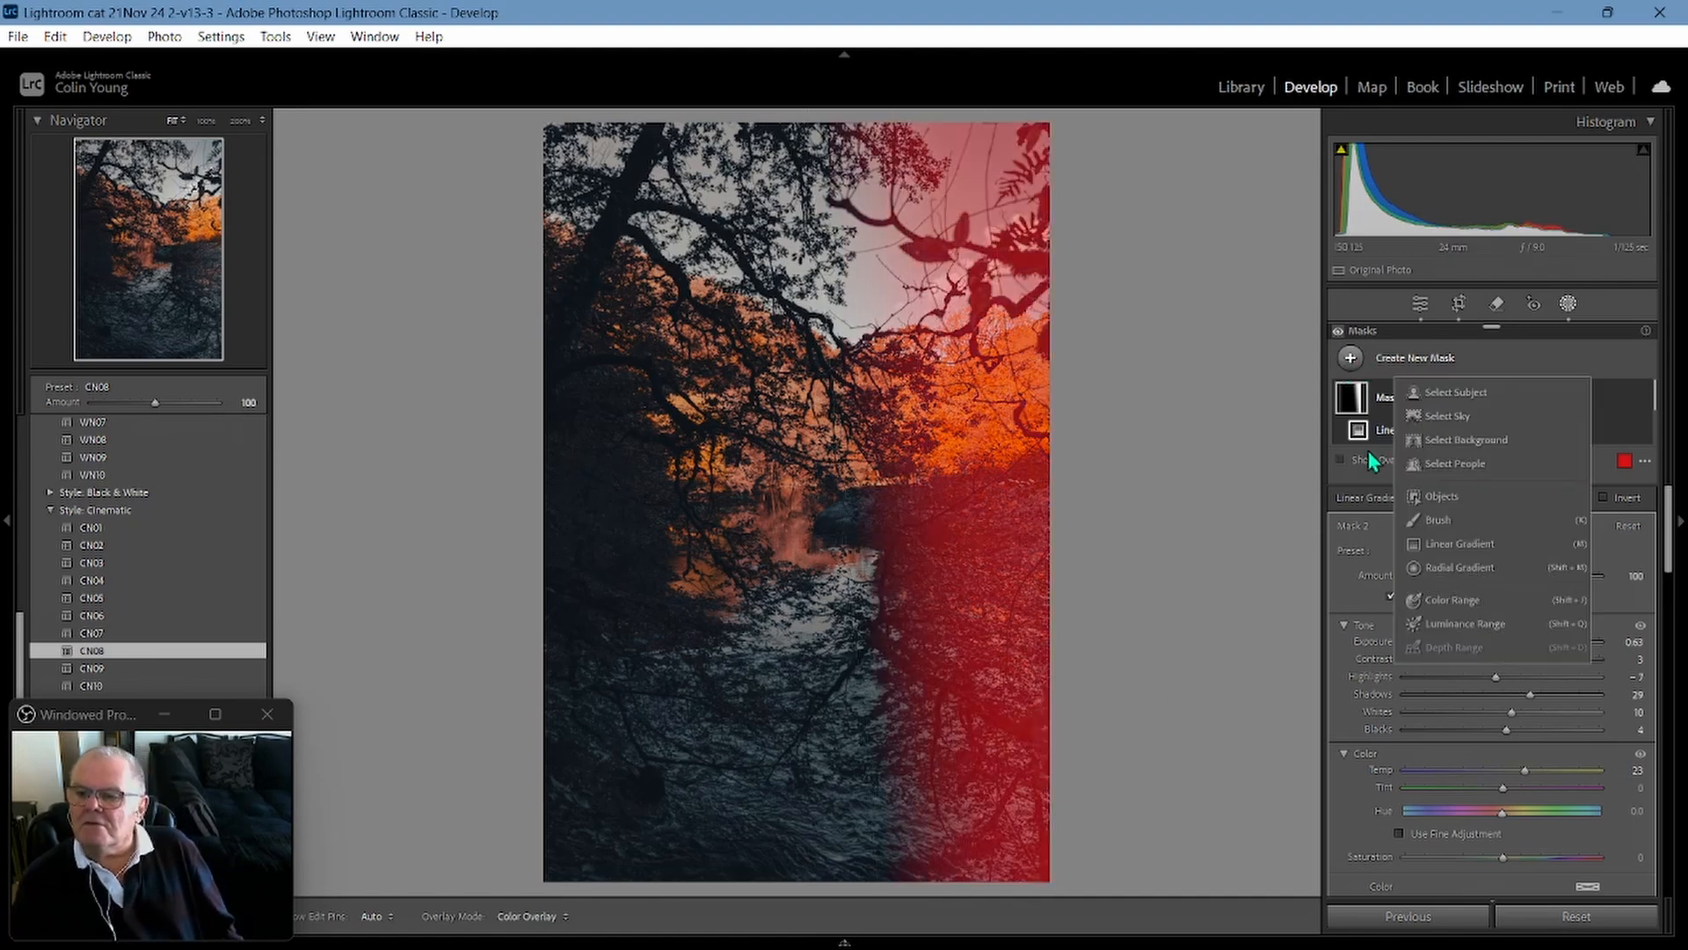
{"action": "left_click", "coordinate": [1432, 545]}
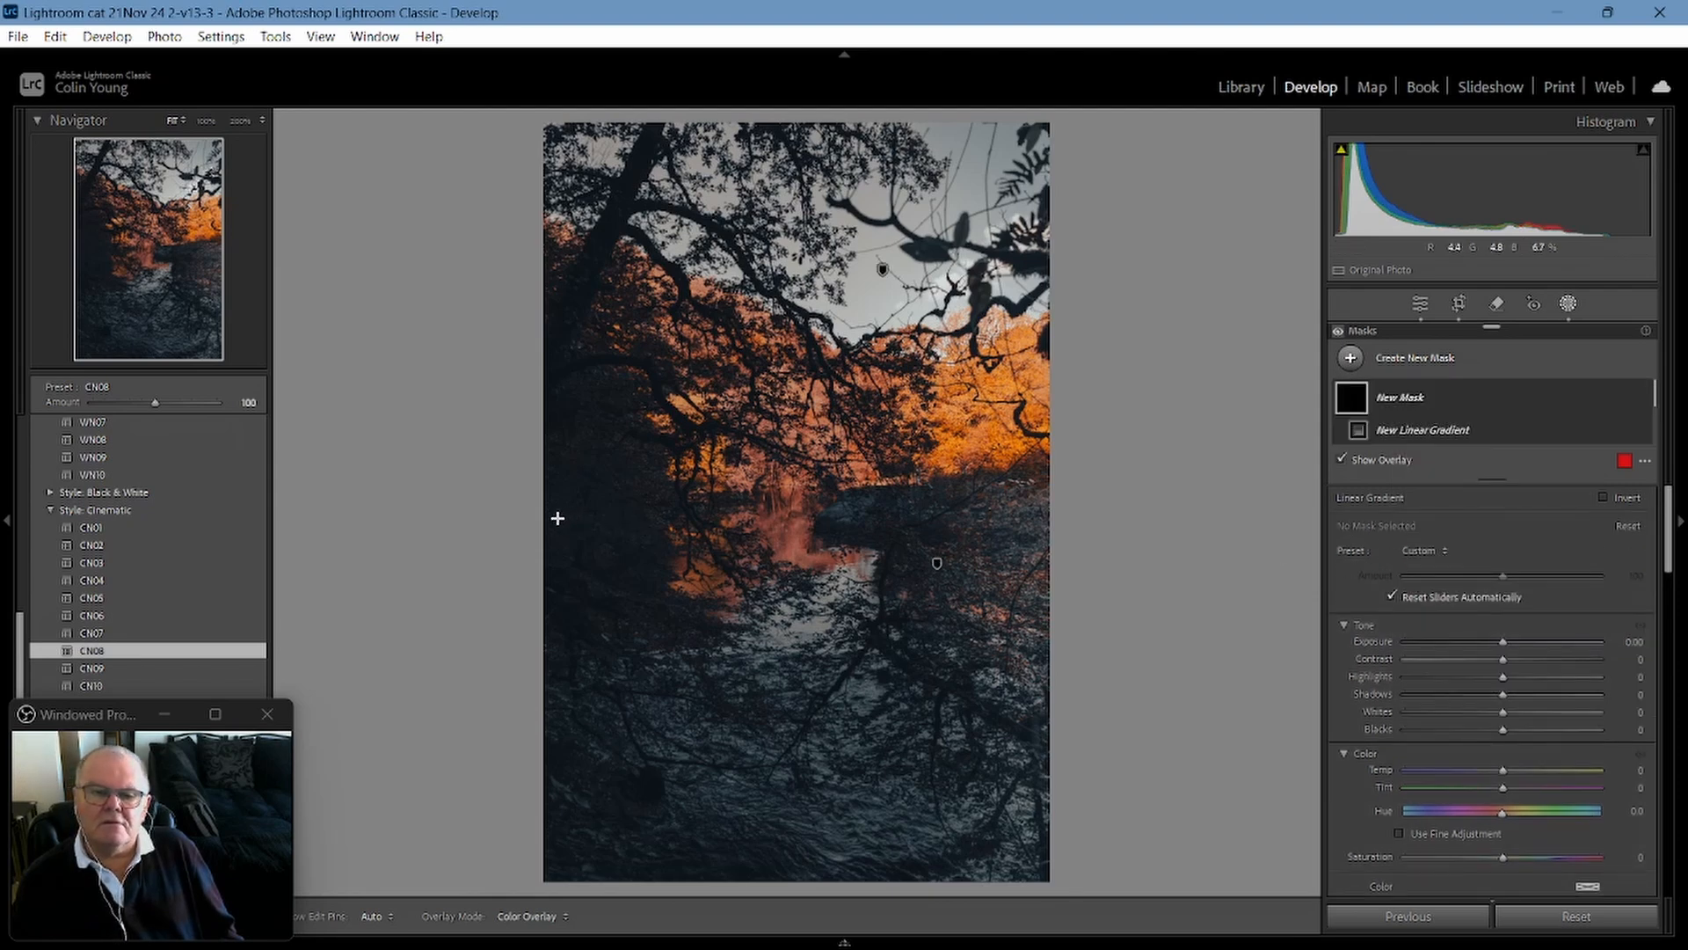
{"action": "left_click_drag", "start_coordinate": [548, 518], "coordinate": [744, 511]}
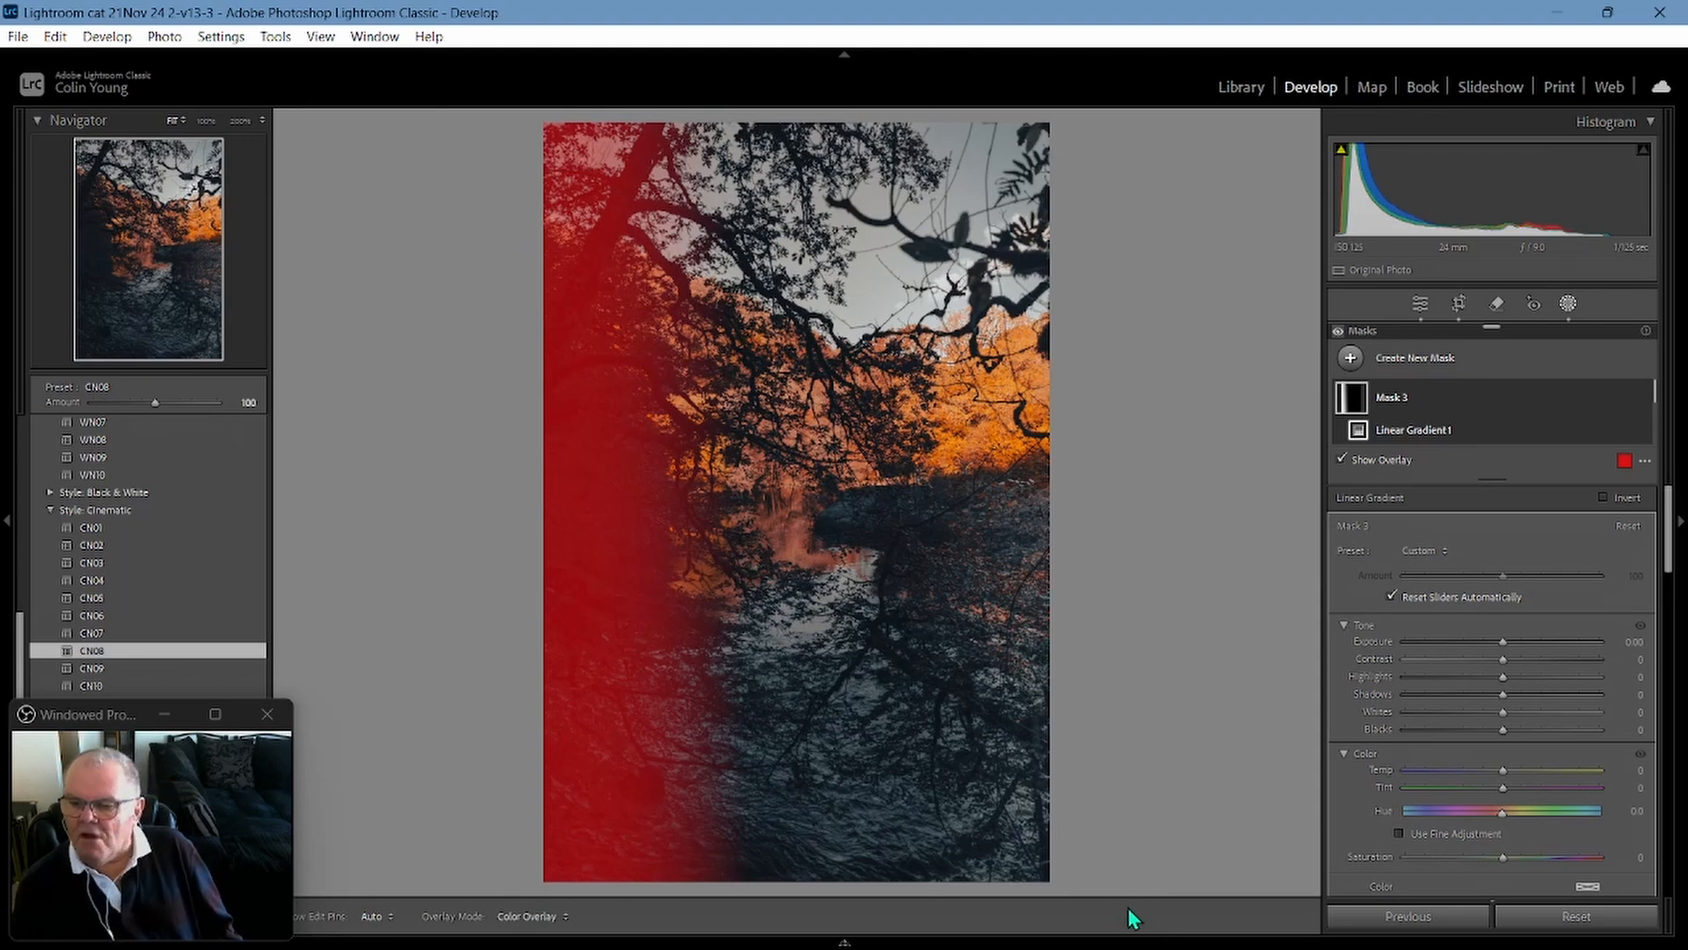
{"action": "key", "text": "o"}
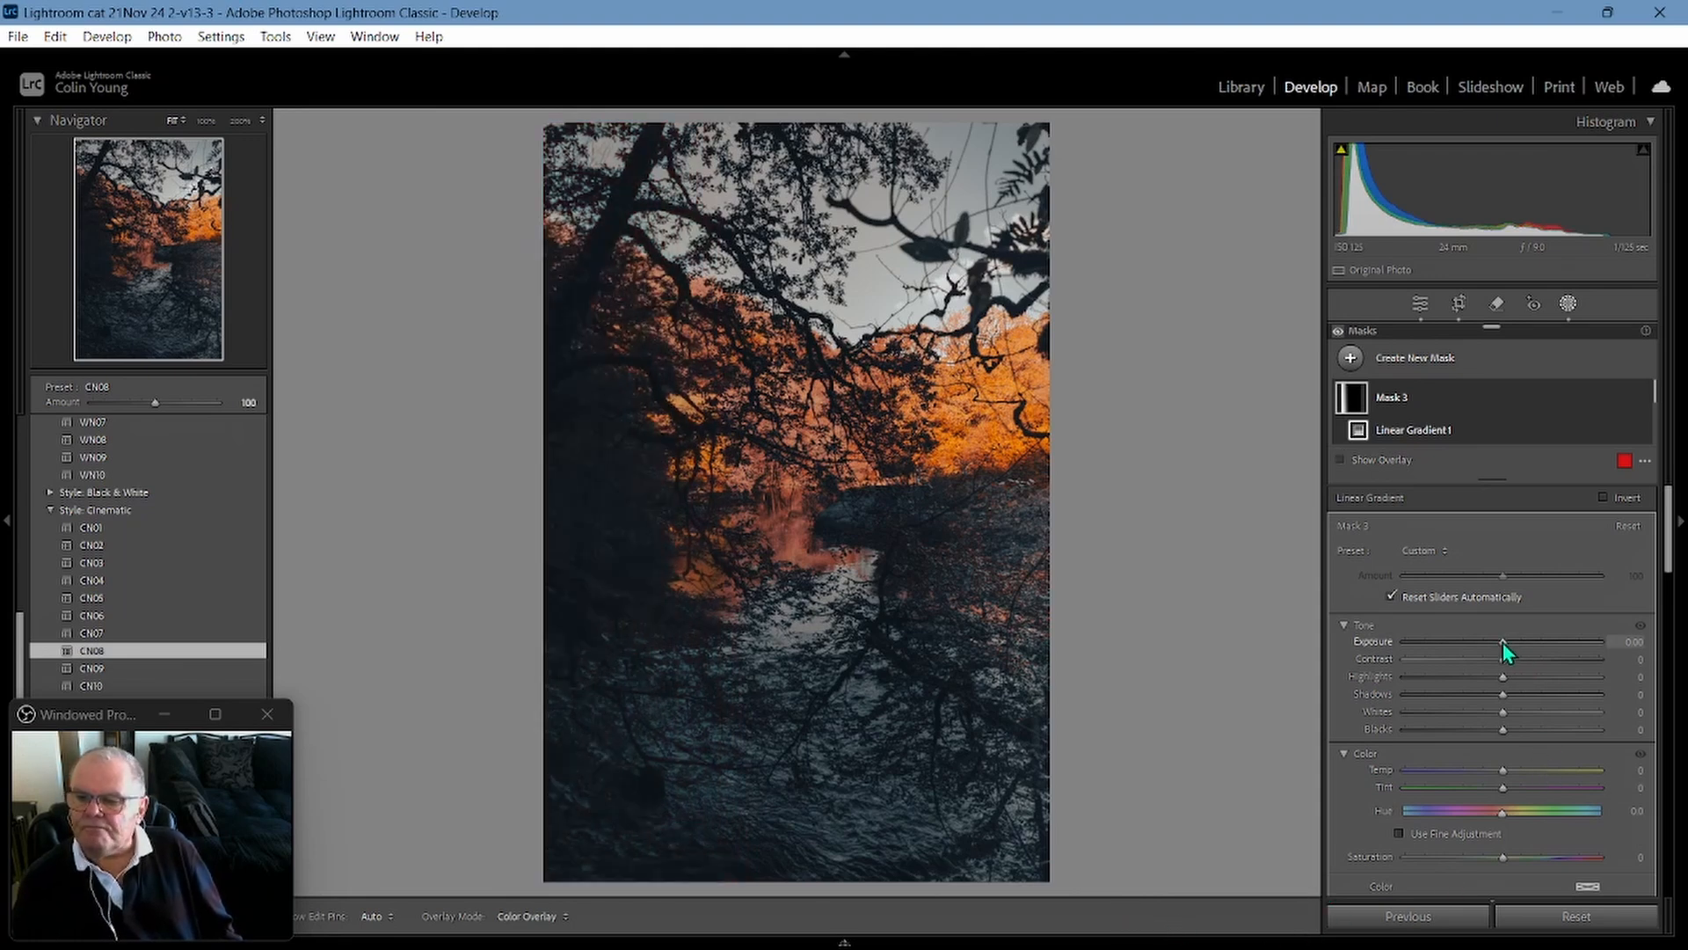
{"action": "left_click_drag", "start_coordinate": [1502, 642], "coordinate": [1495, 678]}
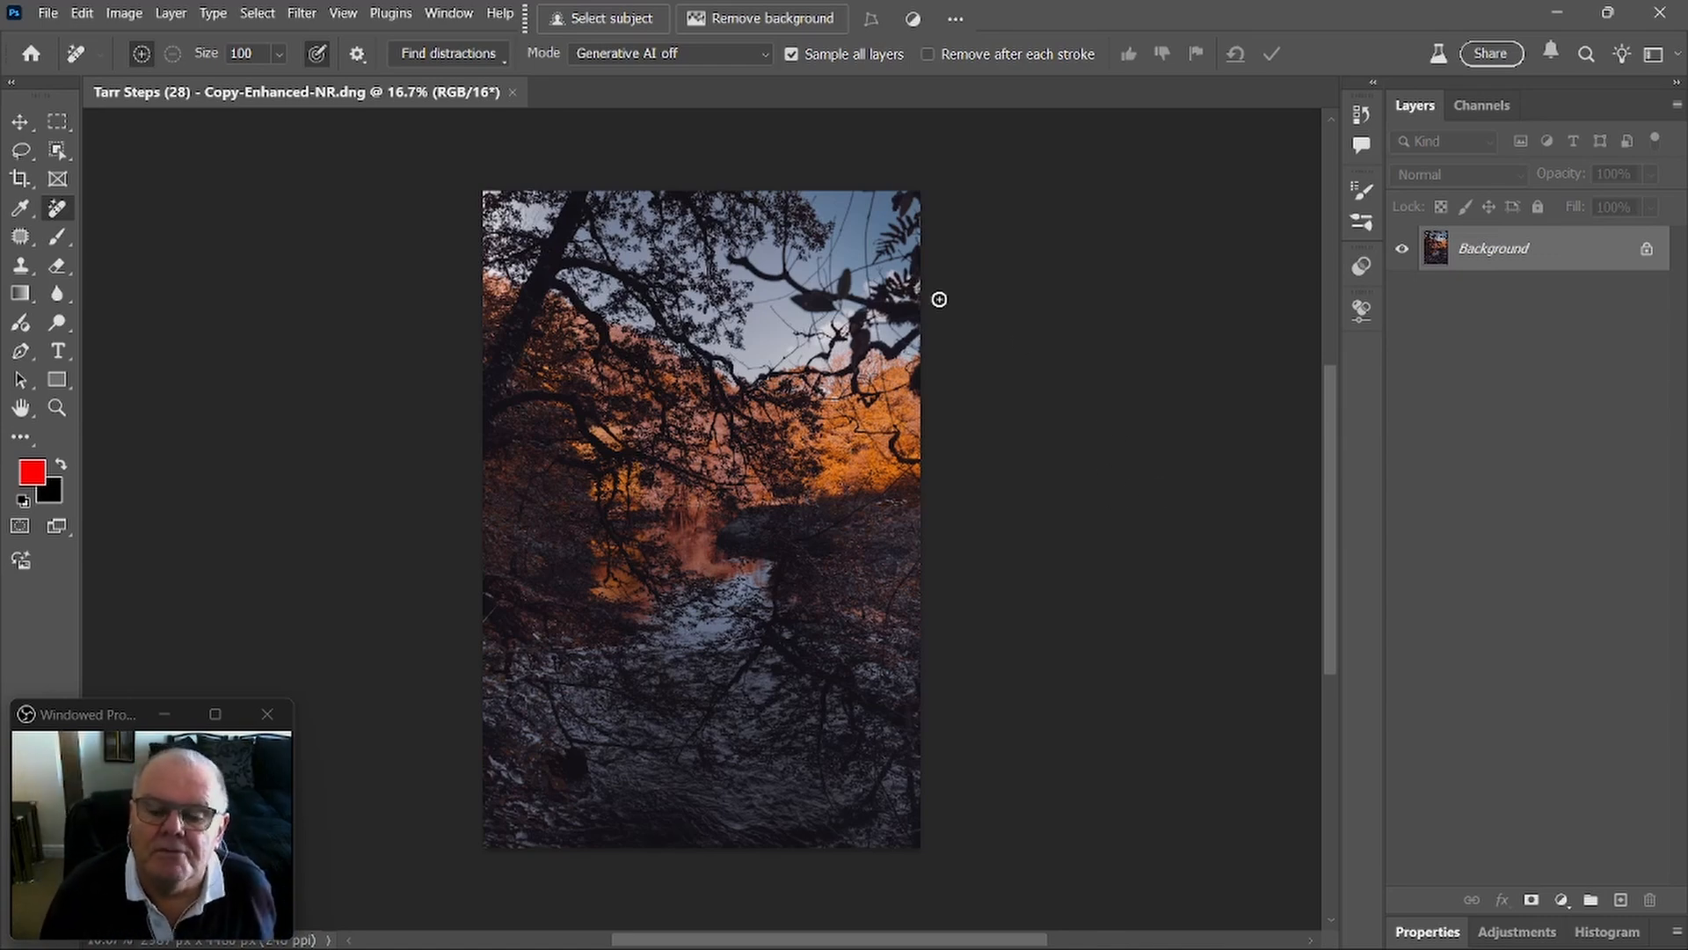
- Switch to the photo in Photoshop and use the Remove tool on the small bright cloud patch above the dark leaves near the photo's right edge
{"action": "scroll", "coordinate": [917, 275], "scroll_direction": "up", "scroll_amount": 4}
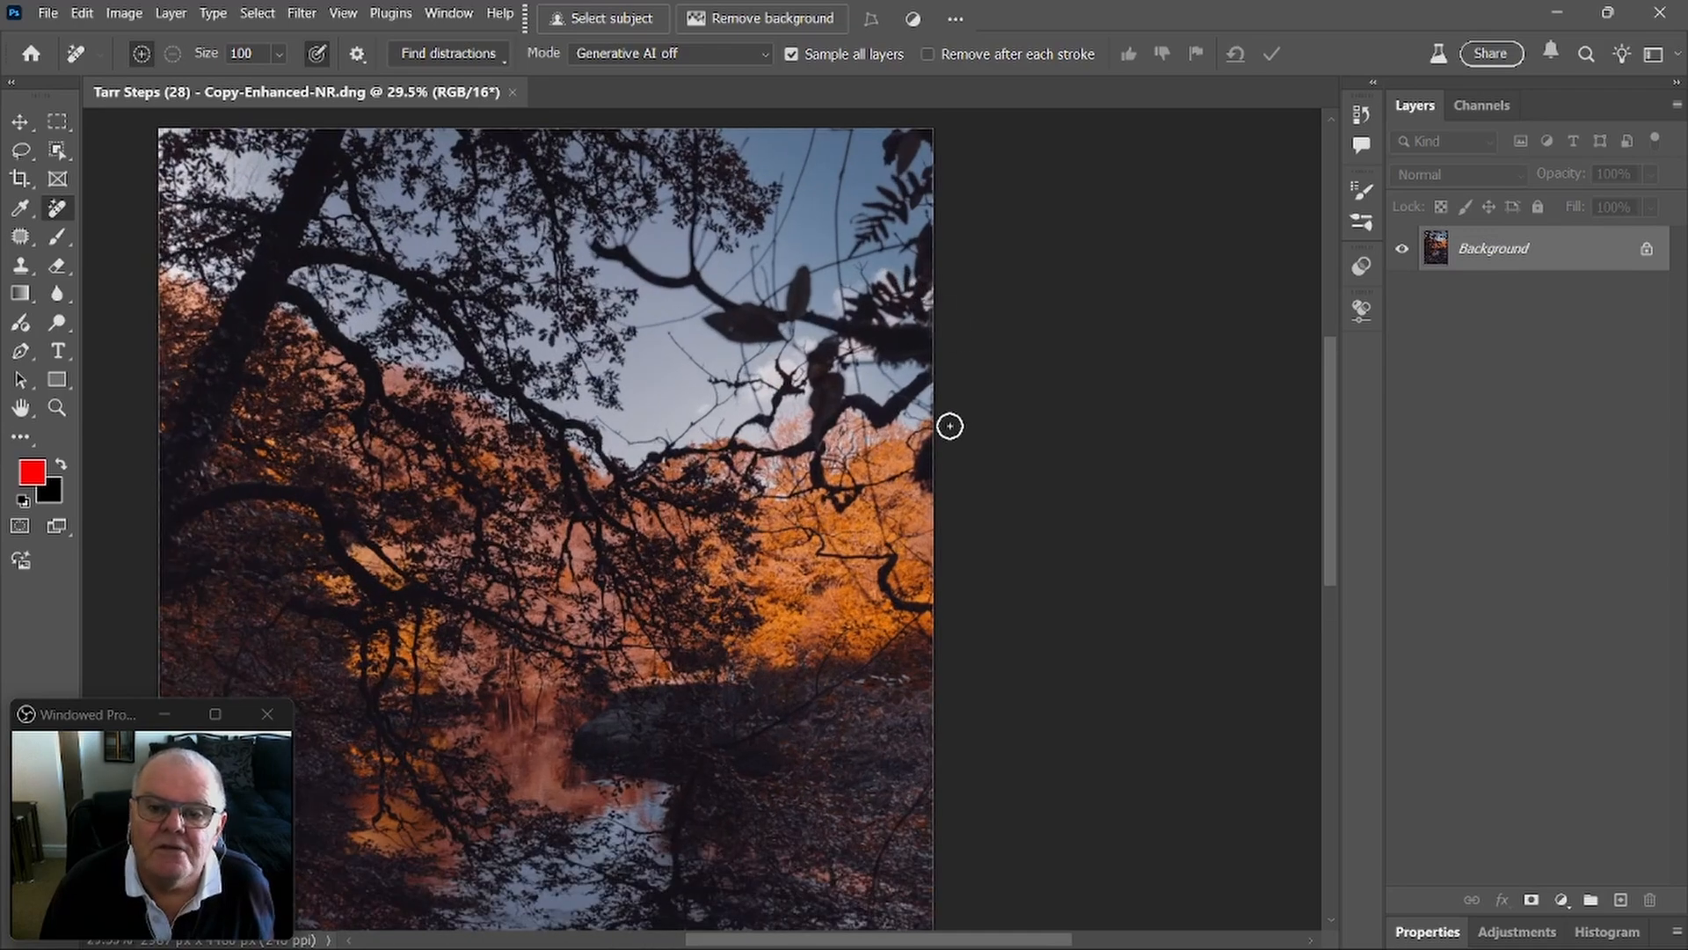
{"action": "scroll", "coordinate": [929, 304], "scroll_direction": "up", "scroll_amount": 3}
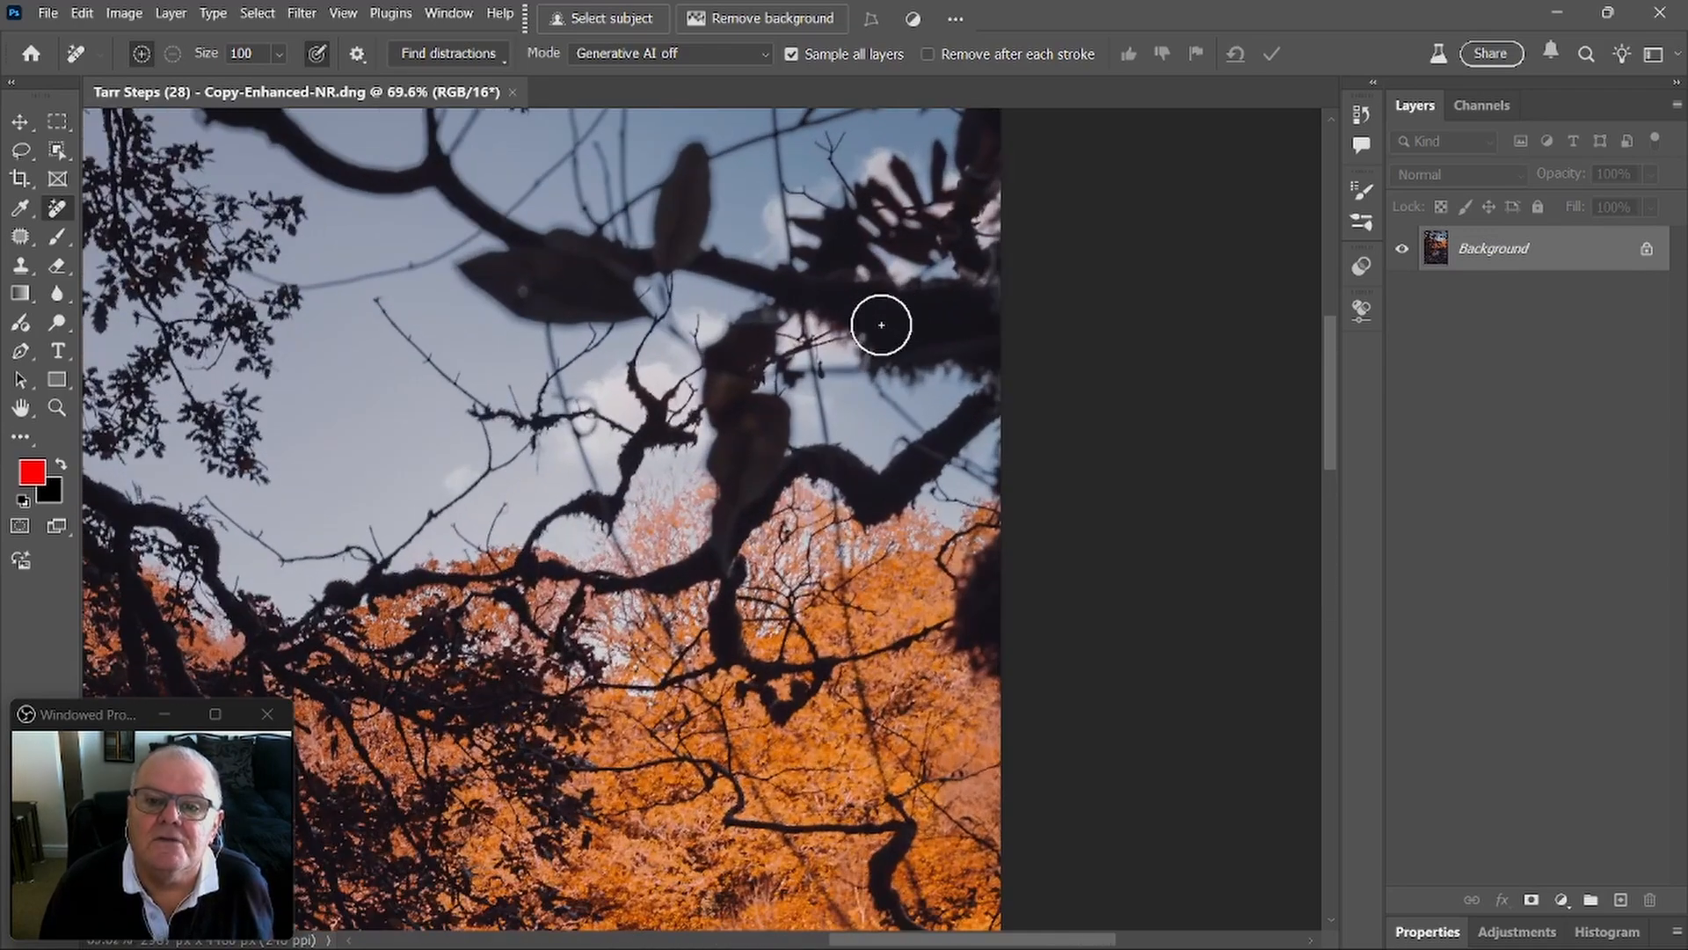
{"action": "left_click_drag", "start_coordinate": [1326, 431], "coordinate": [1331, 376]}
{"action": "scroll", "coordinate": [814, 548], "scroll_direction": "up", "scroll_amount": 1}
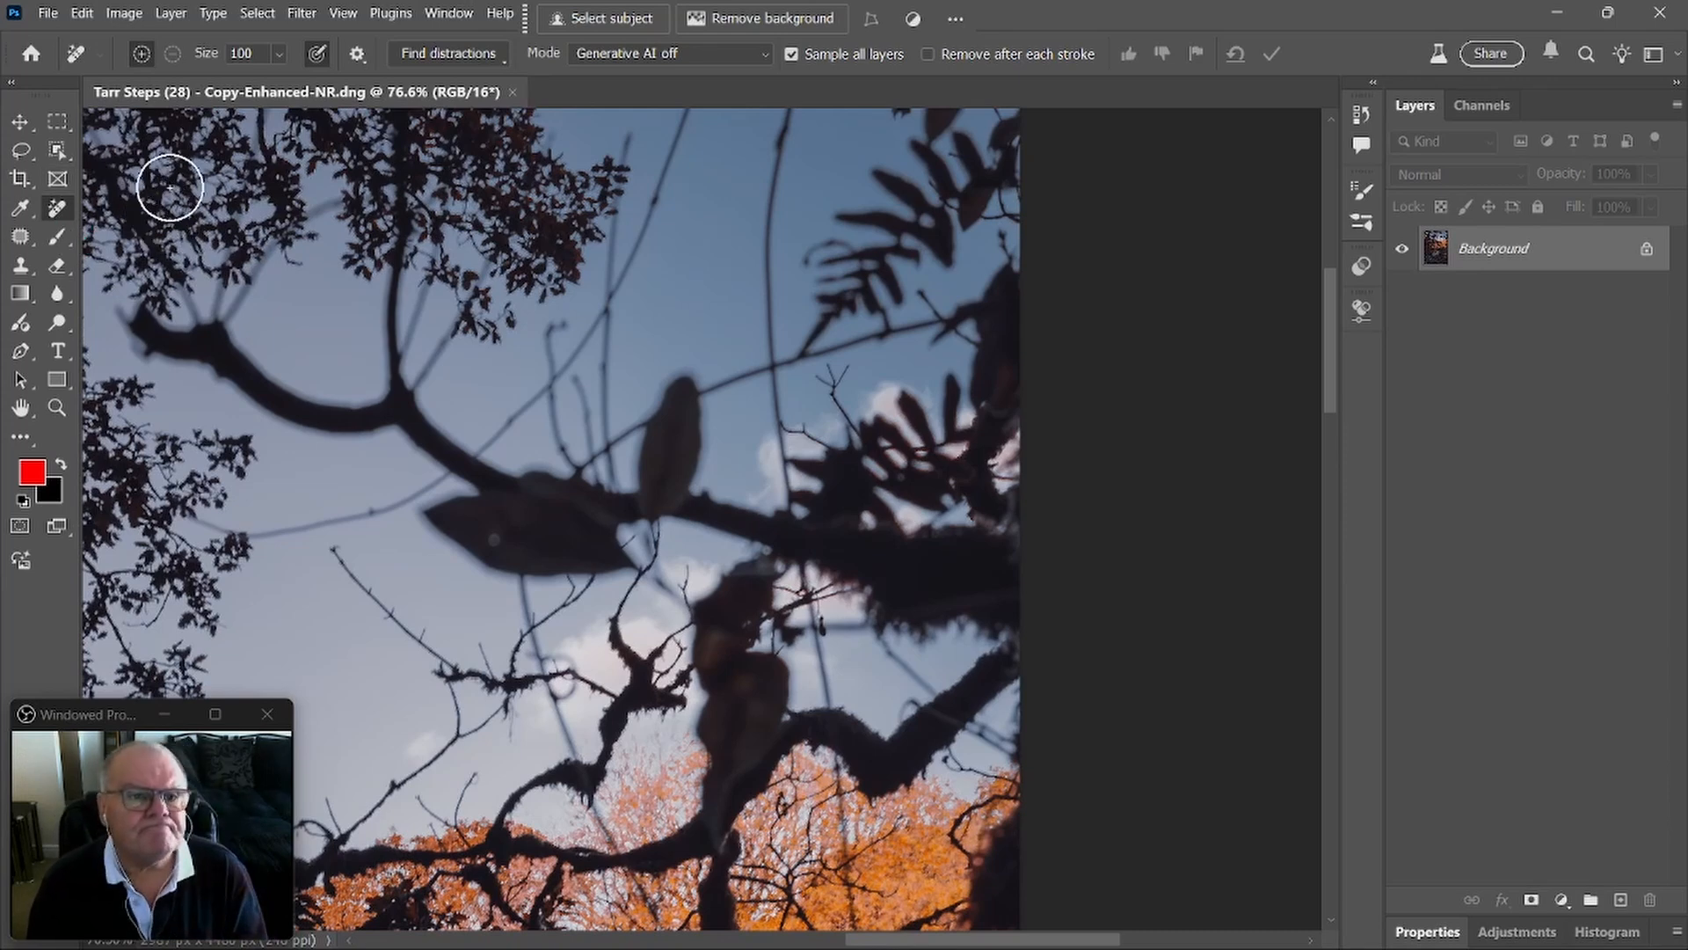
{"action": "left_click", "coordinate": [887, 402]}
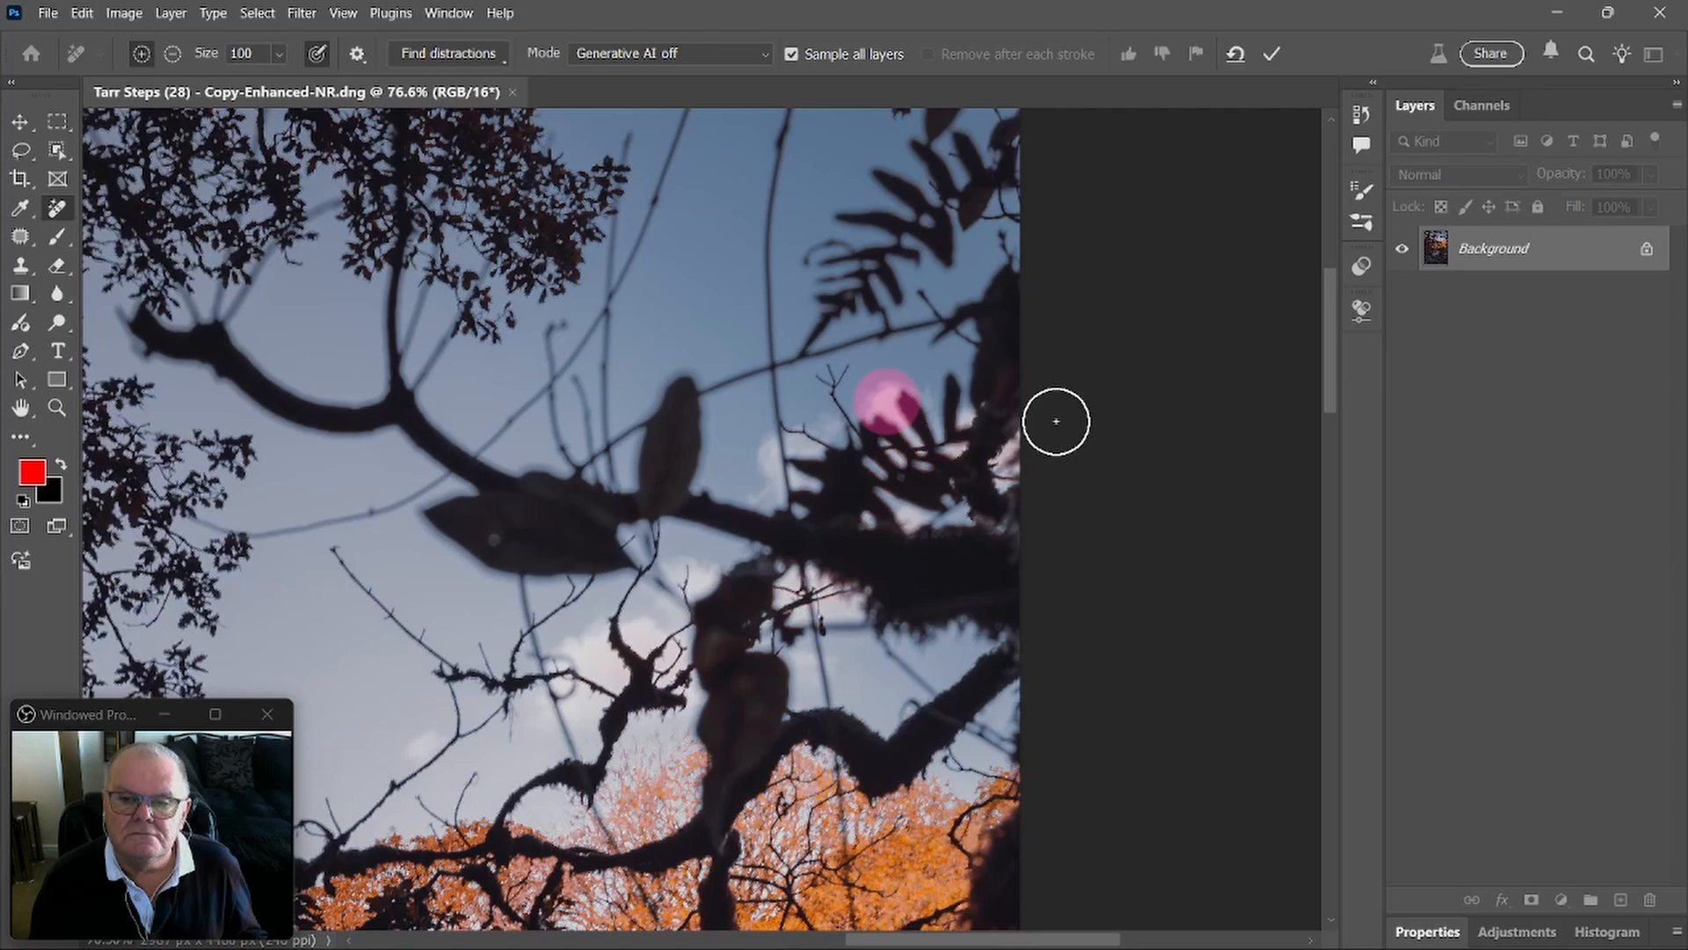
{"action": "left_click", "coordinate": [1275, 55]}
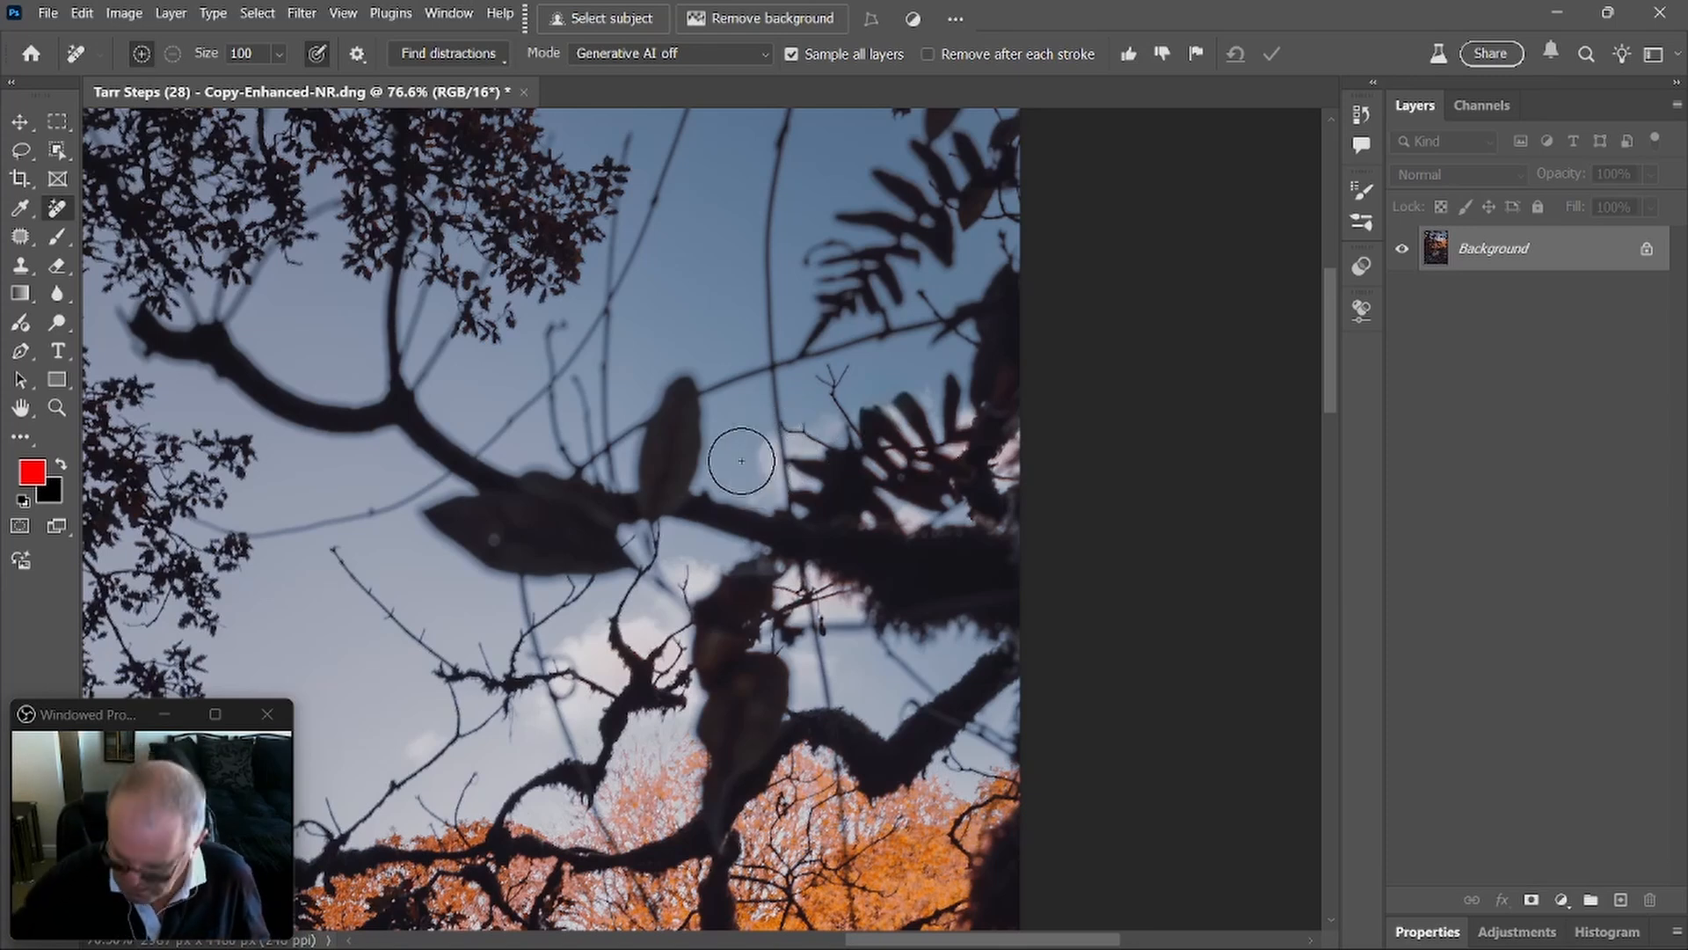
- Remove the bright cloud patch just above the main branch beside the upright leaf, and enable removal after each stroke
{"action": "mouse_move", "coordinate": [755, 449]}
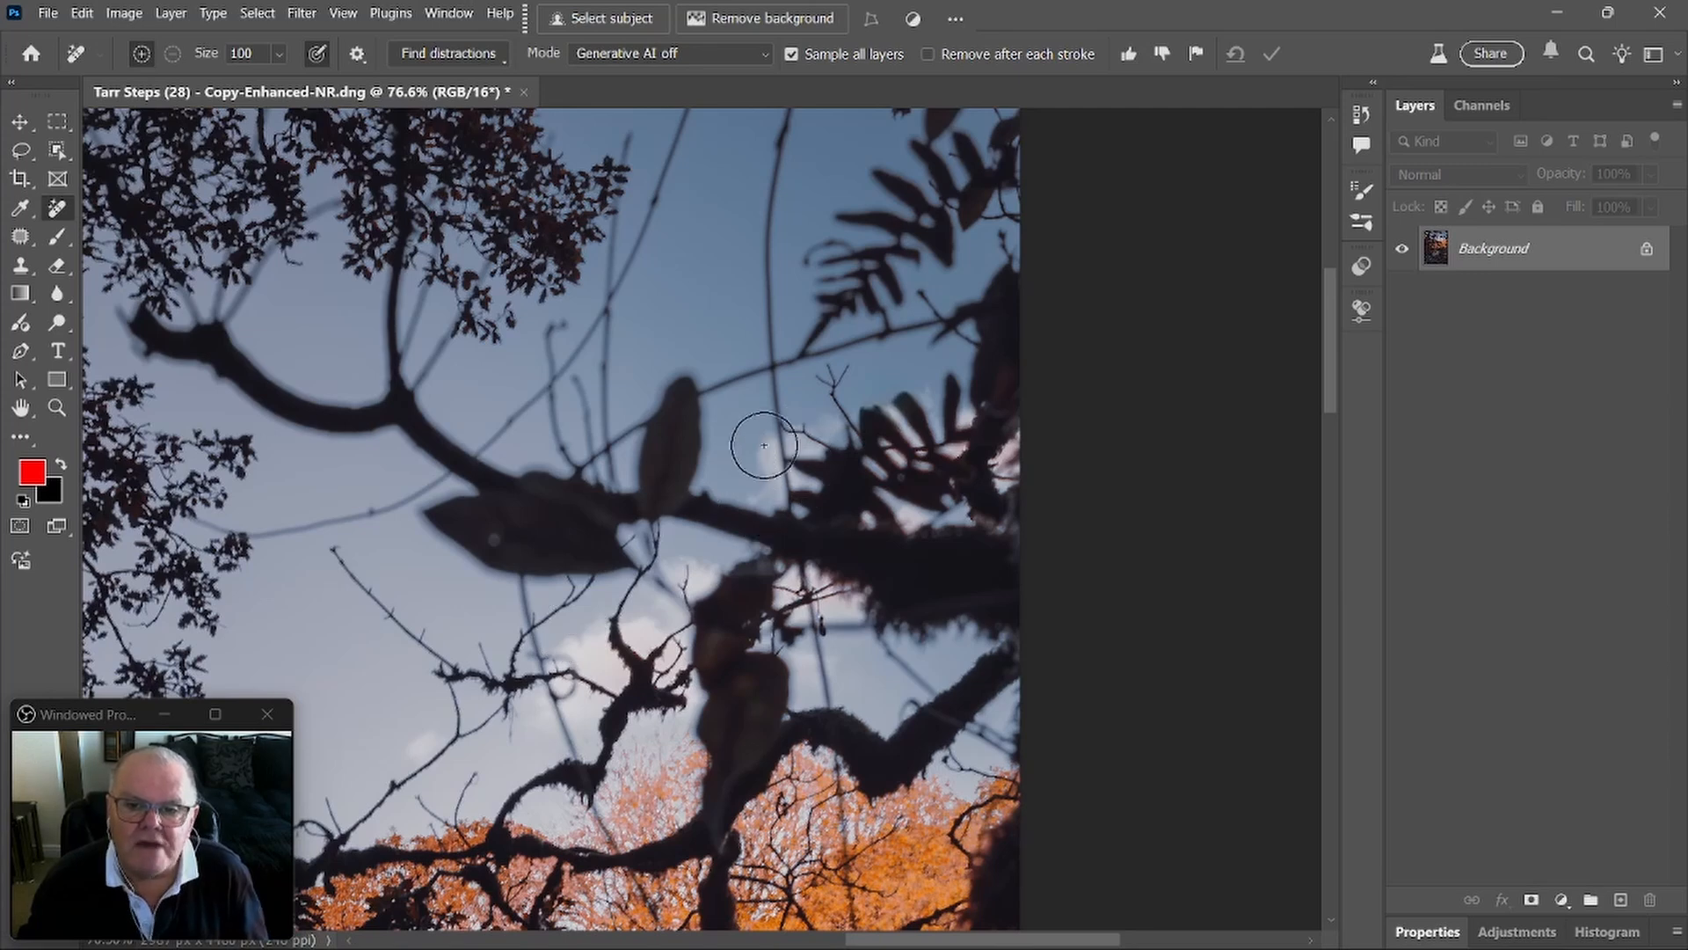
{"action": "left_click_drag", "start_coordinate": [754, 448], "coordinate": [763, 514]}
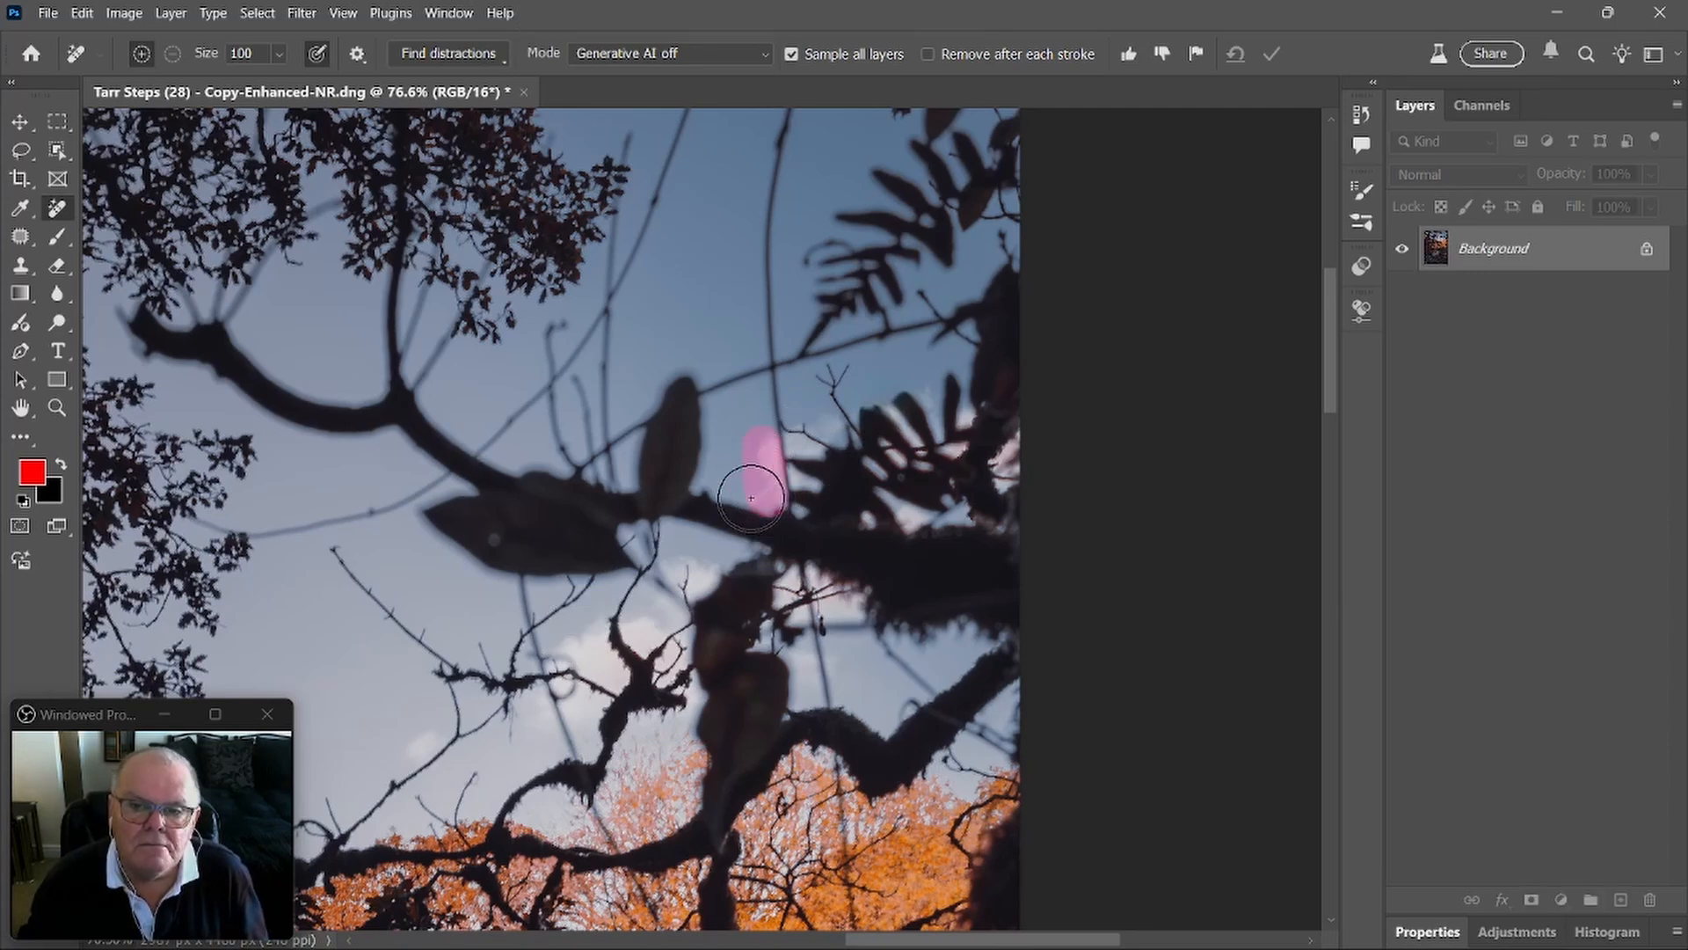
{"action": "left_click", "coordinate": [1273, 54]}
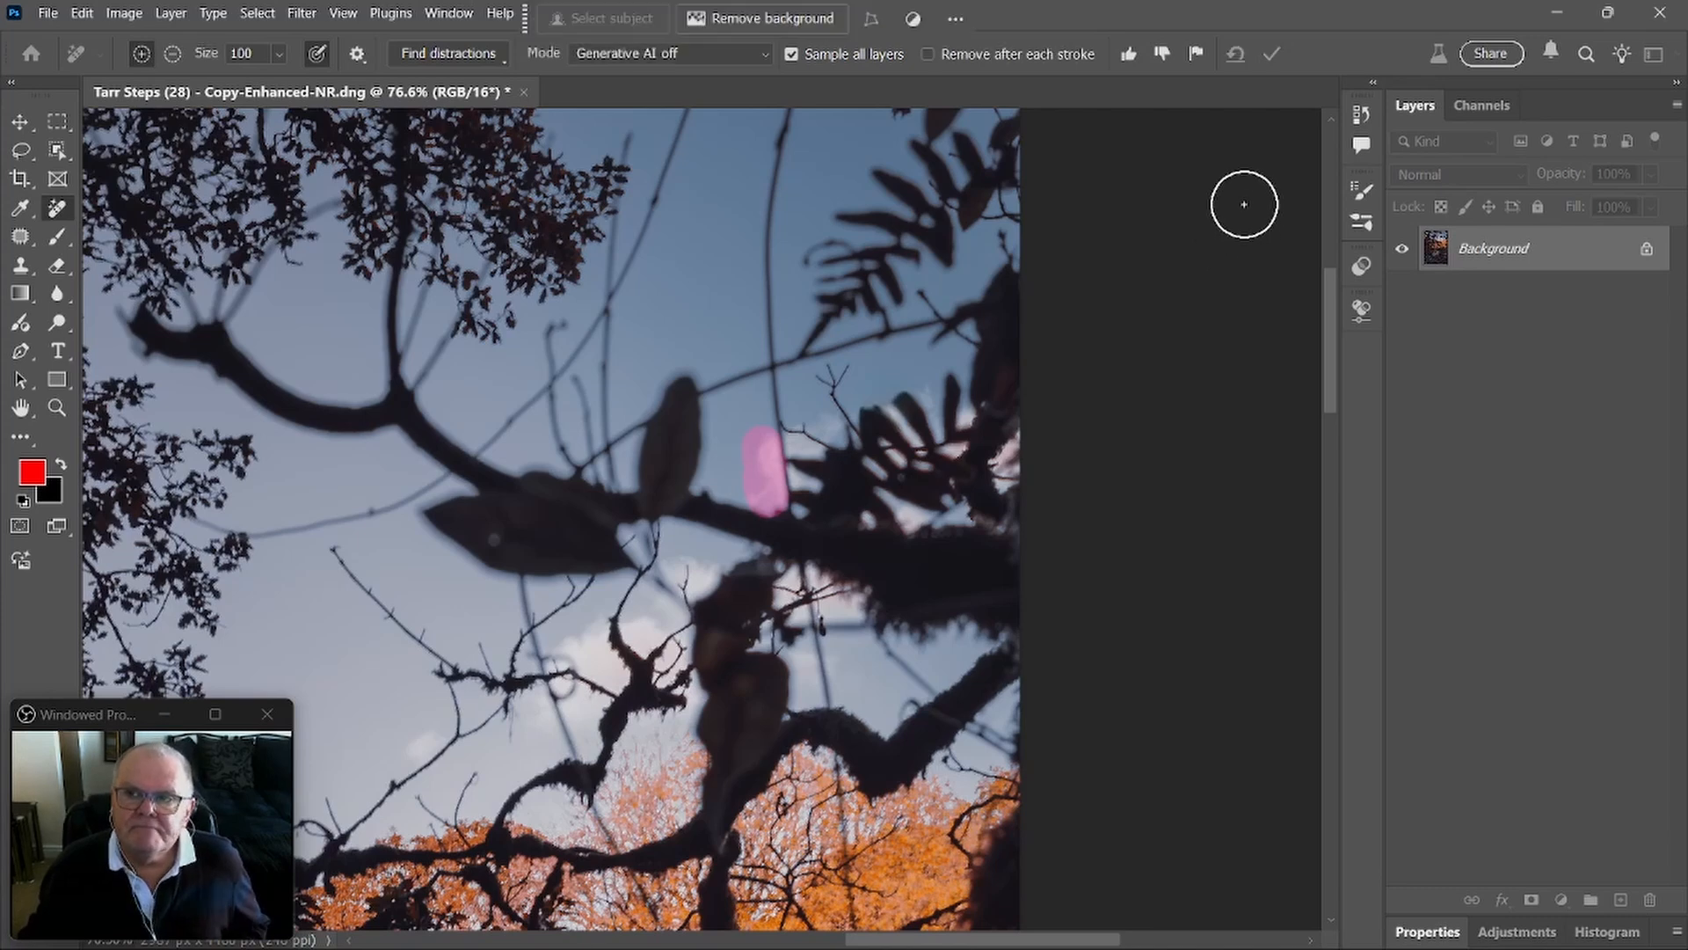
{"action": "left_click", "coordinate": [930, 53]}
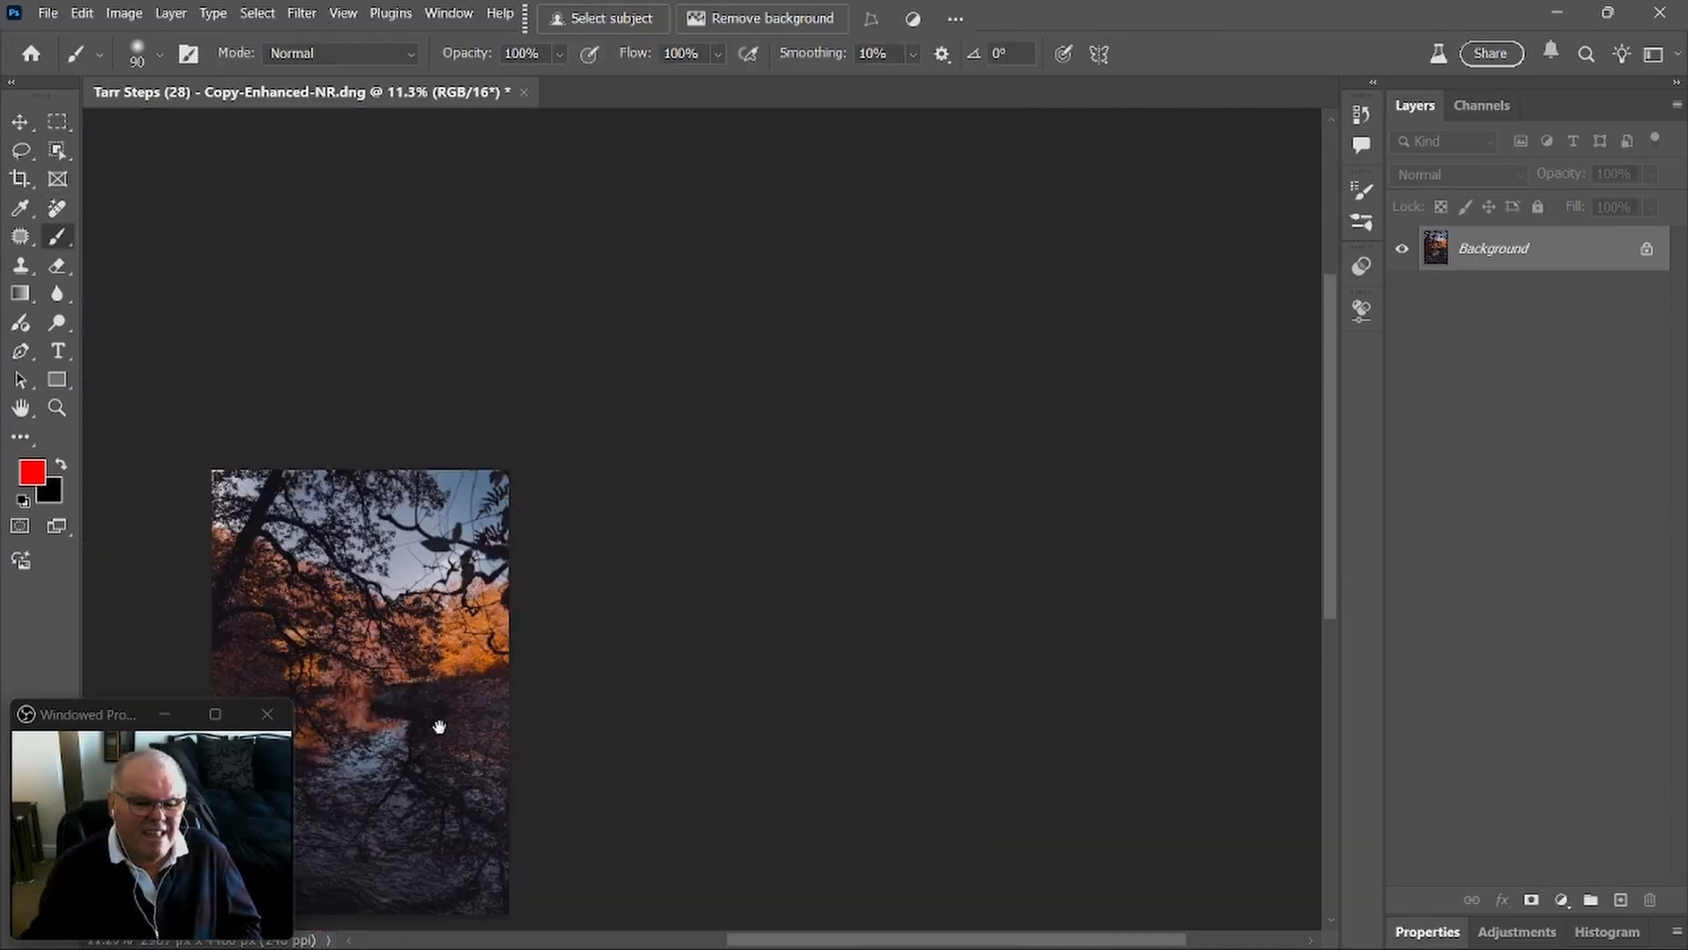
- Add a Curves adjustment layer, raise the midpoint of the RGB curve to brighten the photo, and invert the layer's mask to black
{"action": "left_click_drag", "start_coordinate": [413, 726], "coordinate": [769, 553]}
{"action": "scroll", "coordinate": [769, 553], "scroll_direction": "up", "scroll_amount": 5}
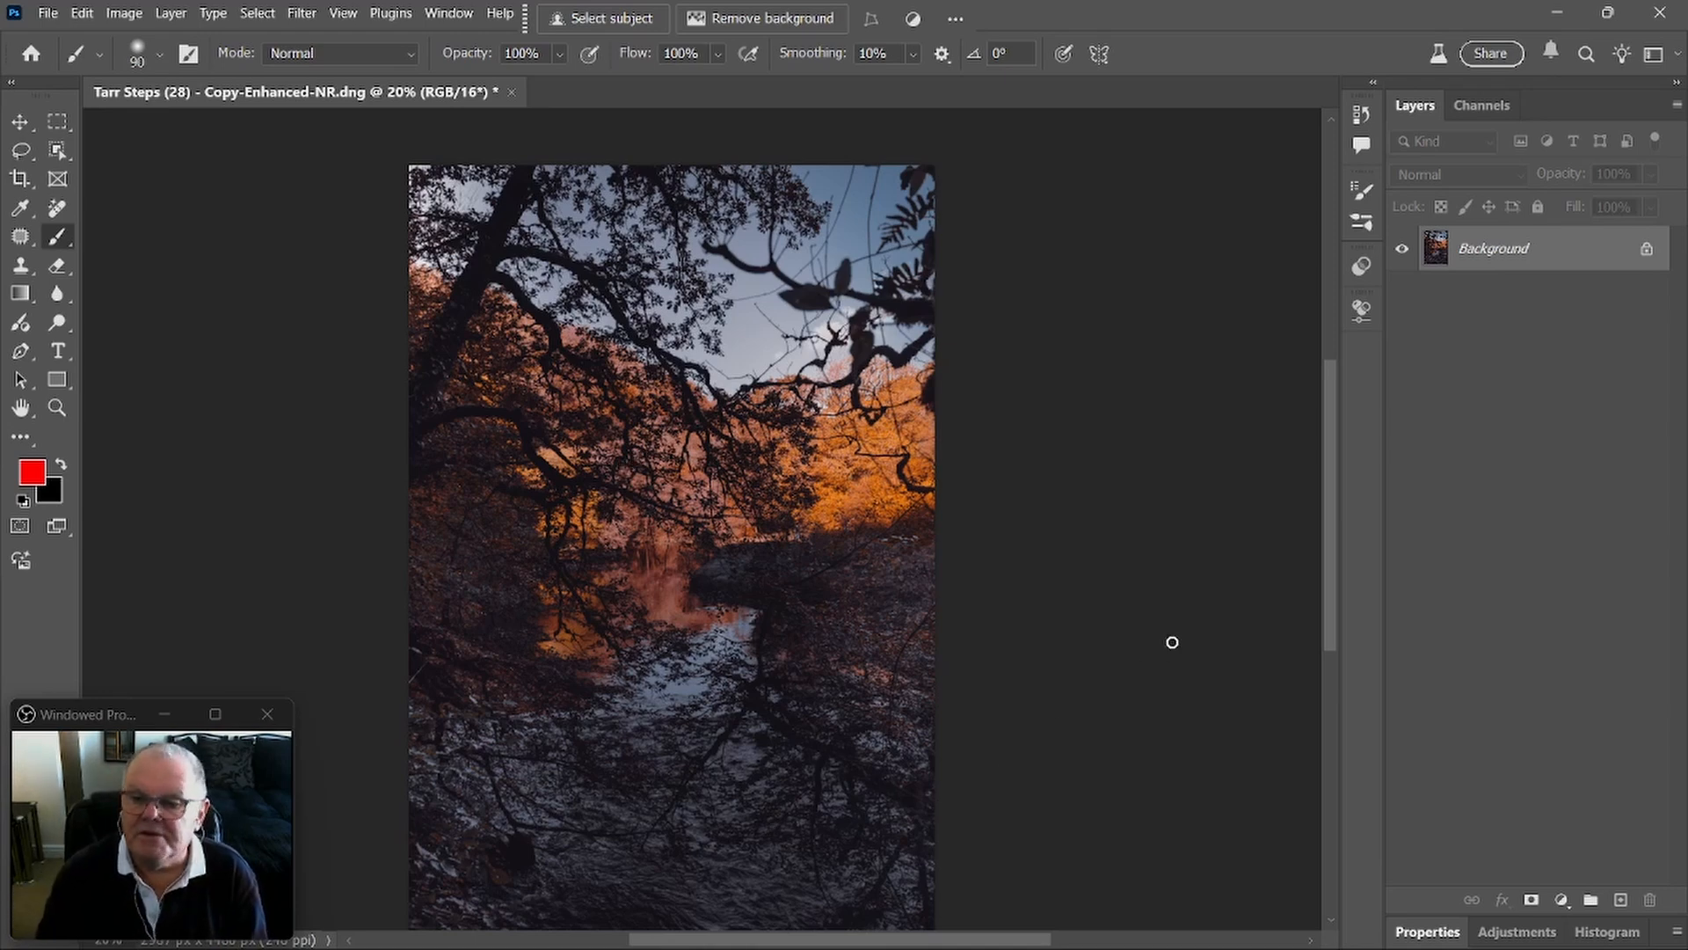
{"action": "scroll", "coordinate": [1118, 675], "scroll_direction": "down", "scroll_amount": 2}
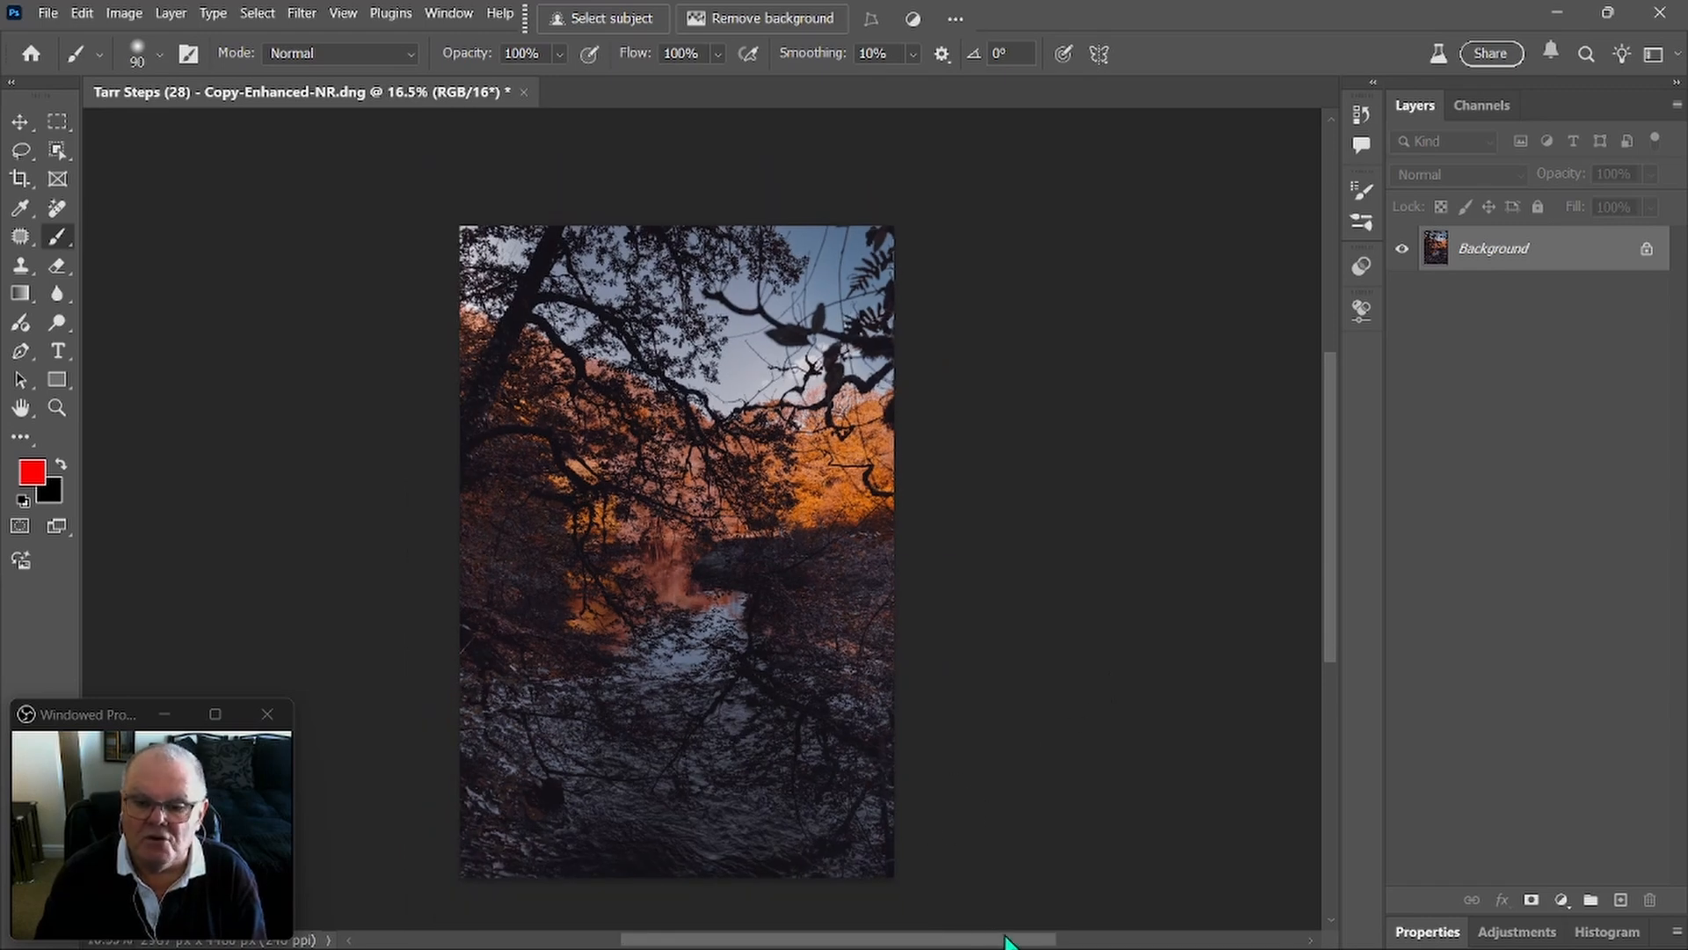
{"action": "mouse_move", "coordinate": [1009, 944]}
{"action": "left_mouse_down"}
{"action": "mouse_move", "coordinate": [958, 944]}
{"action": "mouse_move", "coordinate": [989, 943]}
{"action": "left_mouse_up"}
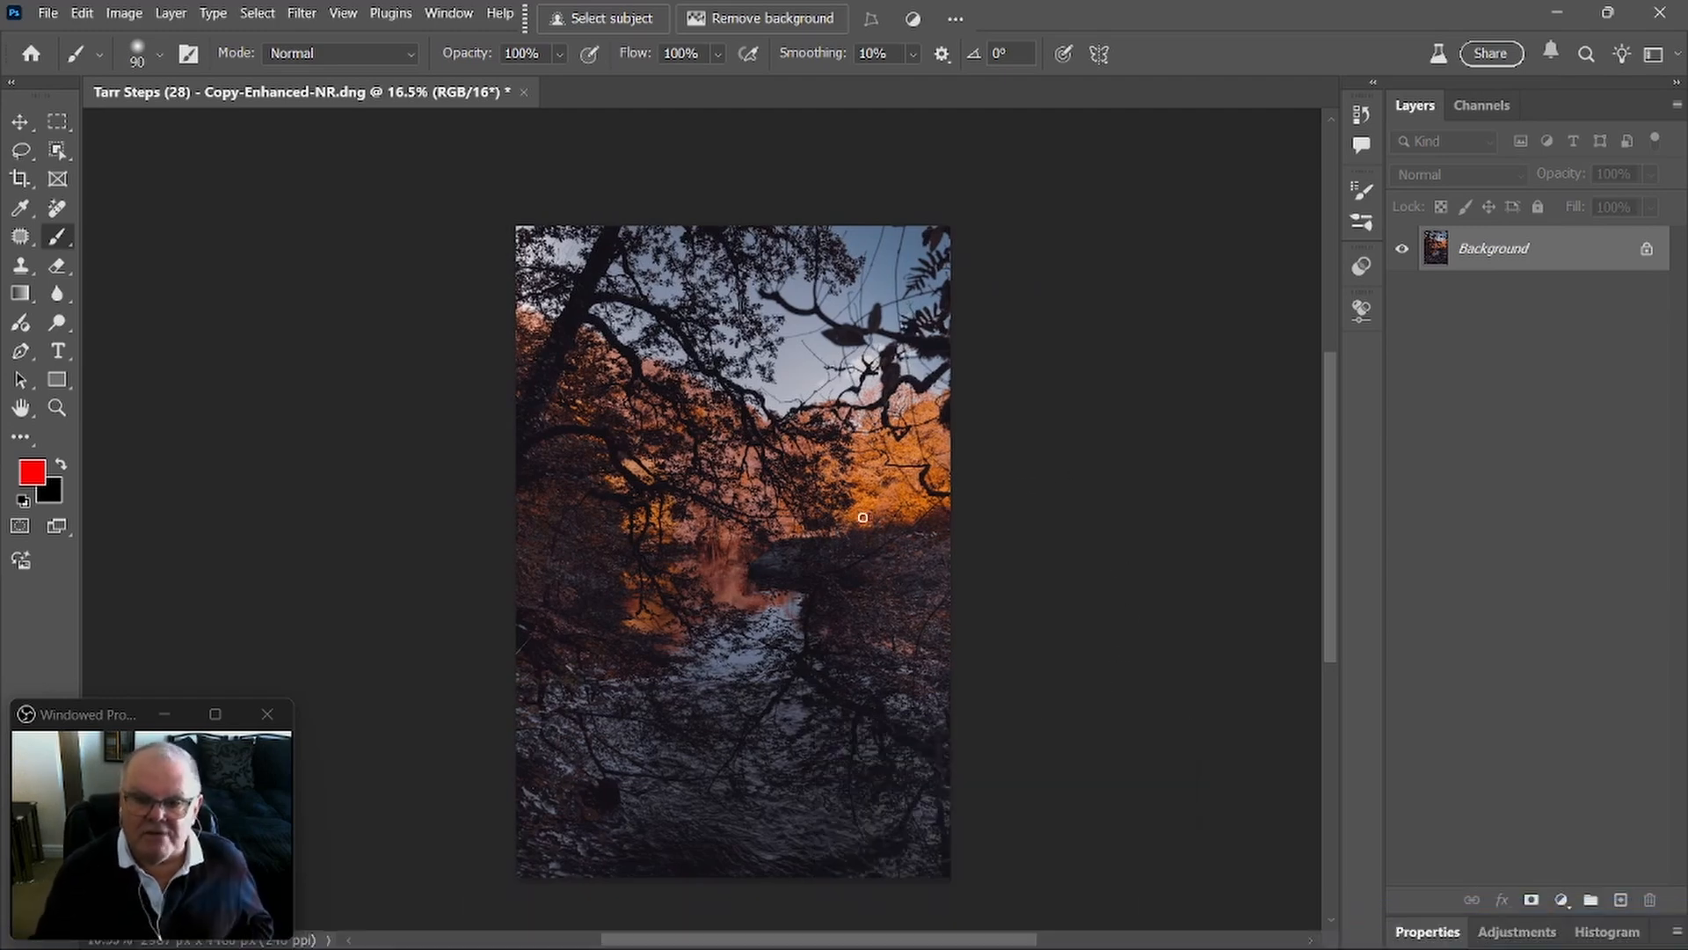
{"action": "left_click", "coordinate": [1427, 932]}
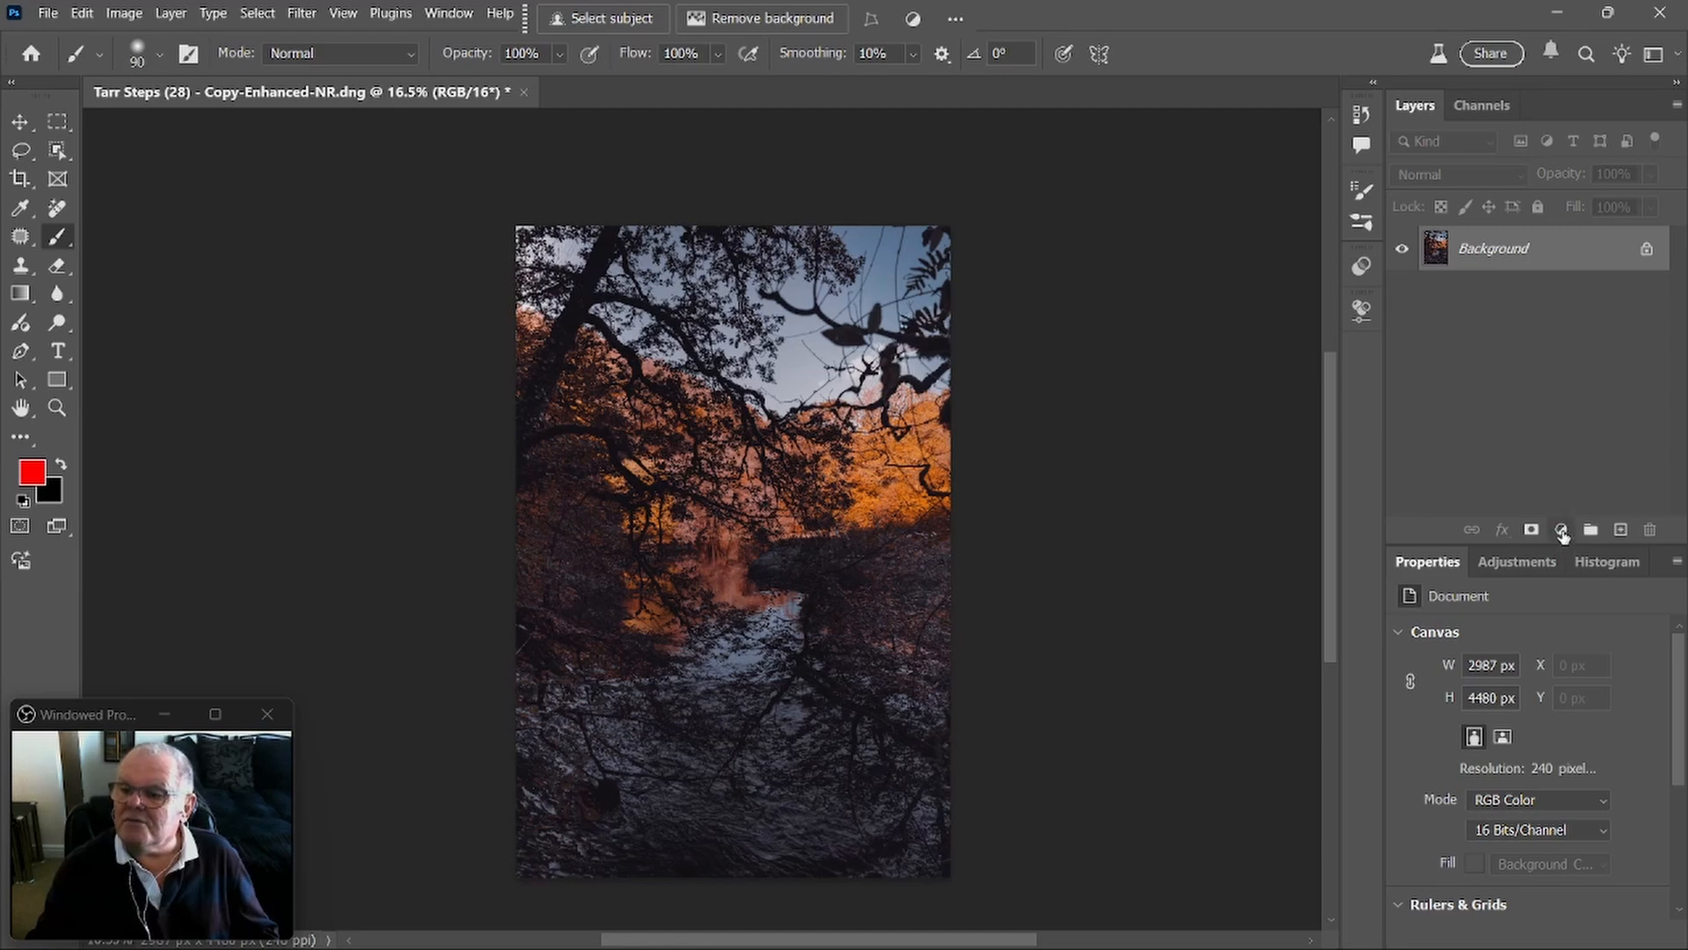
{"action": "left_click", "coordinate": [1563, 531]}
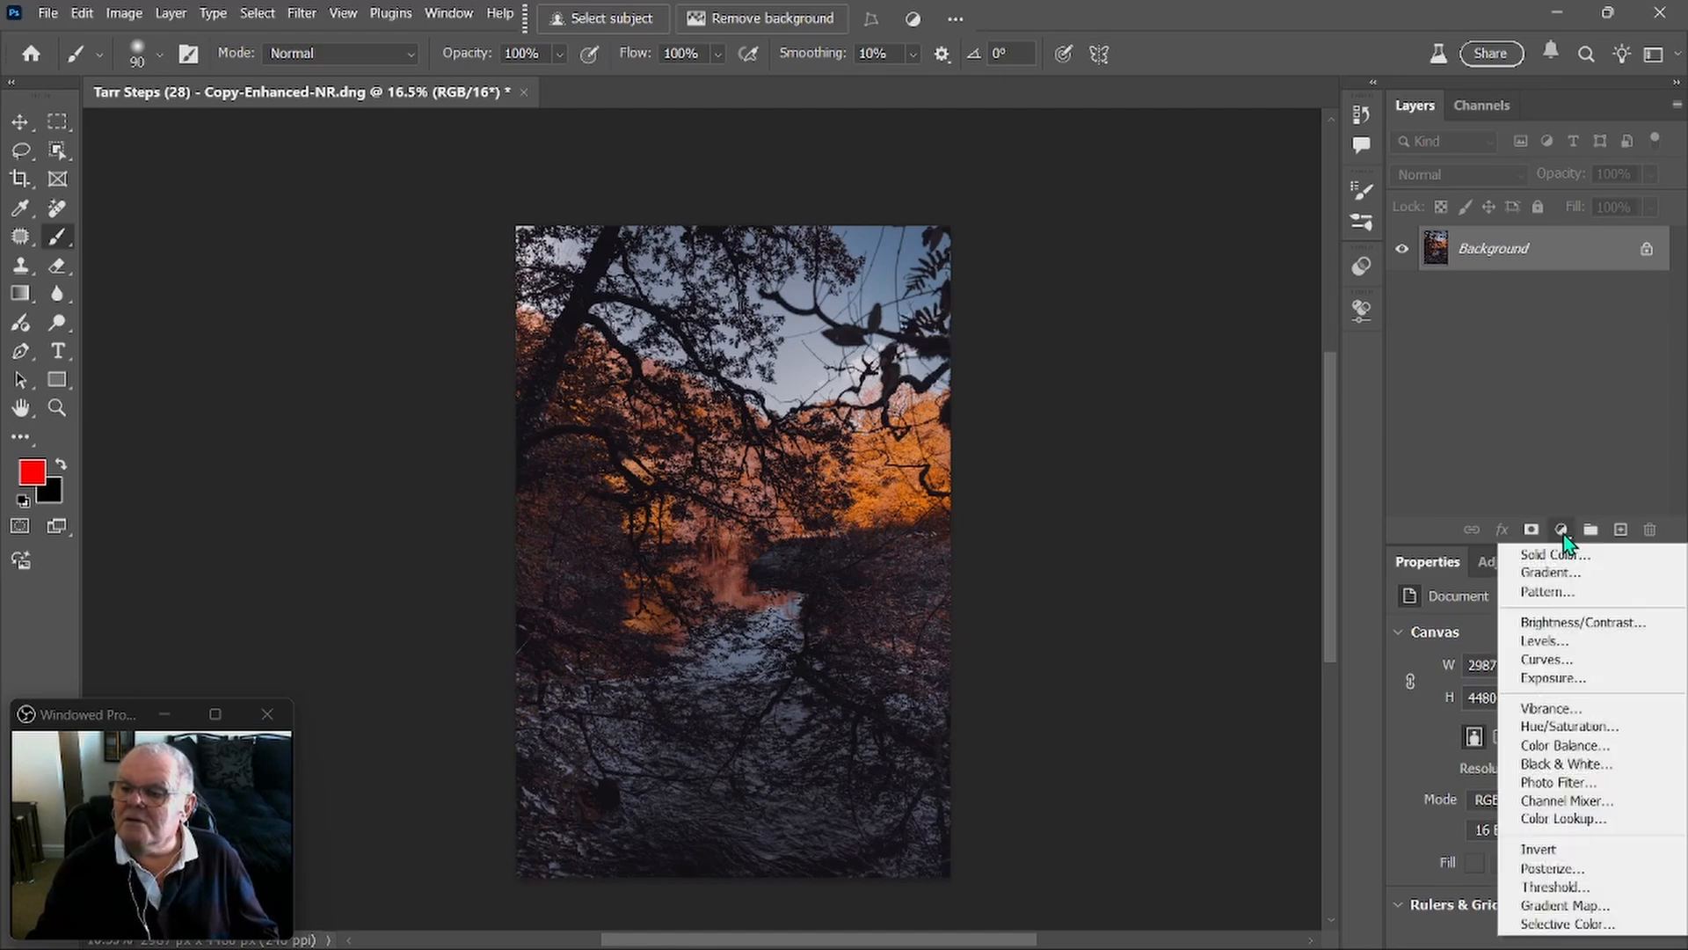
{"action": "left_click", "coordinate": [1549, 661]}
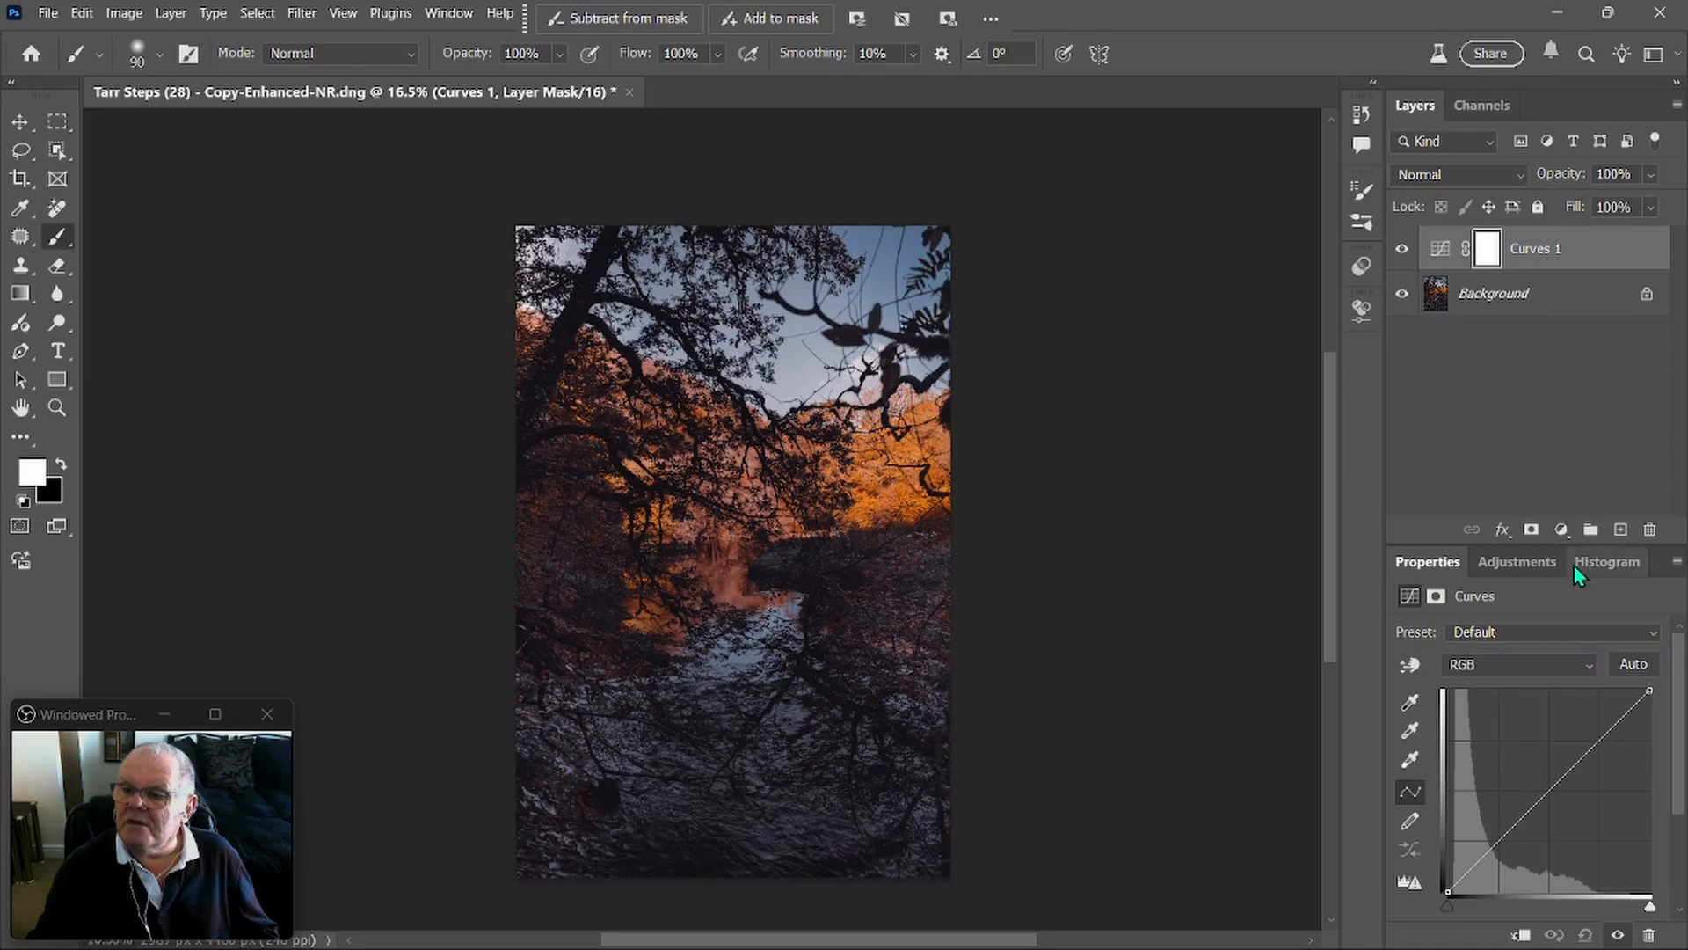
{"action": "left_click_drag", "start_coordinate": [1550, 791], "coordinate": [1550, 752]}
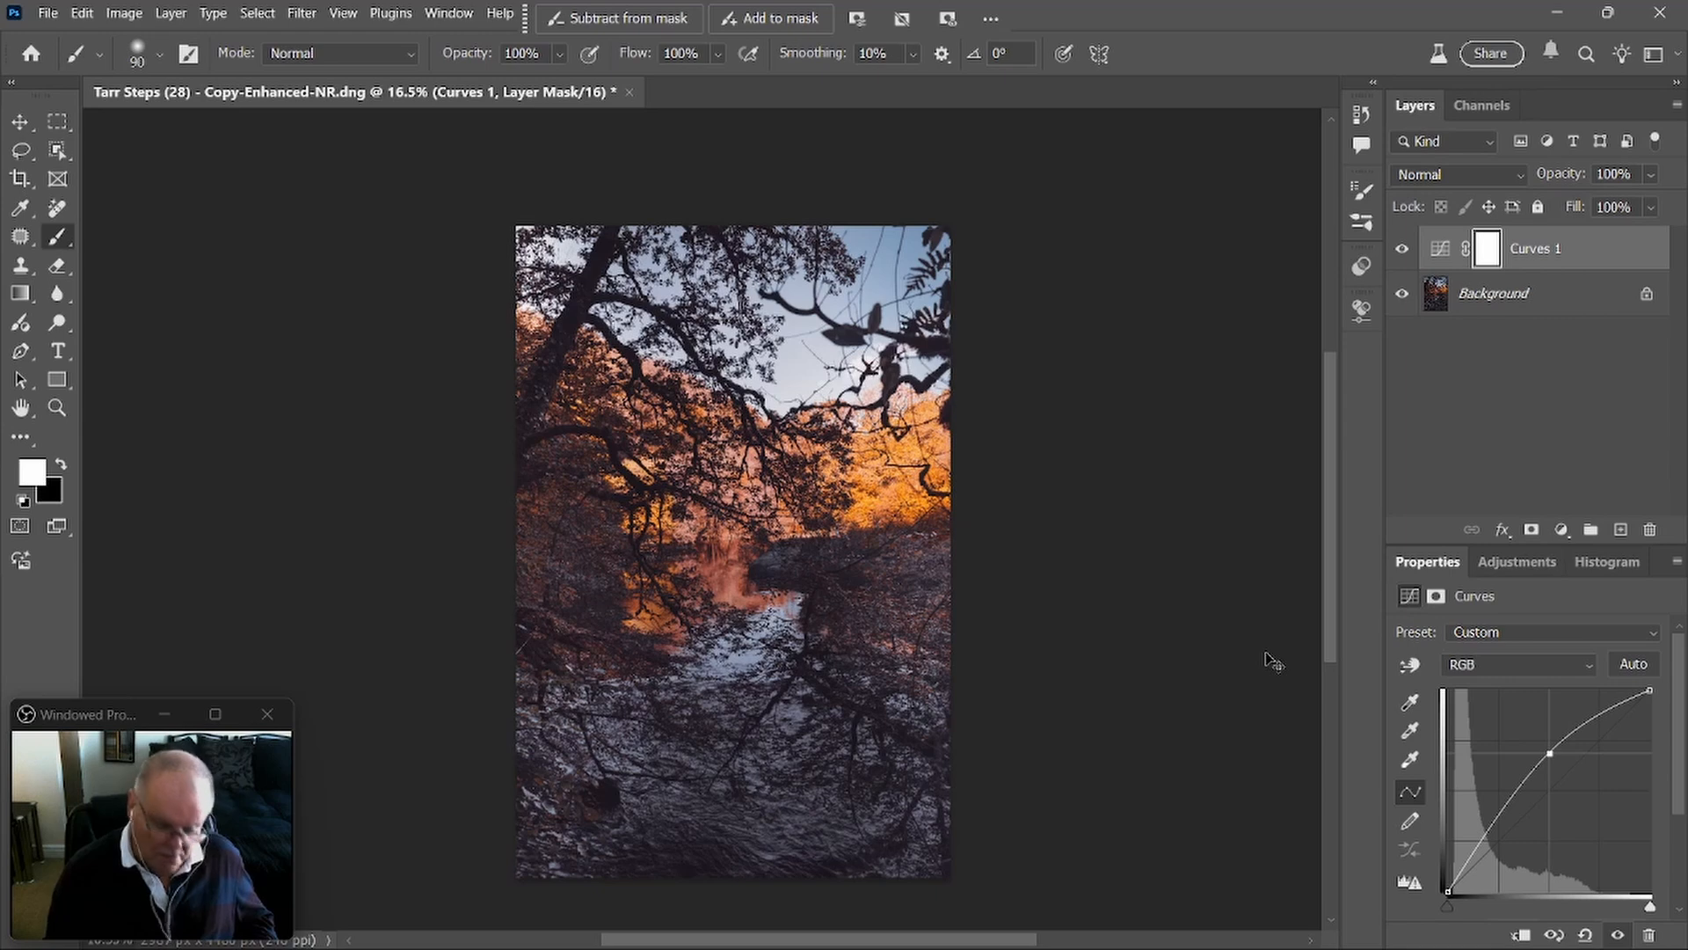
{"action": "key", "text": "ctrl+i"}
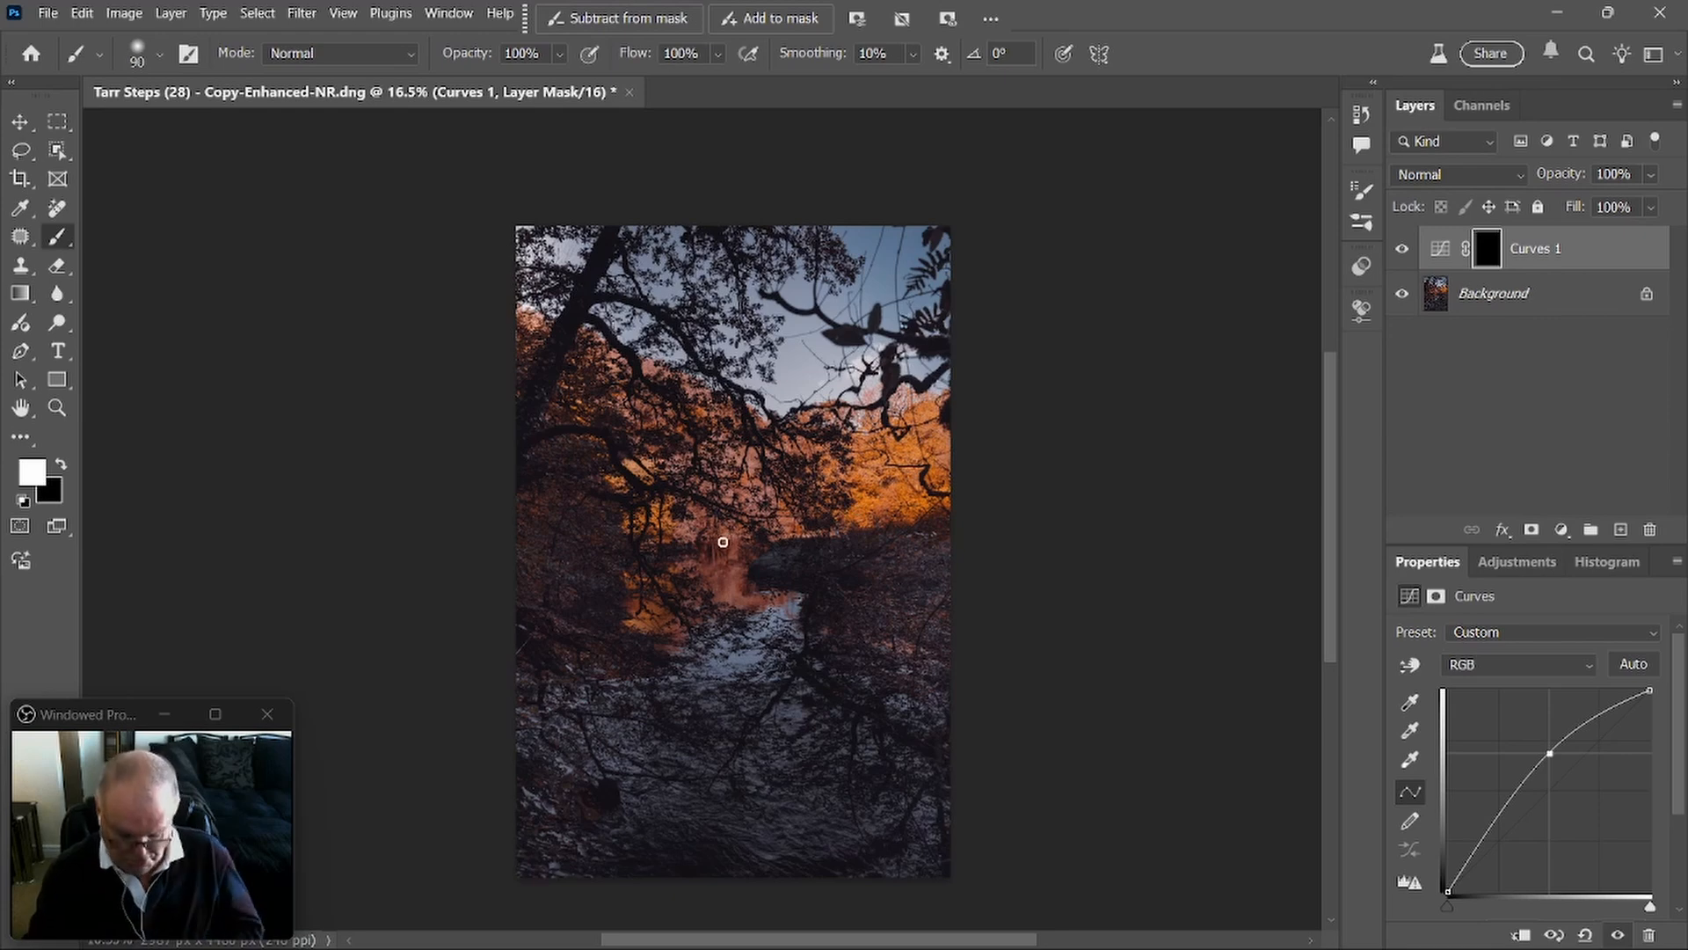
- Paint white on the Curves mask with a size 150 brush over the orange foliage on the far bank and its glowing patches left of the river
{"action": "key", "text": "bracketright"}
{"action": "key", "text": "bracketright"}
{"action": "key", "text": "bracketright"}
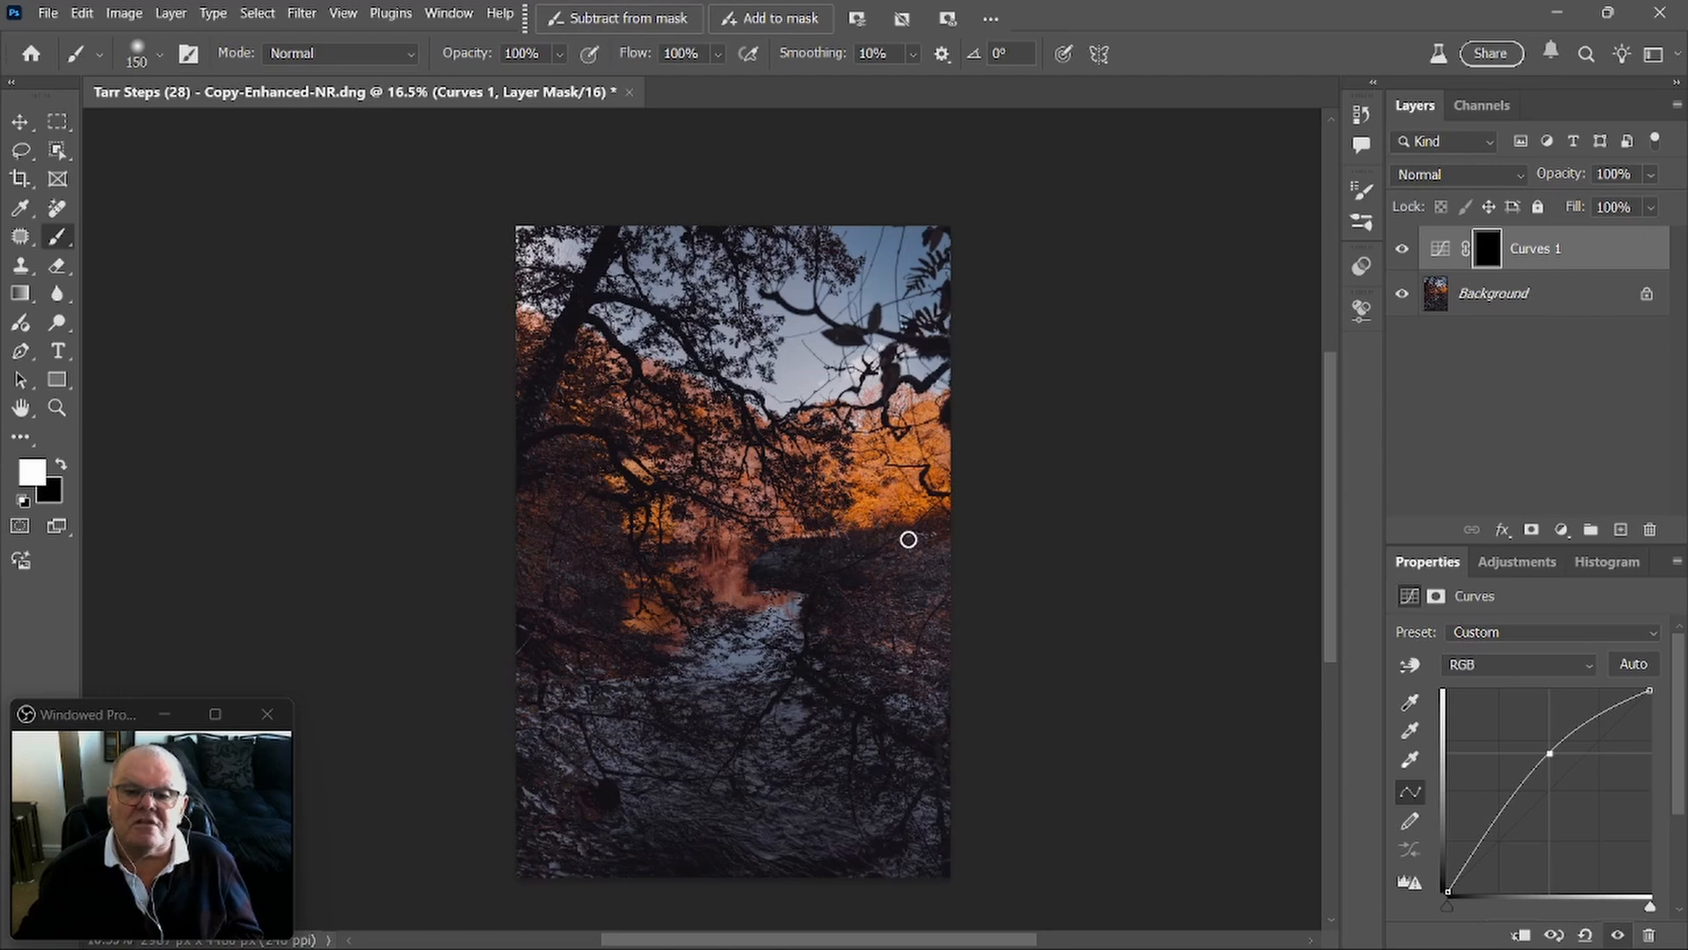
{"action": "mouse_move", "coordinate": [822, 465]}
{"action": "left_mouse_down"}
{"action": "mouse_move", "coordinate": [889, 479]}
{"action": "mouse_move", "coordinate": [881, 511]}
{"action": "left_mouse_up"}
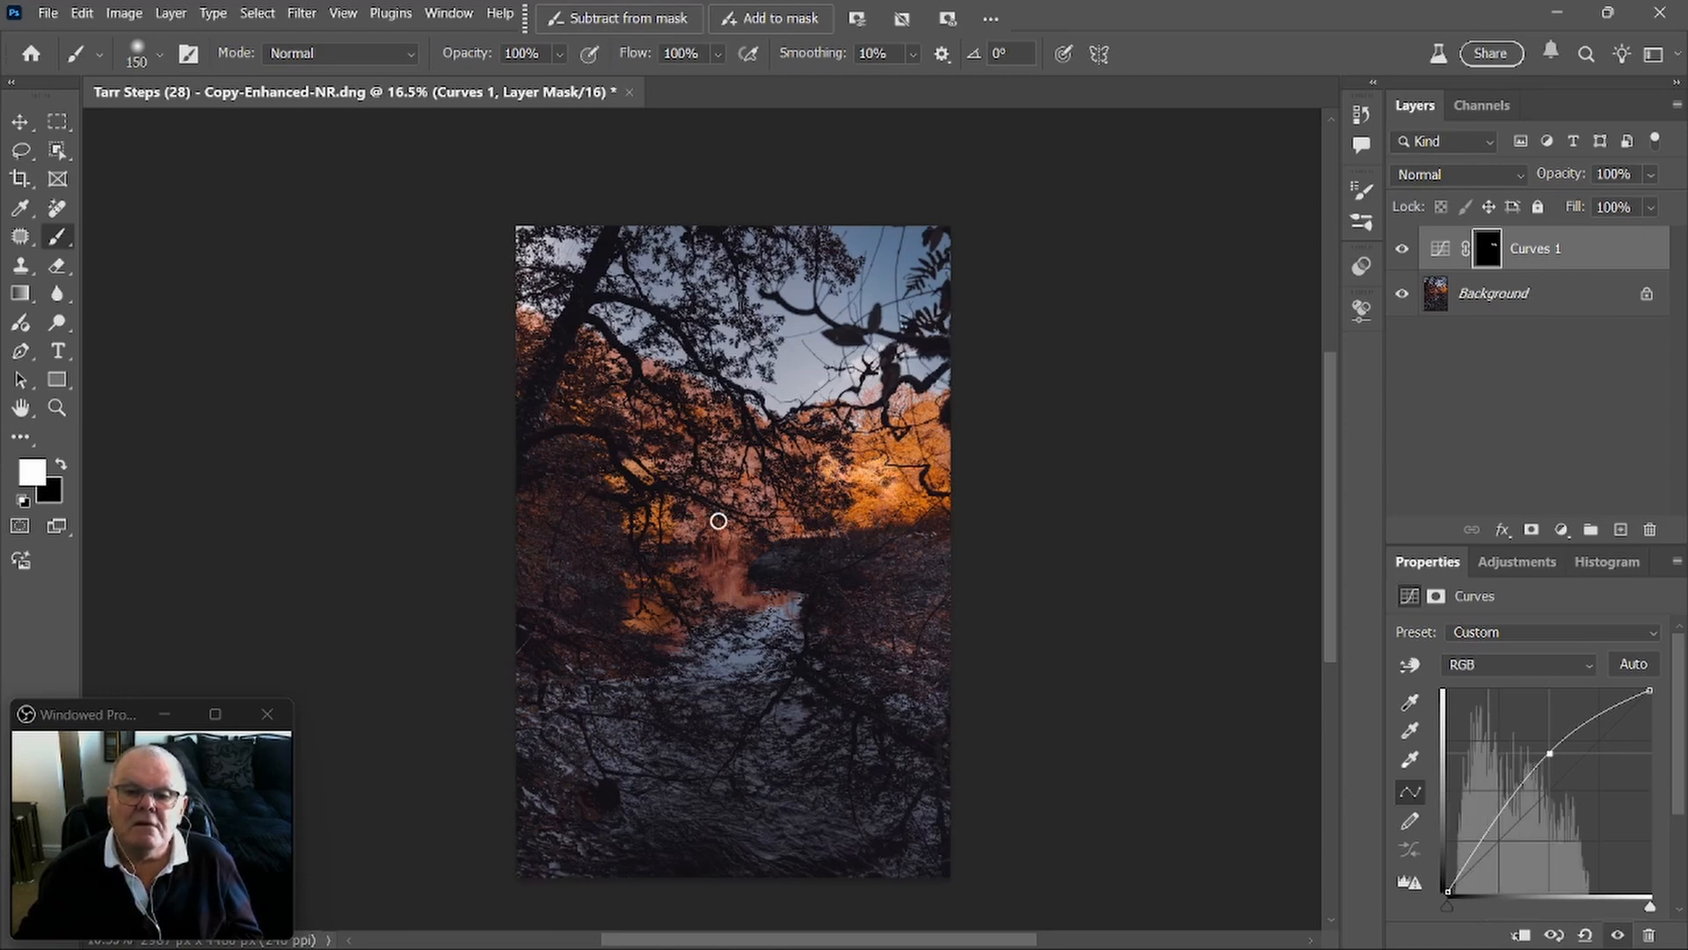
{"action": "mouse_move", "coordinate": [682, 529]}
{"action": "left_mouse_down"}
{"action": "mouse_move", "coordinate": [633, 519]}
{"action": "mouse_move", "coordinate": [623, 538]}
{"action": "left_mouse_up"}
{"action": "mouse_move", "coordinate": [638, 639]}
{"action": "left_mouse_down"}
{"action": "mouse_move", "coordinate": [630, 595]}
{"action": "mouse_move", "coordinate": [630, 615]}
{"action": "mouse_move", "coordinate": [651, 601]}
{"action": "left_mouse_up"}
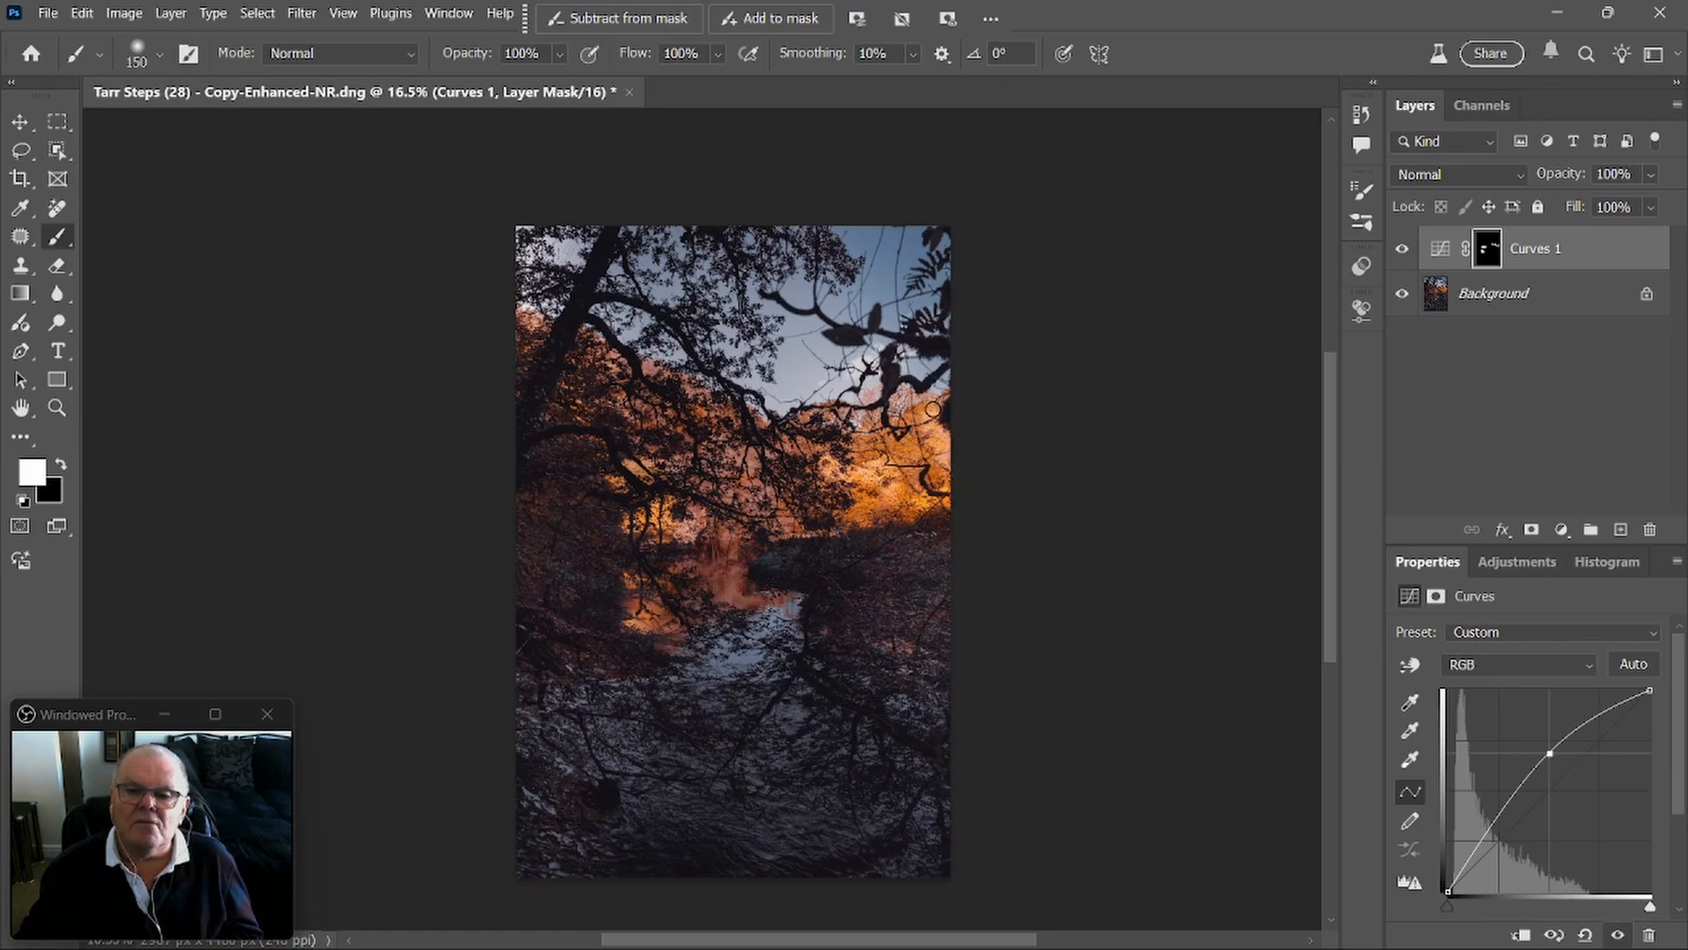
- Paint white on the Curves mask over the orange foliage at the photo's right edge and the dark bank areas on both sides of the river
{"action": "mouse_move", "coordinate": [942, 405]}
{"action": "left_mouse_down"}
{"action": "mouse_move", "coordinate": [919, 424]}
{"action": "mouse_move", "coordinate": [935, 456]}
{"action": "left_mouse_up"}
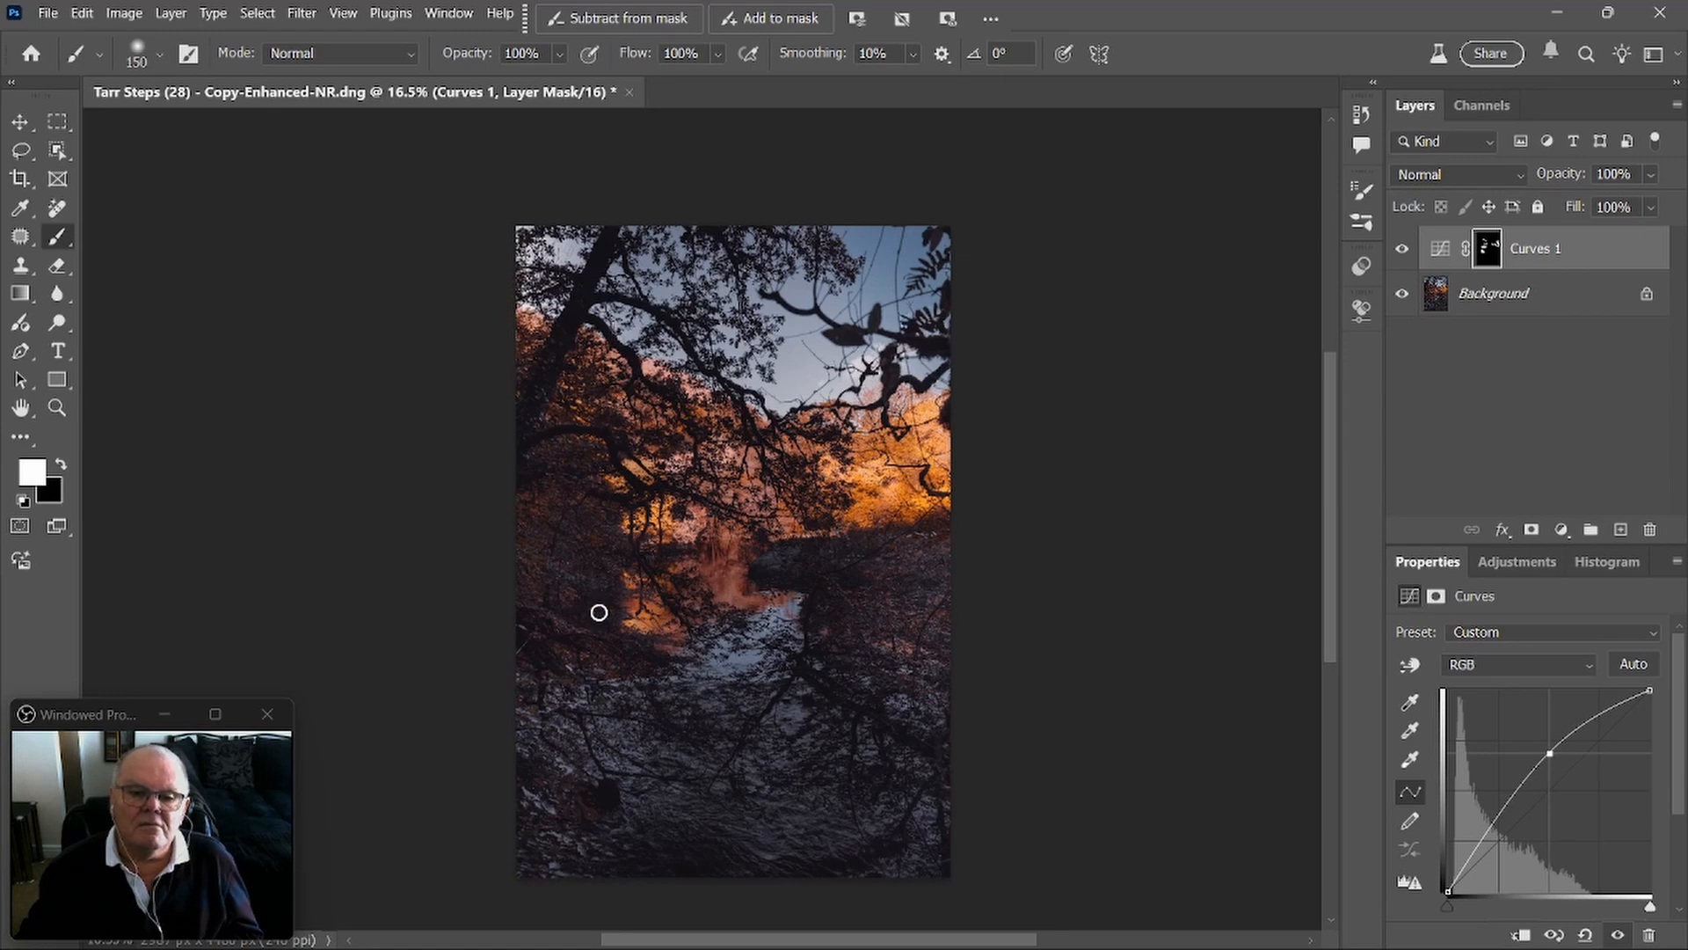
{"action": "mouse_move", "coordinate": [529, 545]}
{"action": "left_mouse_down"}
{"action": "mouse_move", "coordinate": [522, 579]}
{"action": "mouse_move", "coordinate": [542, 602]}
{"action": "mouse_move", "coordinate": [554, 502]}
{"action": "mouse_move", "coordinate": [547, 529]}
{"action": "mouse_move", "coordinate": [579, 538]}
{"action": "mouse_move", "coordinate": [590, 516]}
{"action": "mouse_move", "coordinate": [548, 506]}
{"action": "mouse_move", "coordinate": [587, 555]}
{"action": "mouse_move", "coordinate": [577, 647]}
{"action": "mouse_move", "coordinate": [541, 597]}
{"action": "mouse_move", "coordinate": [596, 634]}
{"action": "left_mouse_up"}
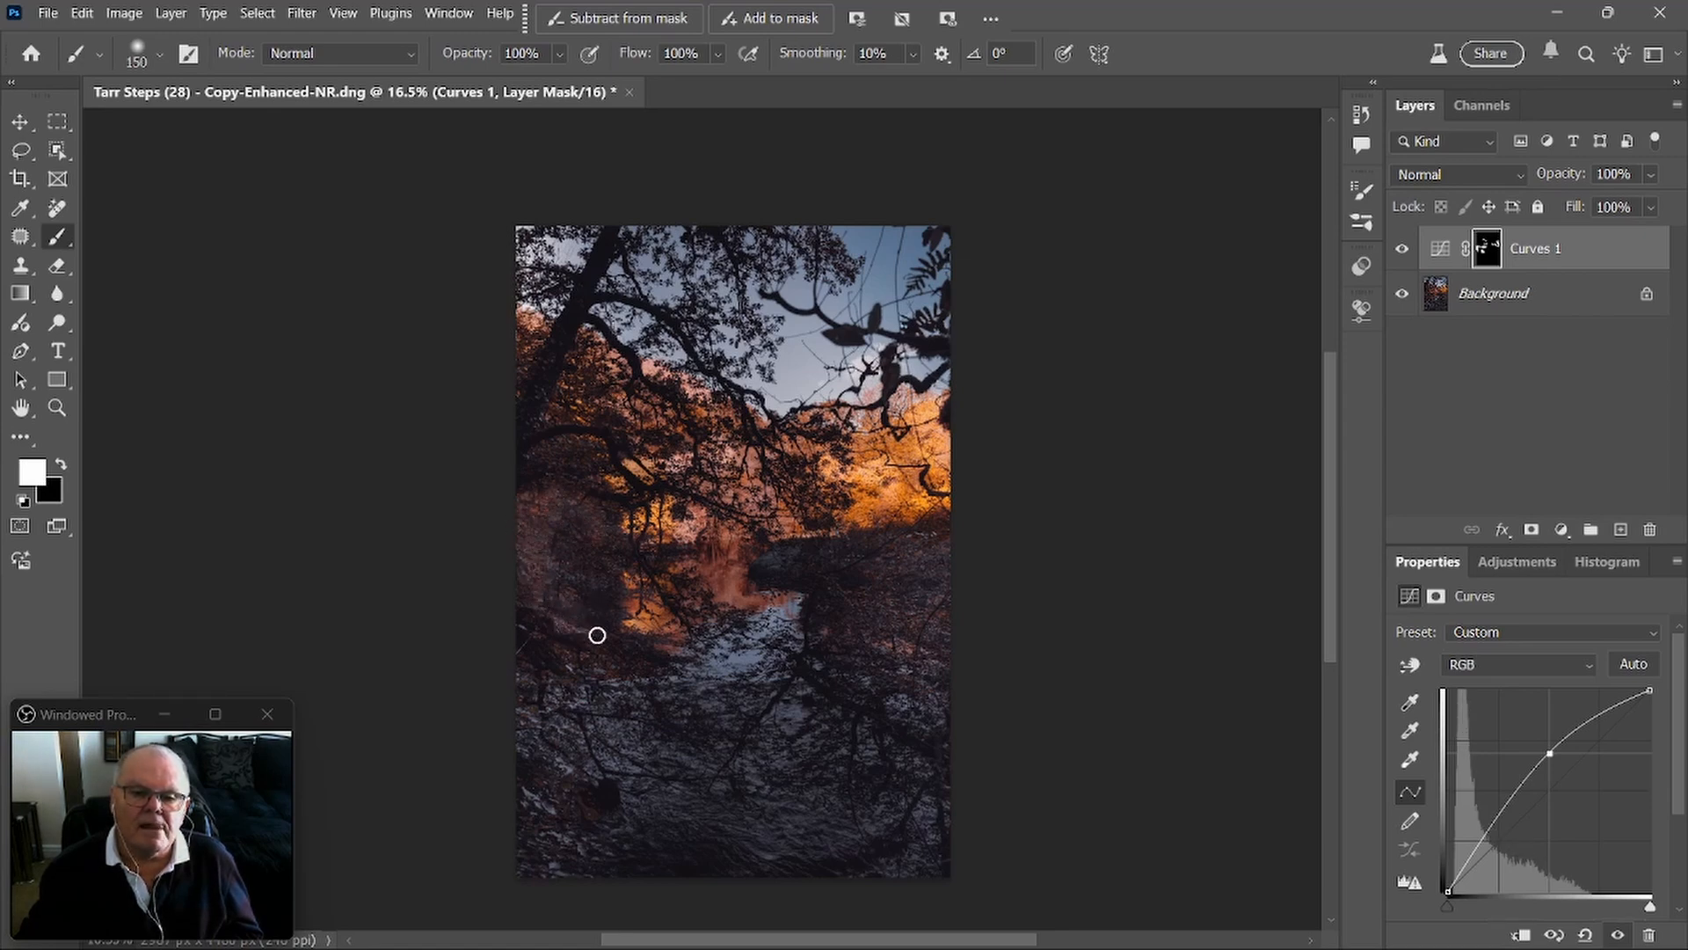
{"action": "mouse_move", "coordinate": [932, 644]}
{"action": "left_mouse_down"}
{"action": "mouse_move", "coordinate": [850, 631]}
{"action": "mouse_move", "coordinate": [934, 635]}
{"action": "mouse_move", "coordinate": [931, 586]}
{"action": "mouse_move", "coordinate": [902, 597]}
{"action": "mouse_move", "coordinate": [890, 569]}
{"action": "mouse_move", "coordinate": [941, 544]}
{"action": "mouse_move", "coordinate": [922, 576]}
{"action": "mouse_move", "coordinate": [944, 544]}
{"action": "mouse_move", "coordinate": [907, 560]}
{"action": "mouse_move", "coordinate": [898, 591]}
{"action": "mouse_move", "coordinate": [929, 629]}
{"action": "mouse_move", "coordinate": [869, 642]}
{"action": "mouse_move", "coordinate": [938, 652]}
{"action": "left_mouse_up"}
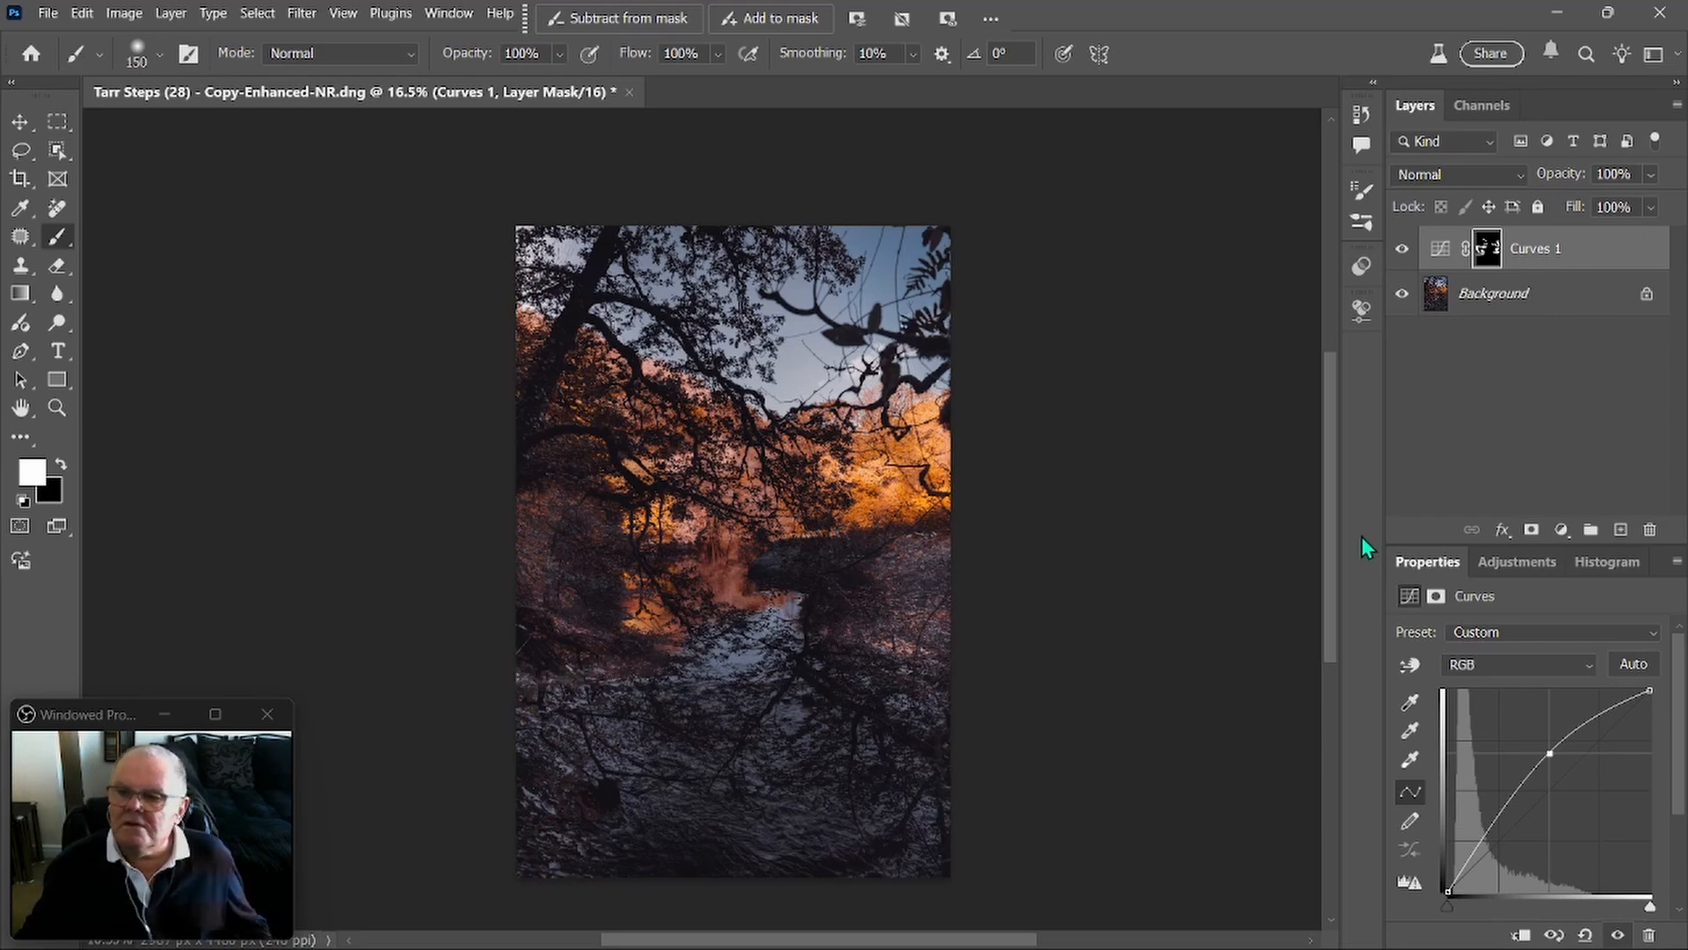
- Lower the opacity of the Curves 1 layer to soften the painted brightening
{"action": "left_click", "coordinate": [1651, 206]}
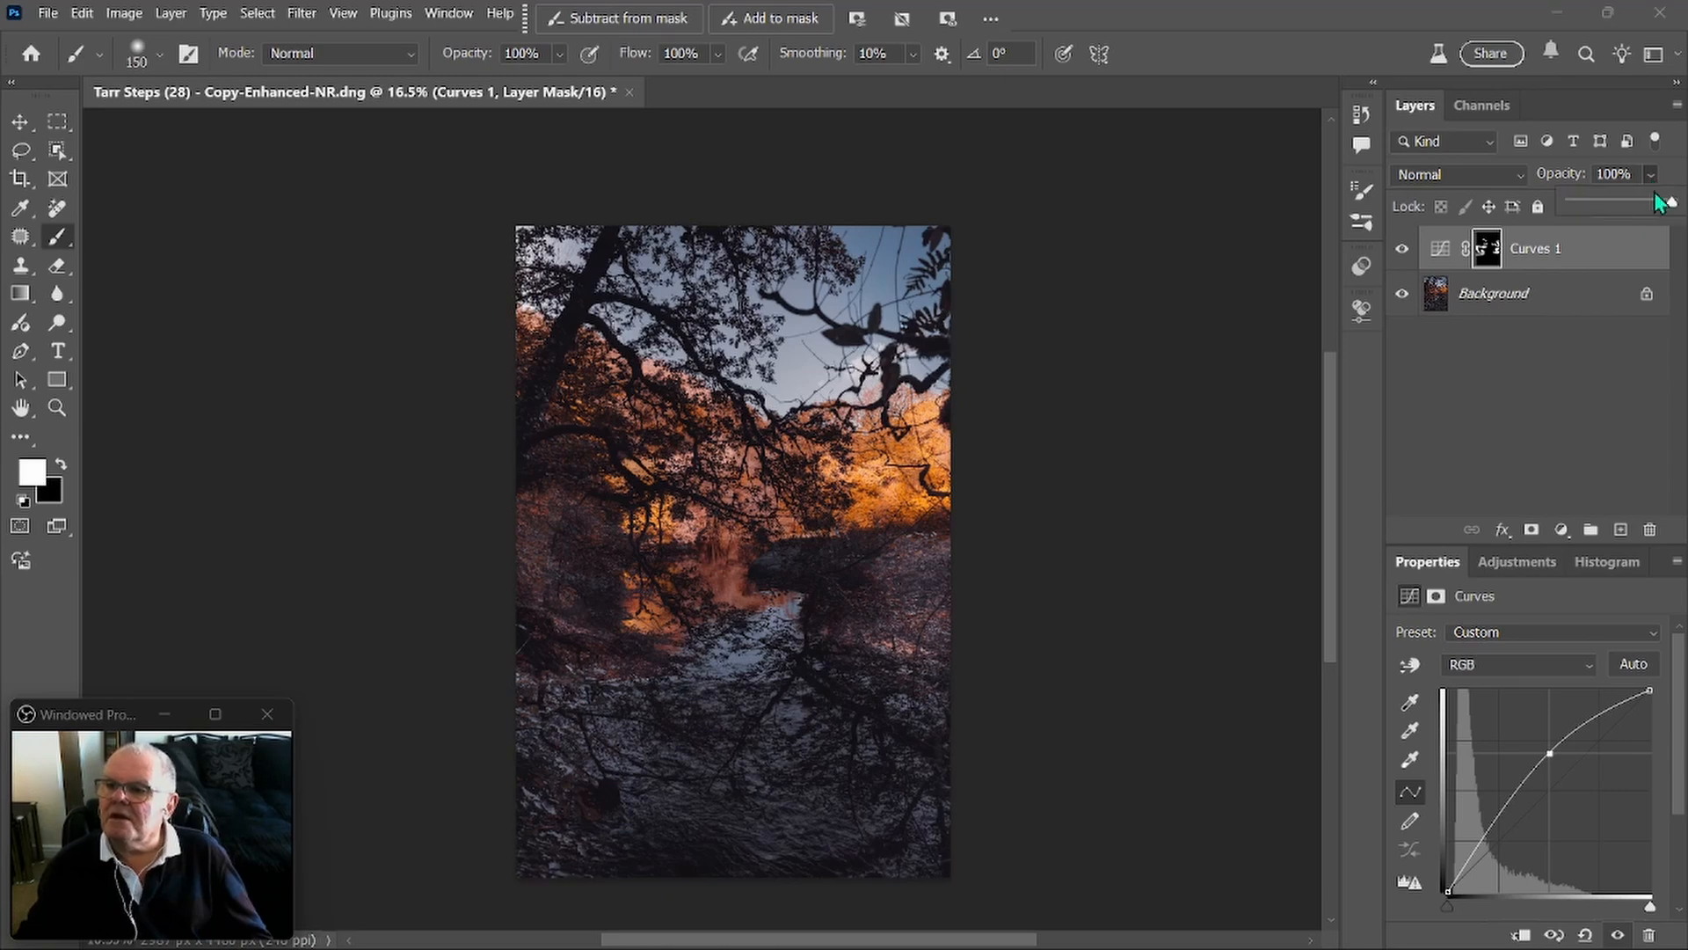
{"action": "left_click_drag", "start_coordinate": [1670, 203], "coordinate": [1595, 203]}
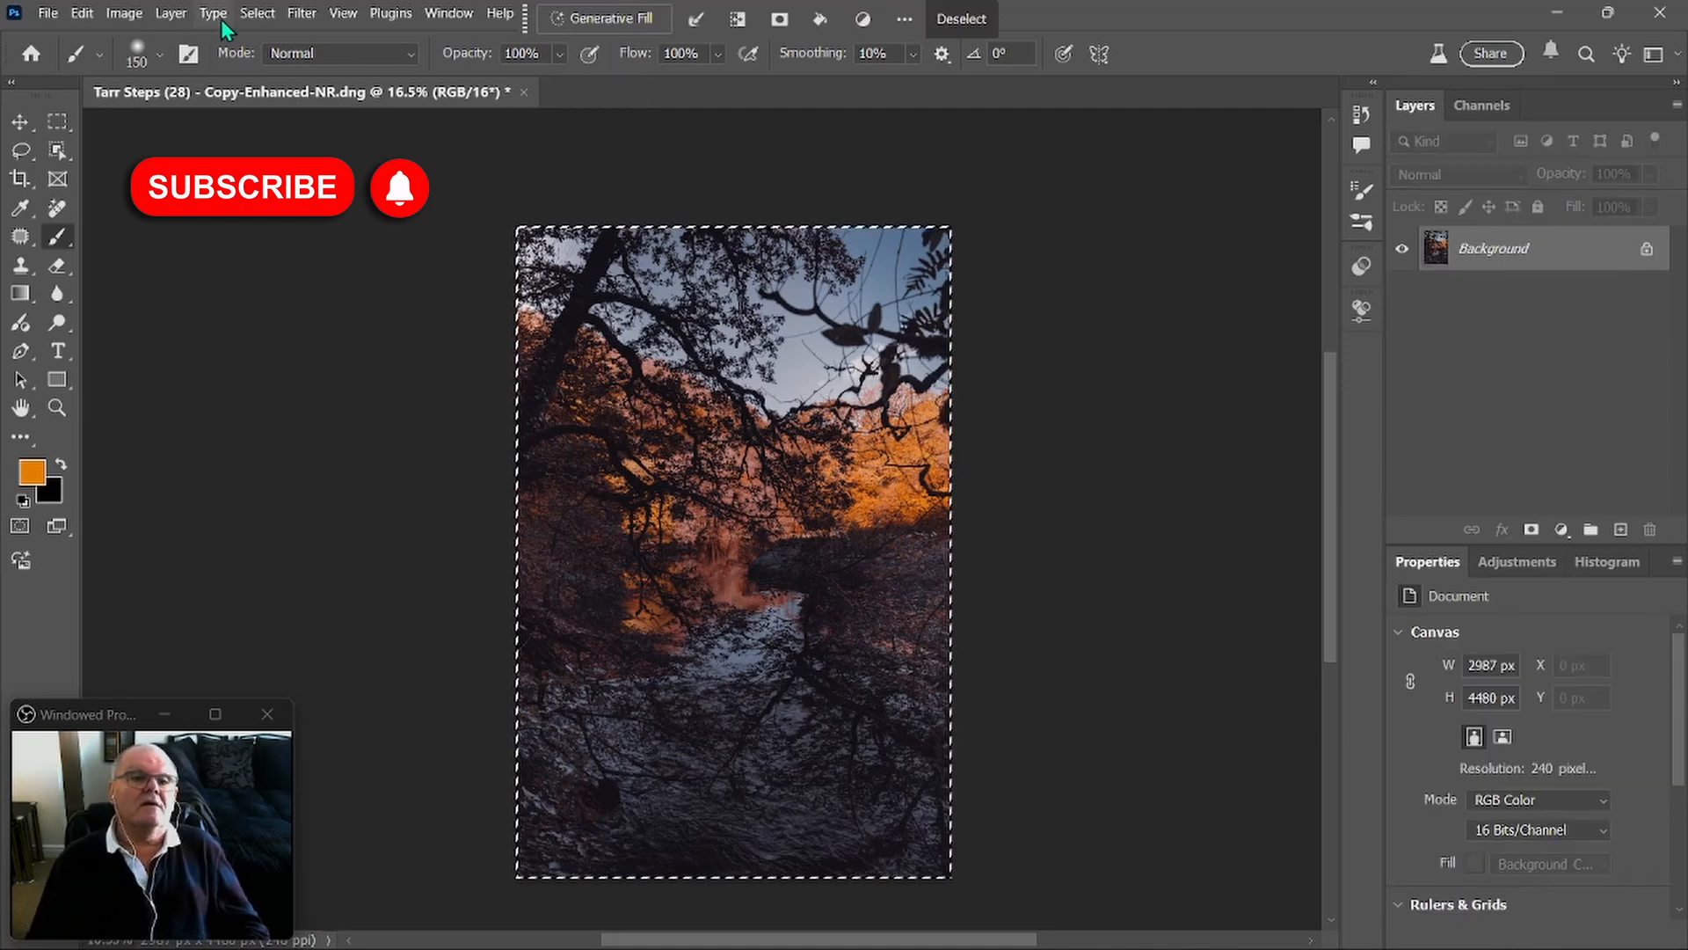
- Try a 20 px inside stroke around the whole canvas in the reddish brown 6b5041 sampled from the photo's glowing river area, and deselect
{"action": "left_click", "coordinate": [257, 13]}
{"action": "left_click", "coordinate": [283, 40]}
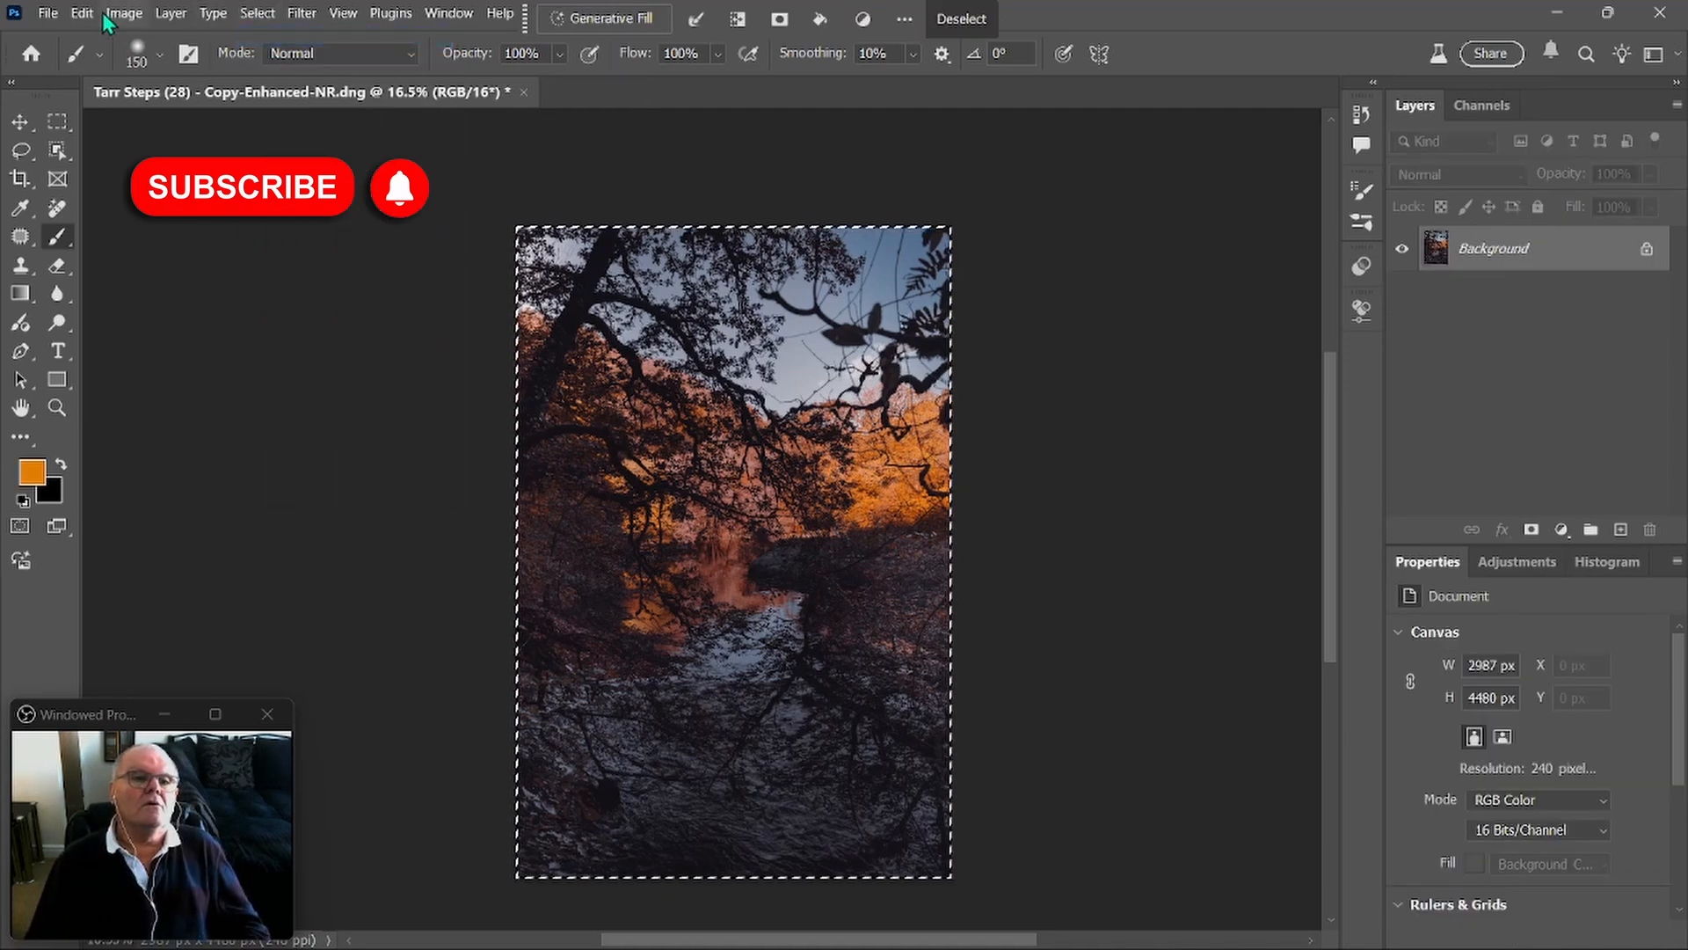
{"action": "left_click", "coordinate": [81, 13]}
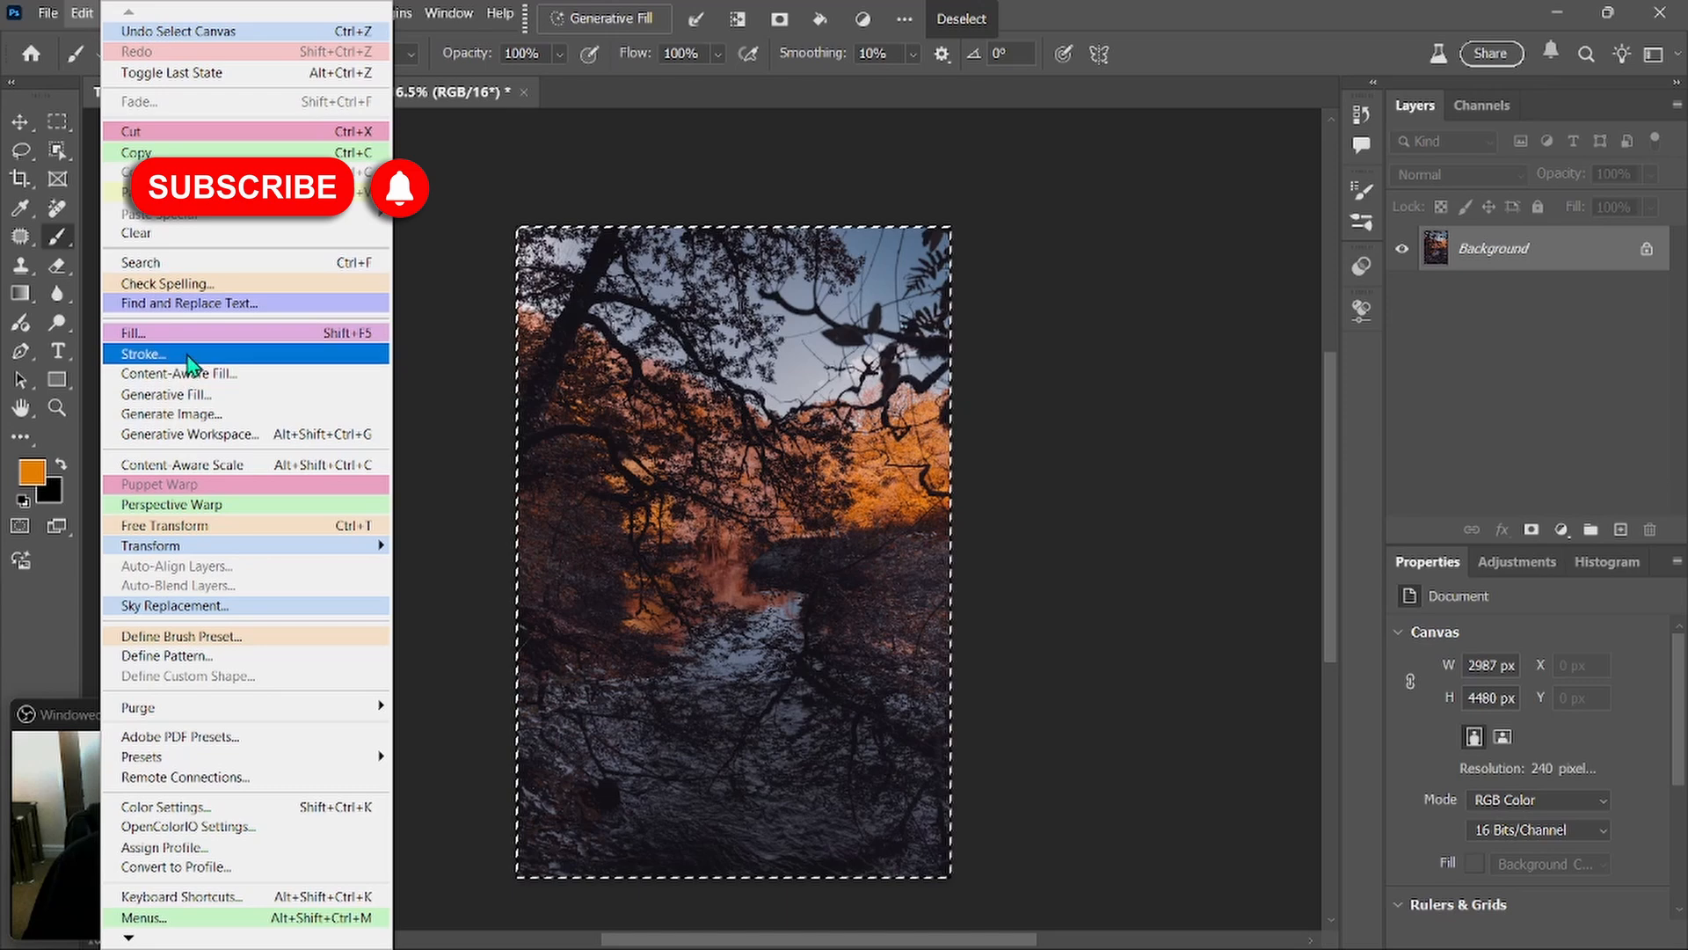
{"action": "left_click", "coordinate": [187, 353]}
{"action": "left_click", "coordinate": [1235, 257]}
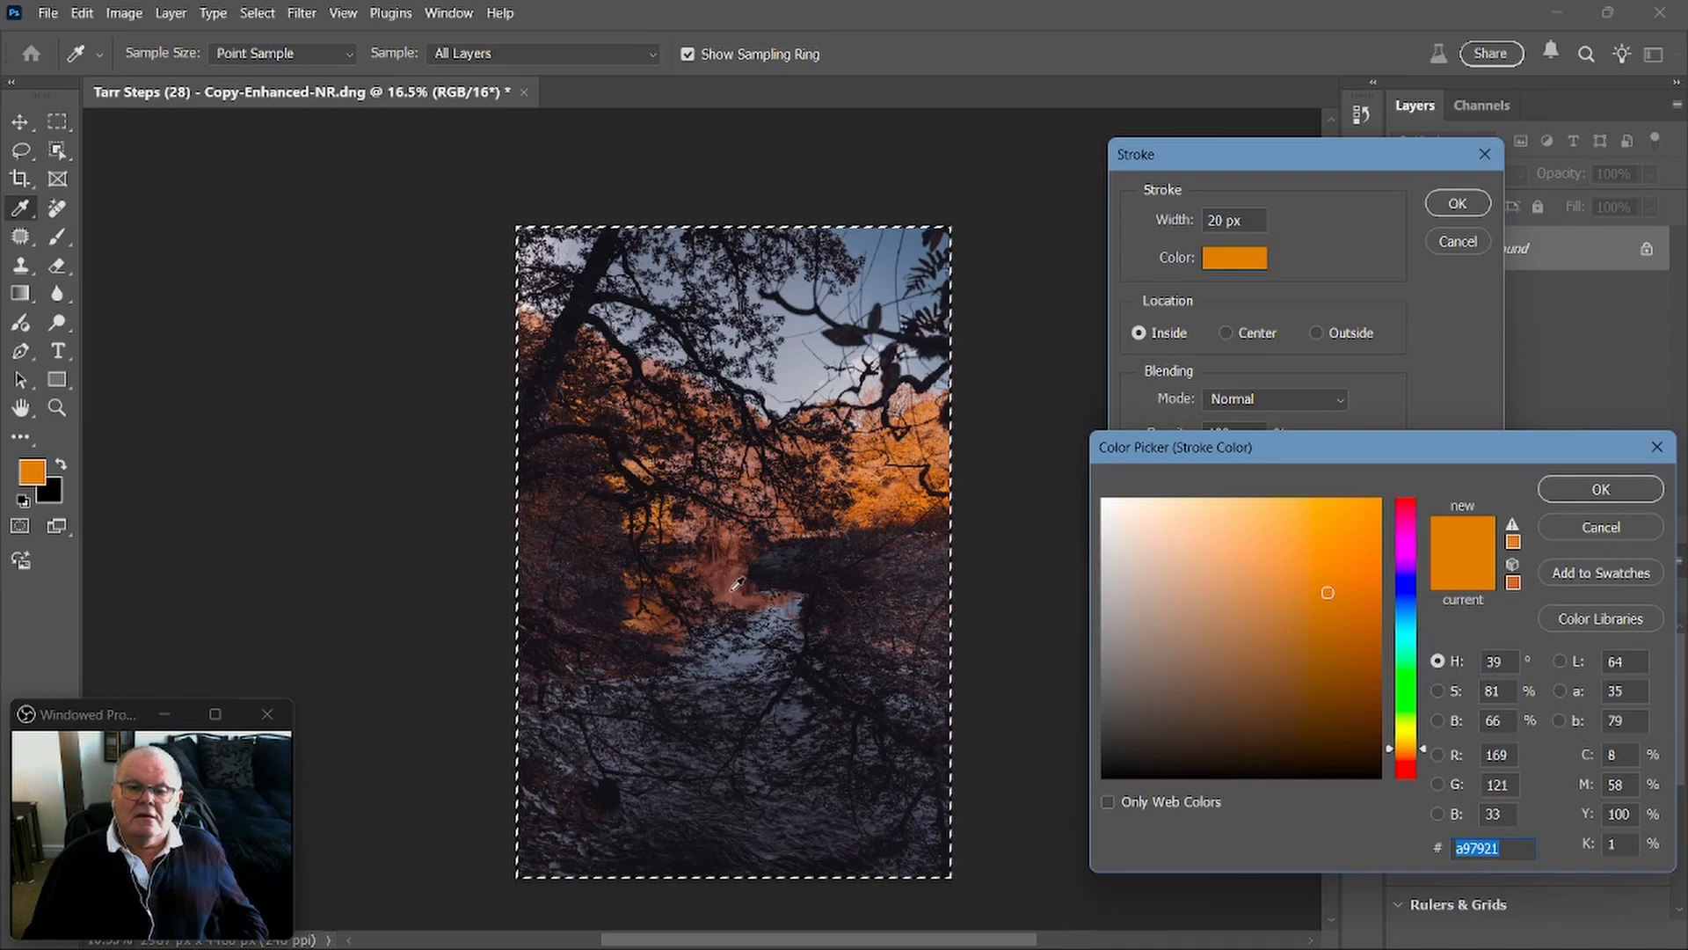
{"action": "left_click", "coordinate": [737, 583]}
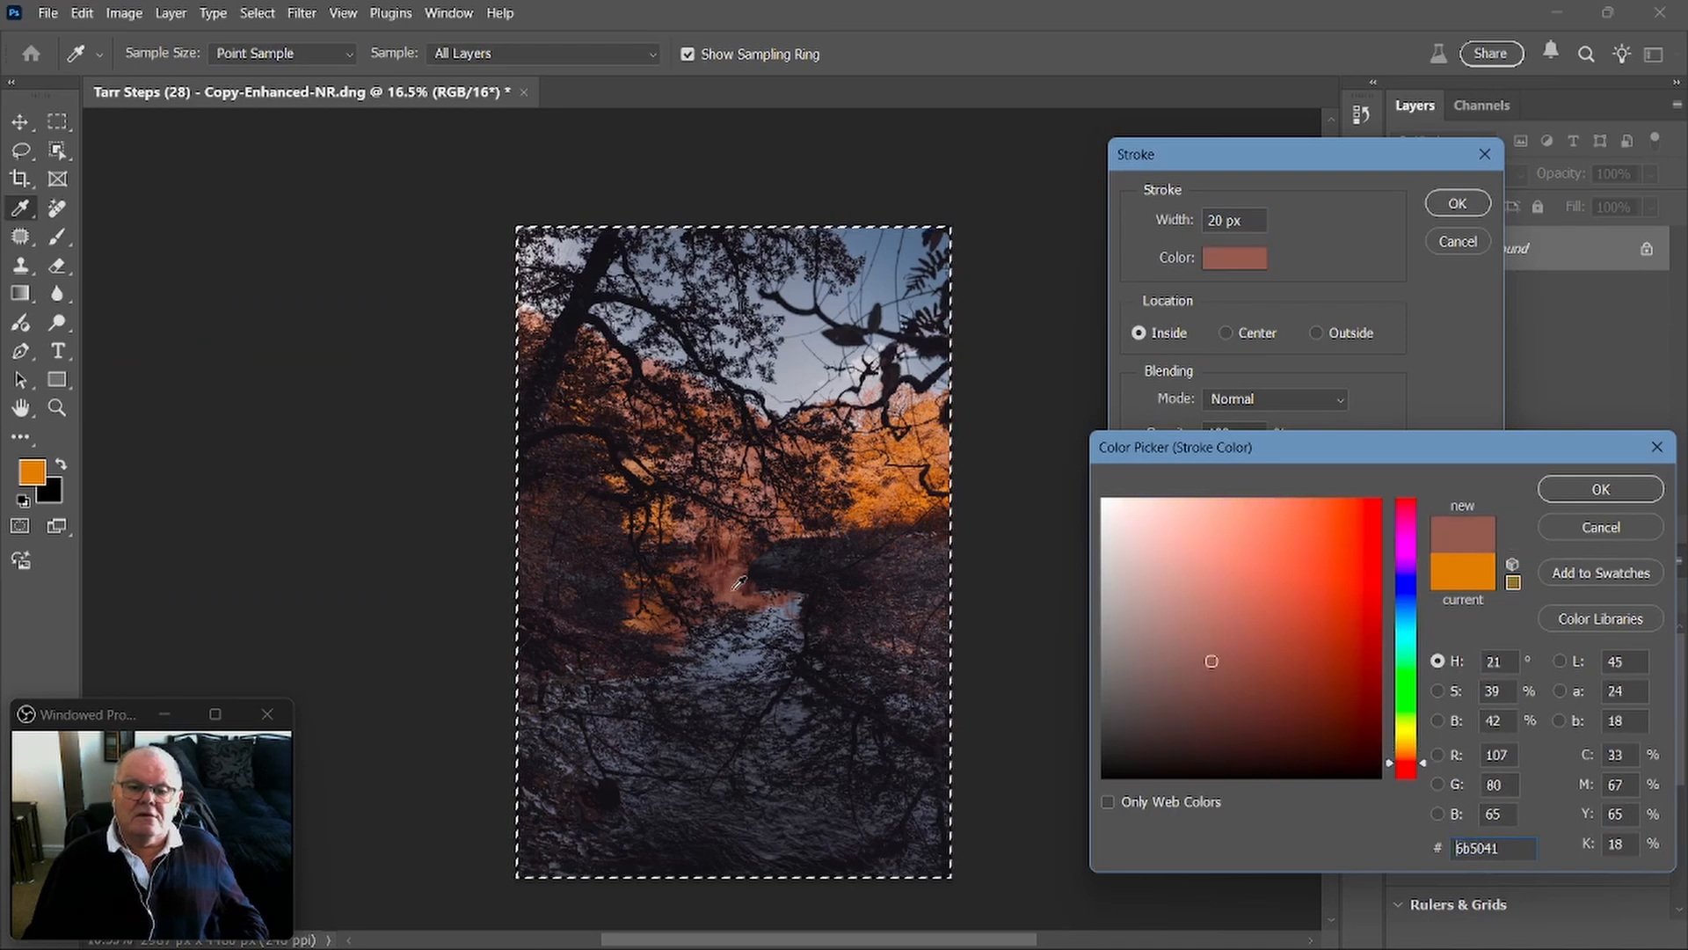
{"action": "left_click", "coordinate": [1624, 483]}
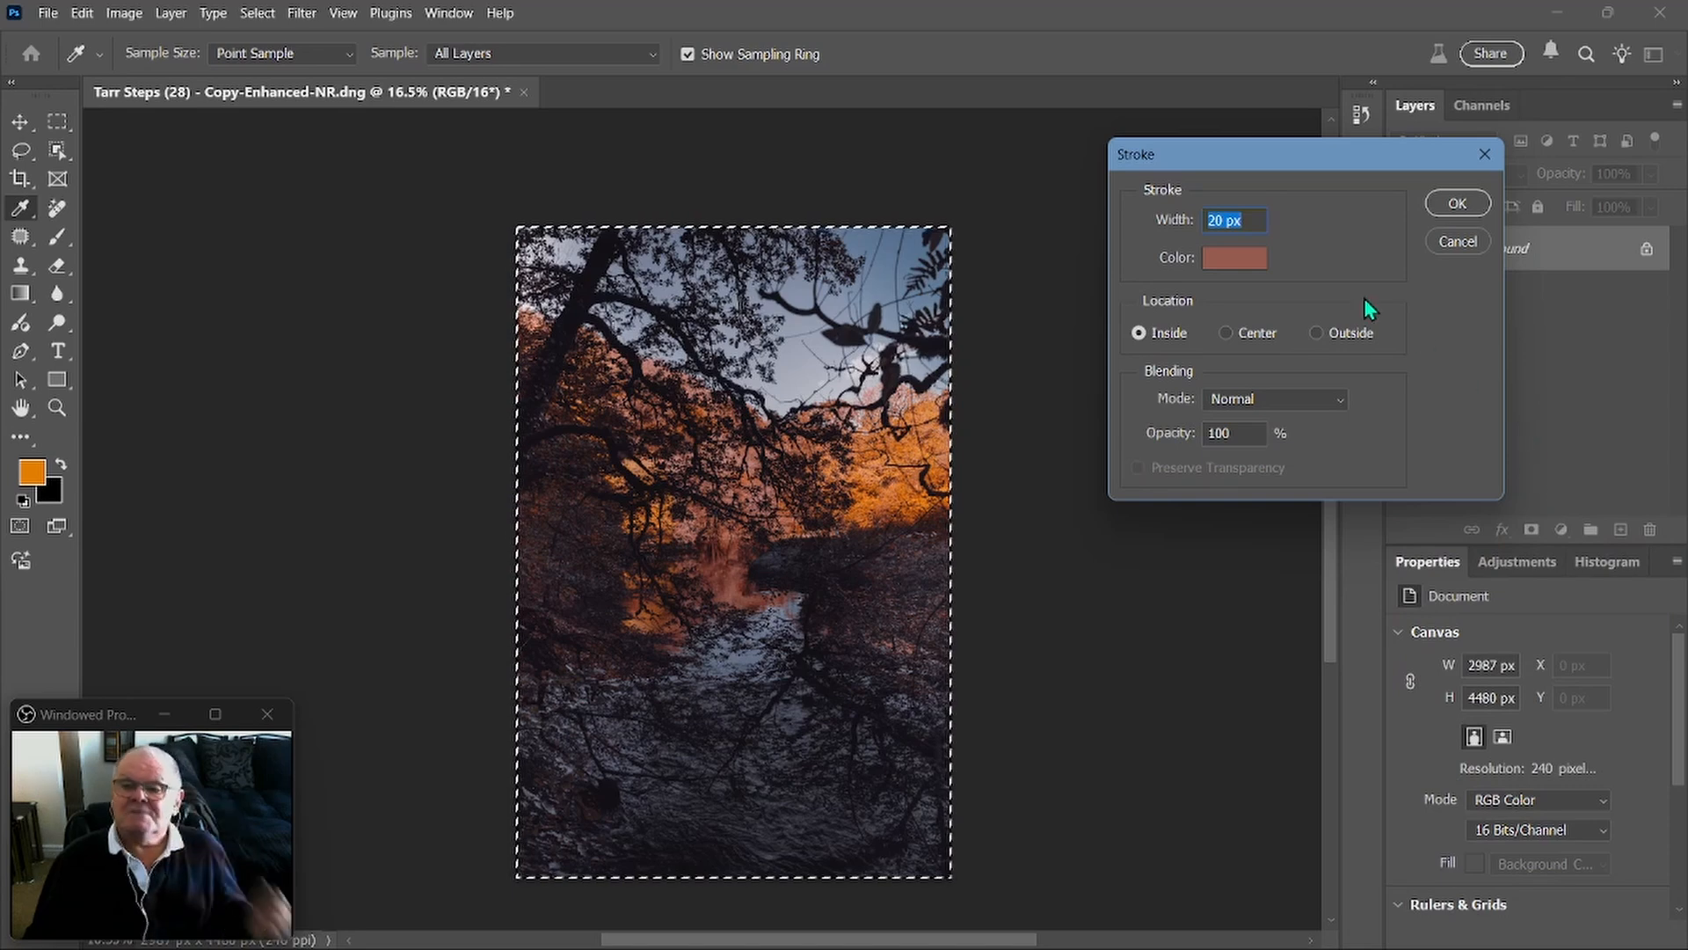
{"action": "left_click", "coordinate": [1452, 204]}
{"action": "key", "text": "b"}
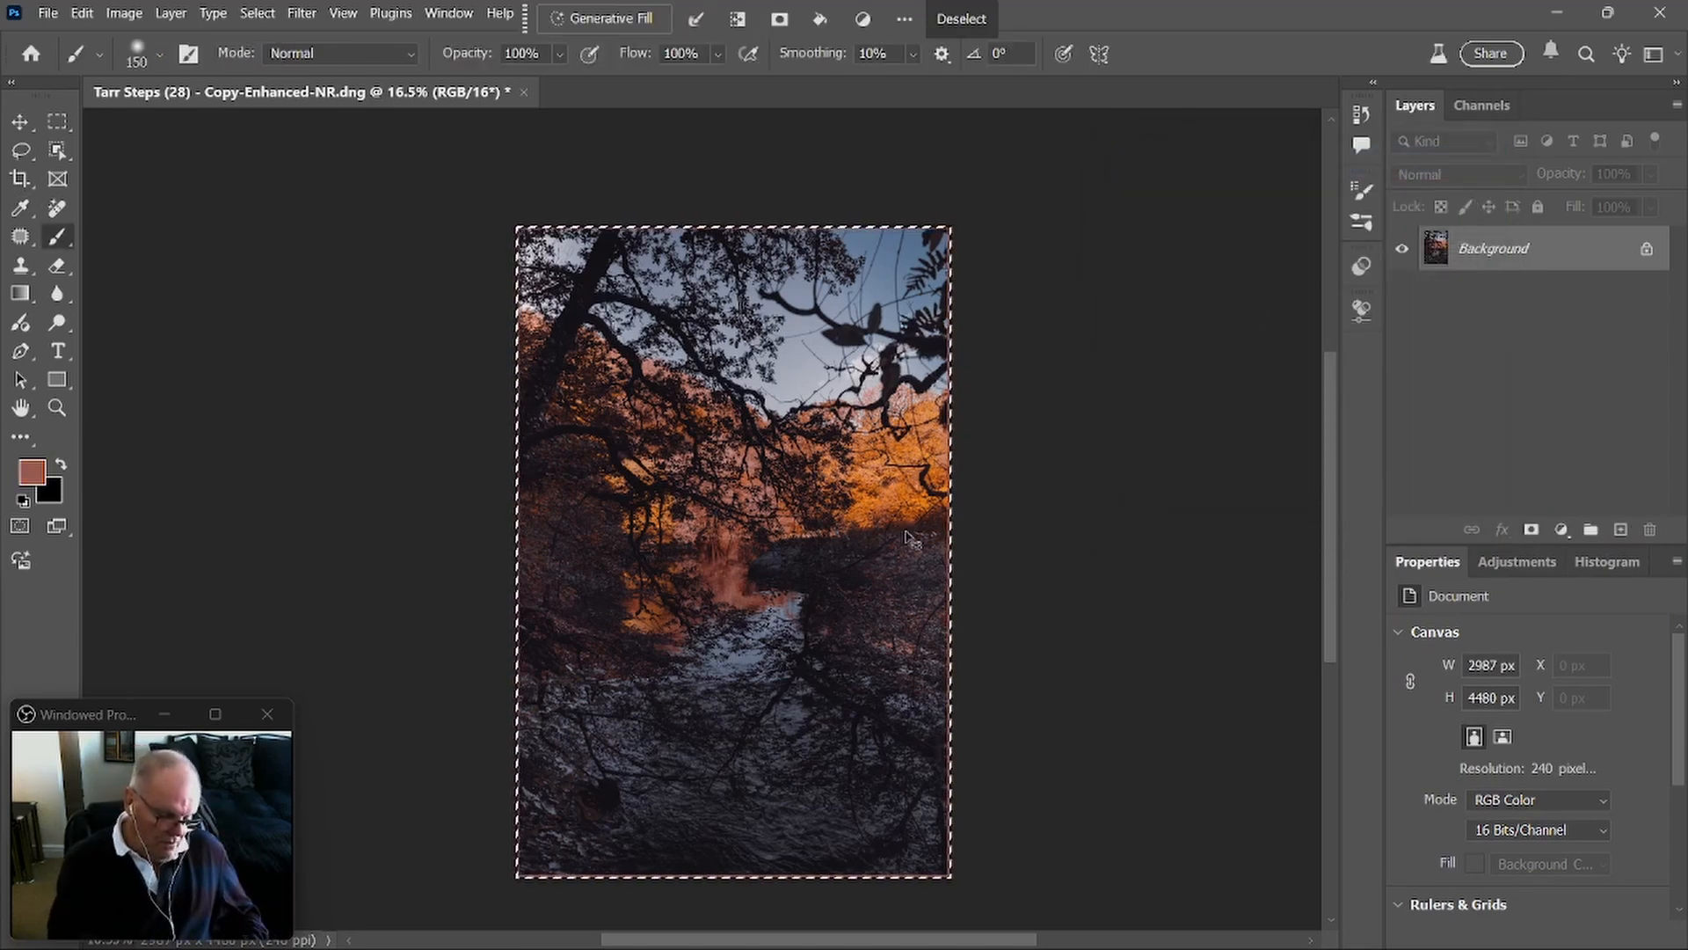
{"action": "key", "text": "ctrl+d"}
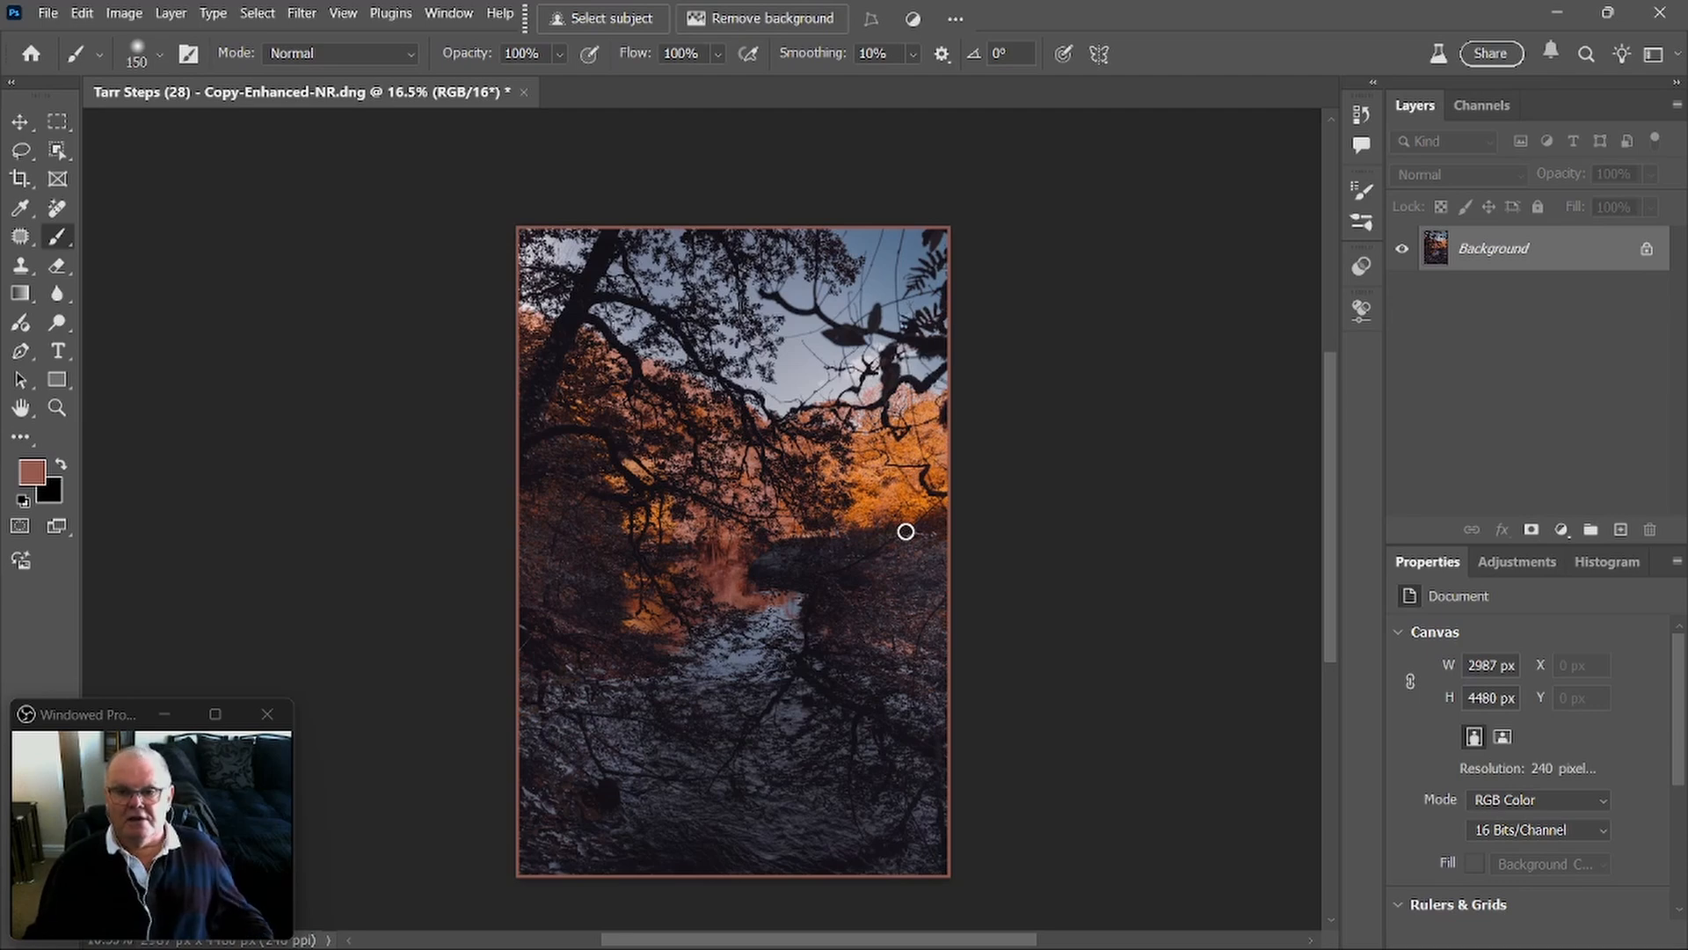
- Select the whole canvas, add a 200 px white (ffffff) inside stroke at 100% opacity as a border, and deselect
{"action": "key", "text": "ctrl+a"}
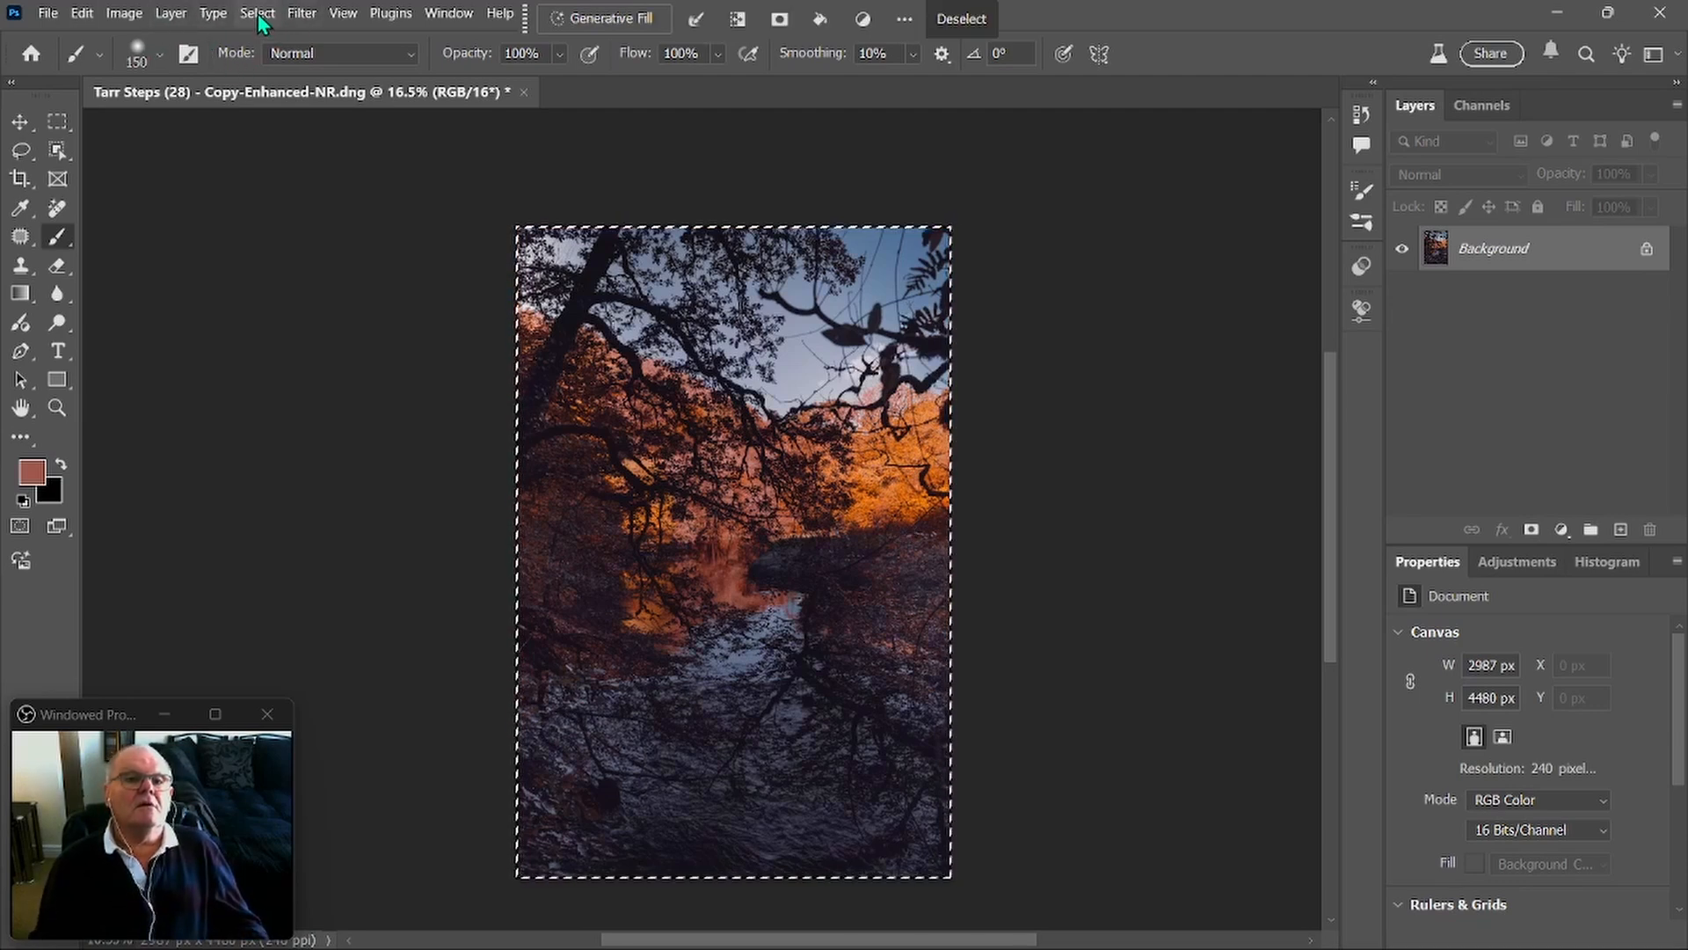
{"action": "left_click", "coordinate": [81, 16]}
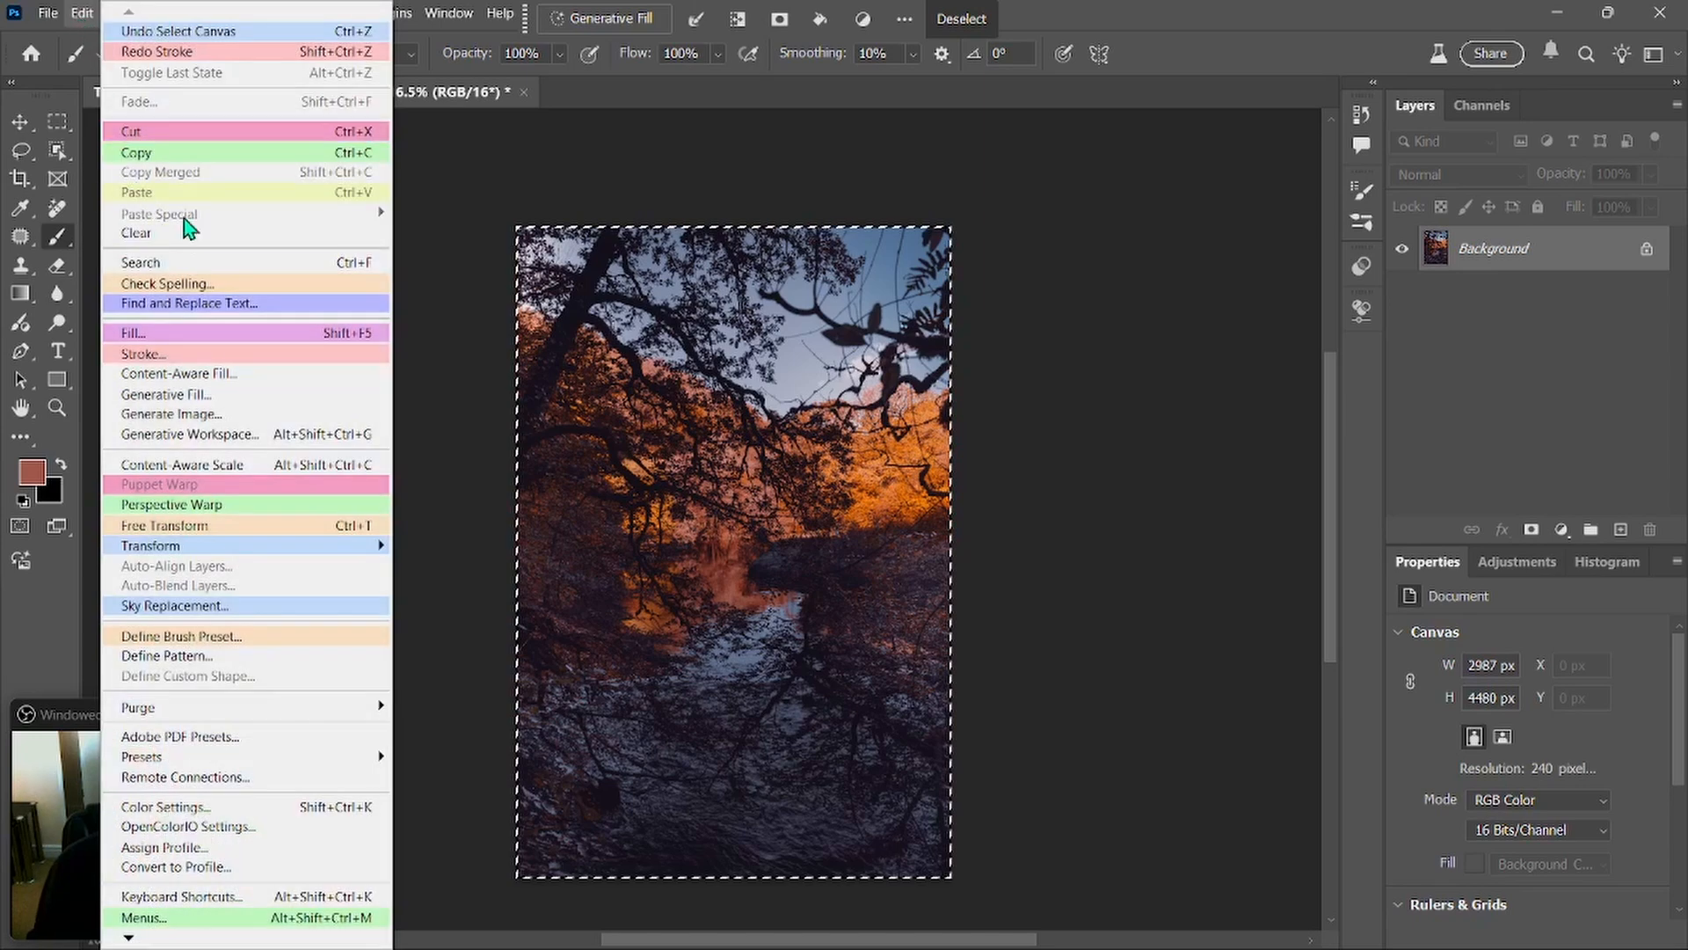
{"action": "left_click", "coordinate": [180, 353]}
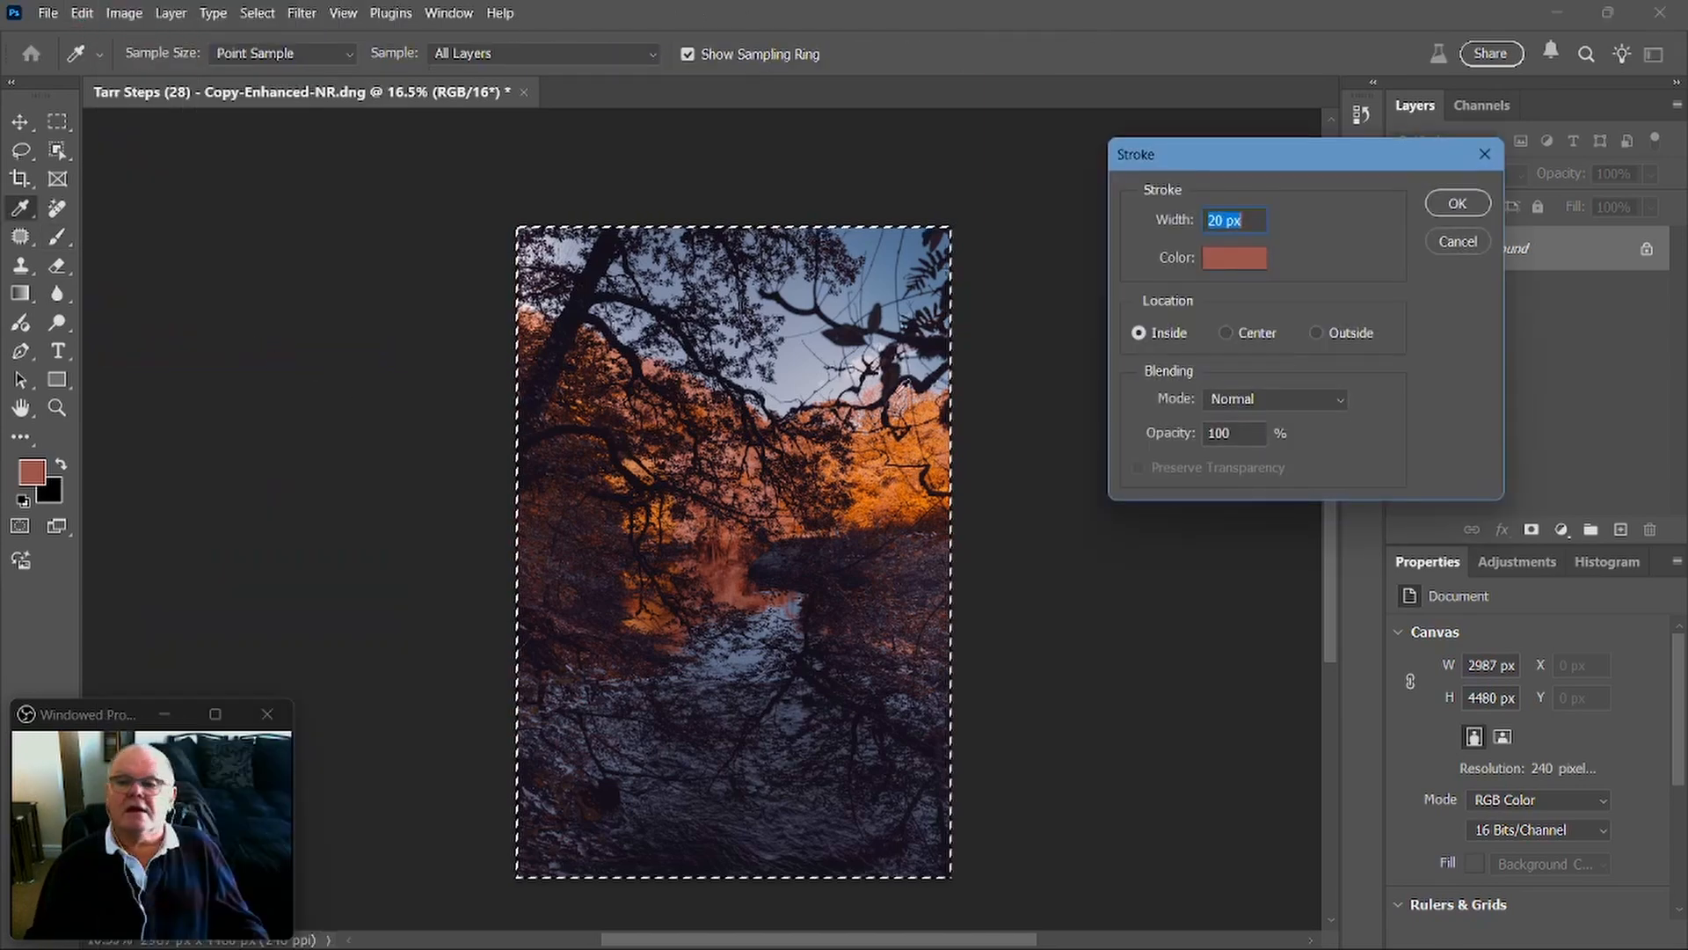
{"action": "left_click", "coordinate": [1248, 257]}
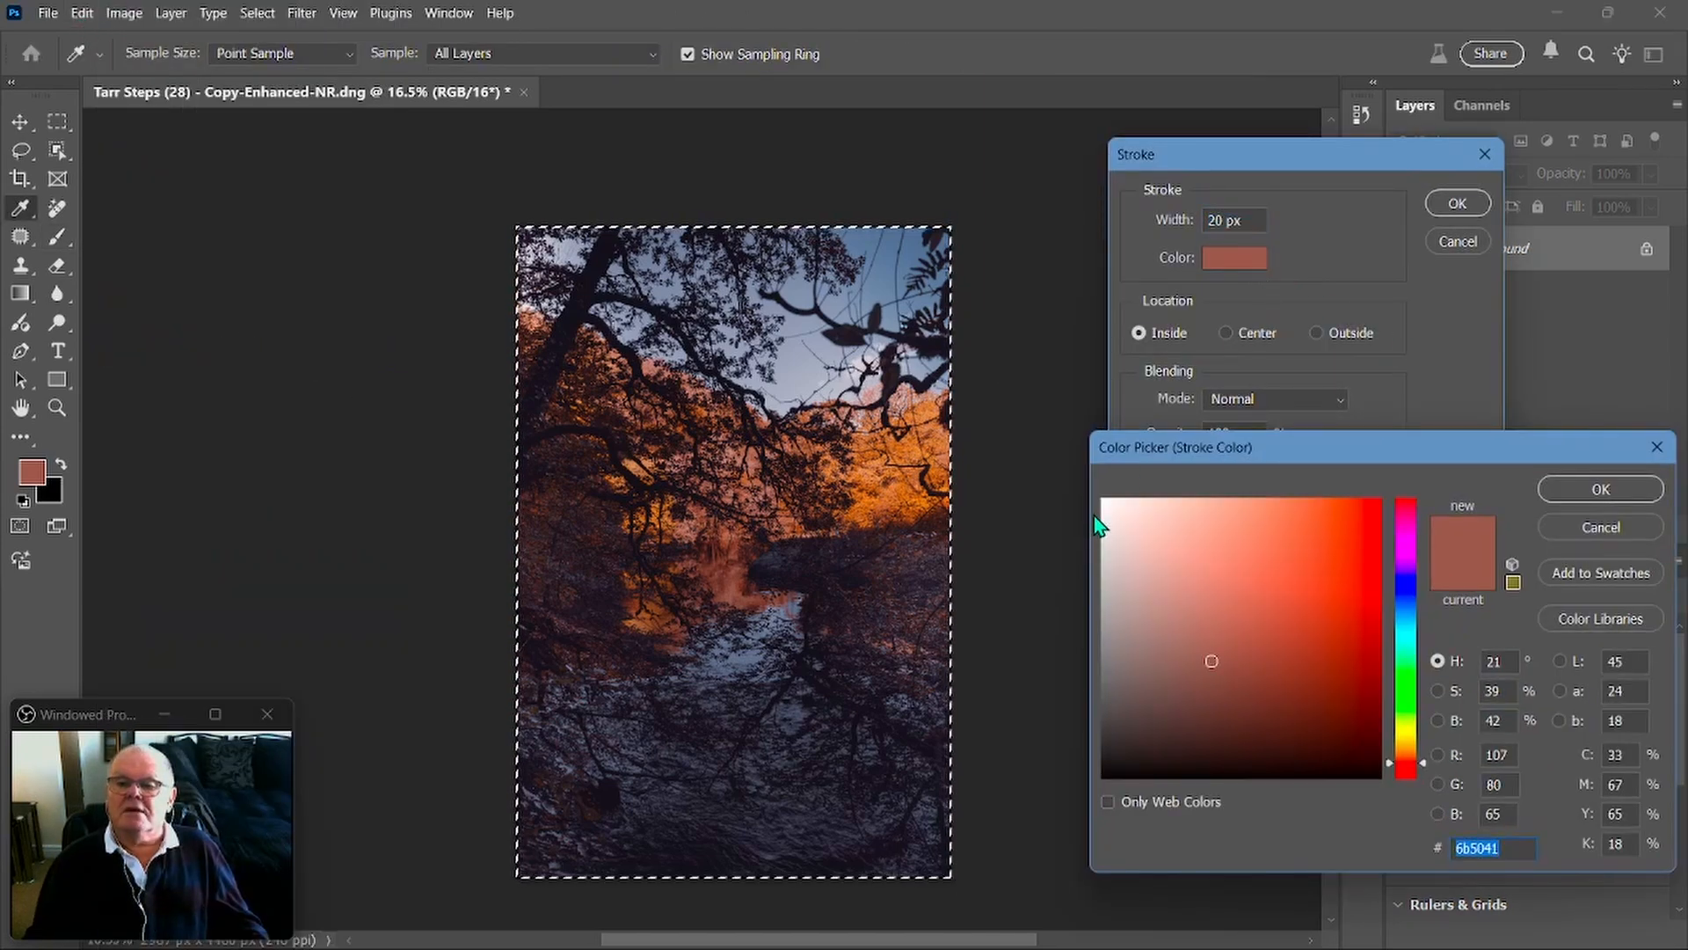
{"action": "left_click", "coordinate": [1106, 504]}
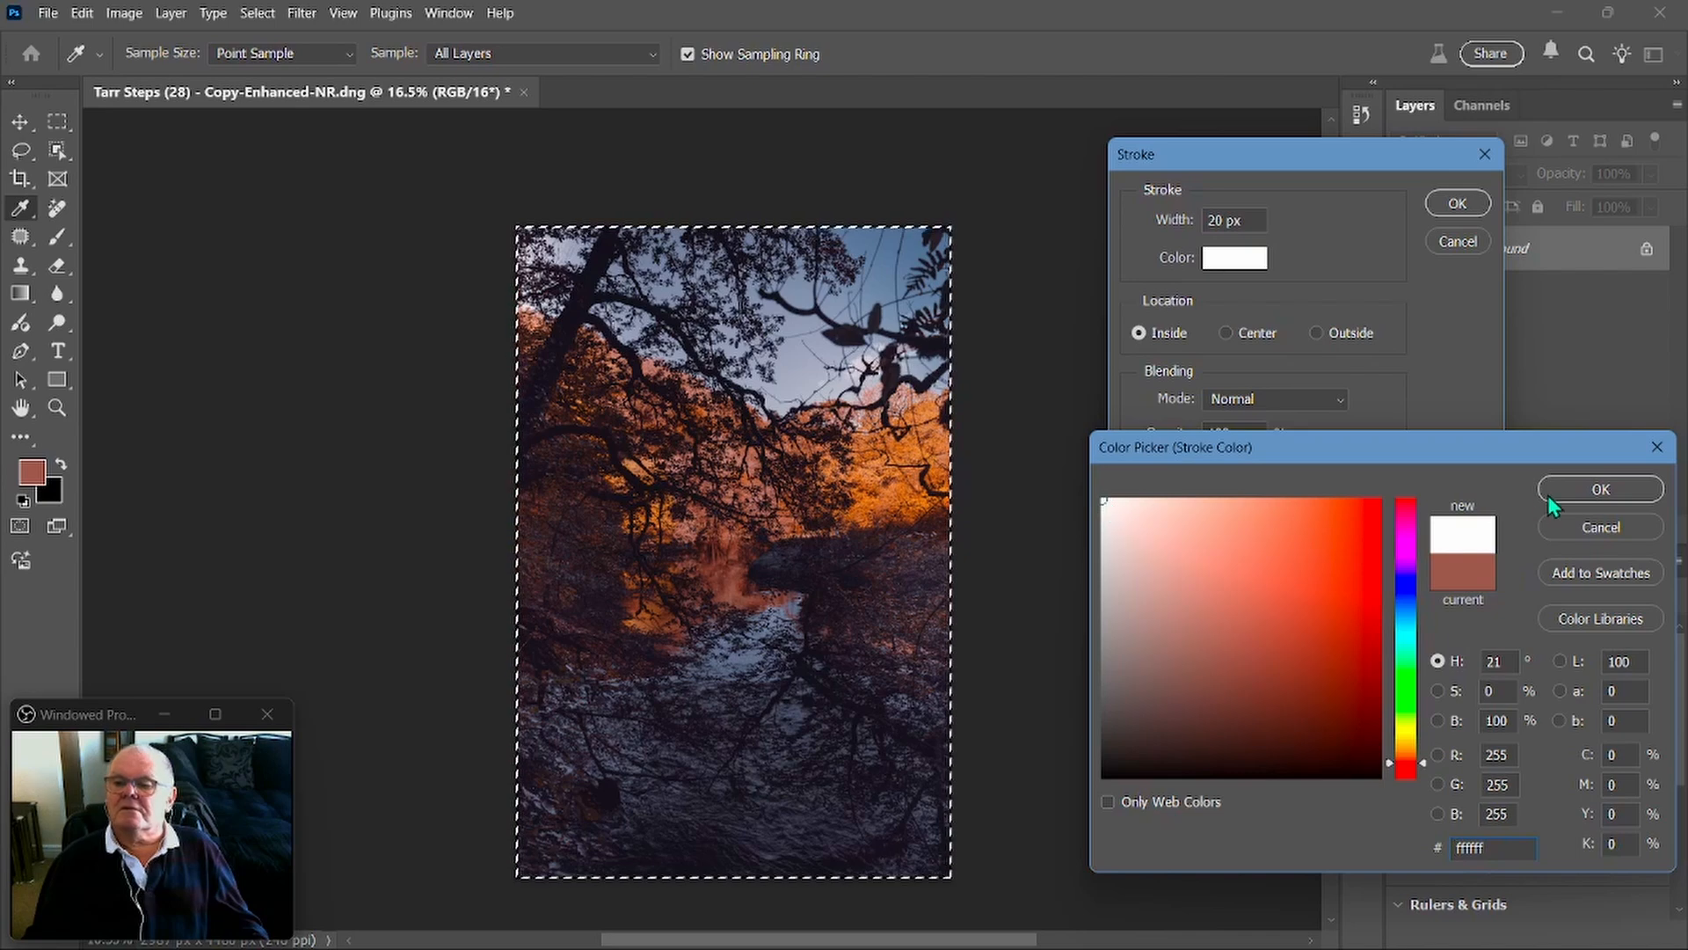
{"action": "left_click", "coordinate": [1602, 491]}
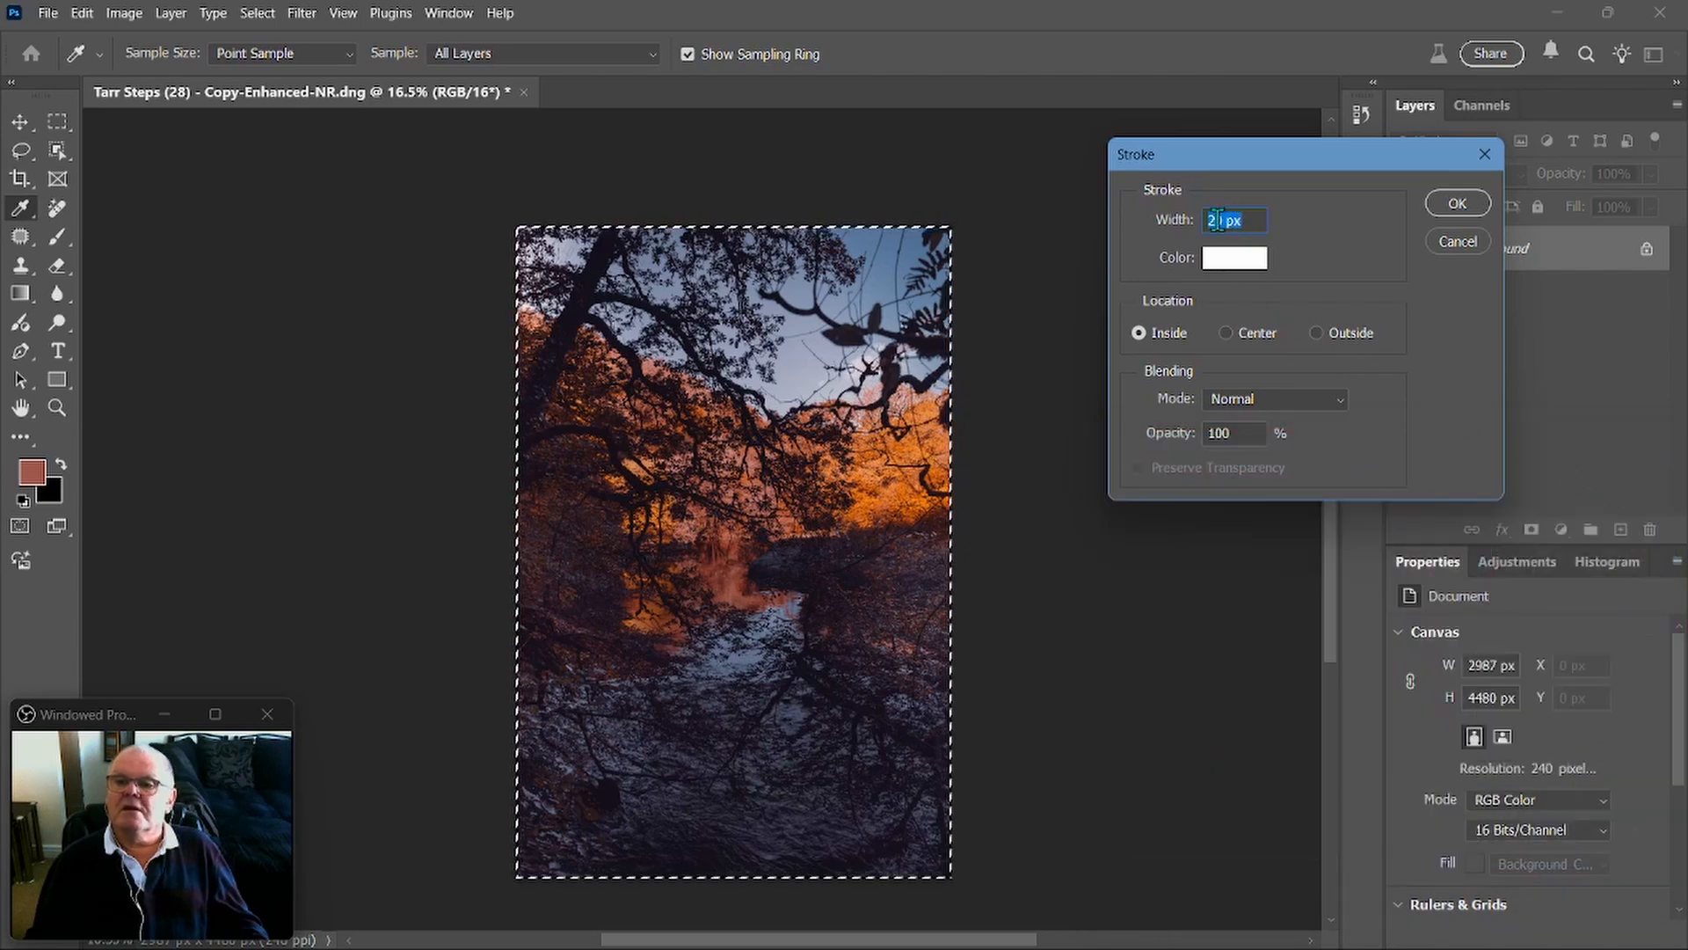
{"action": "left_click_drag", "start_coordinate": [1223, 220], "coordinate": [1164, 220]}
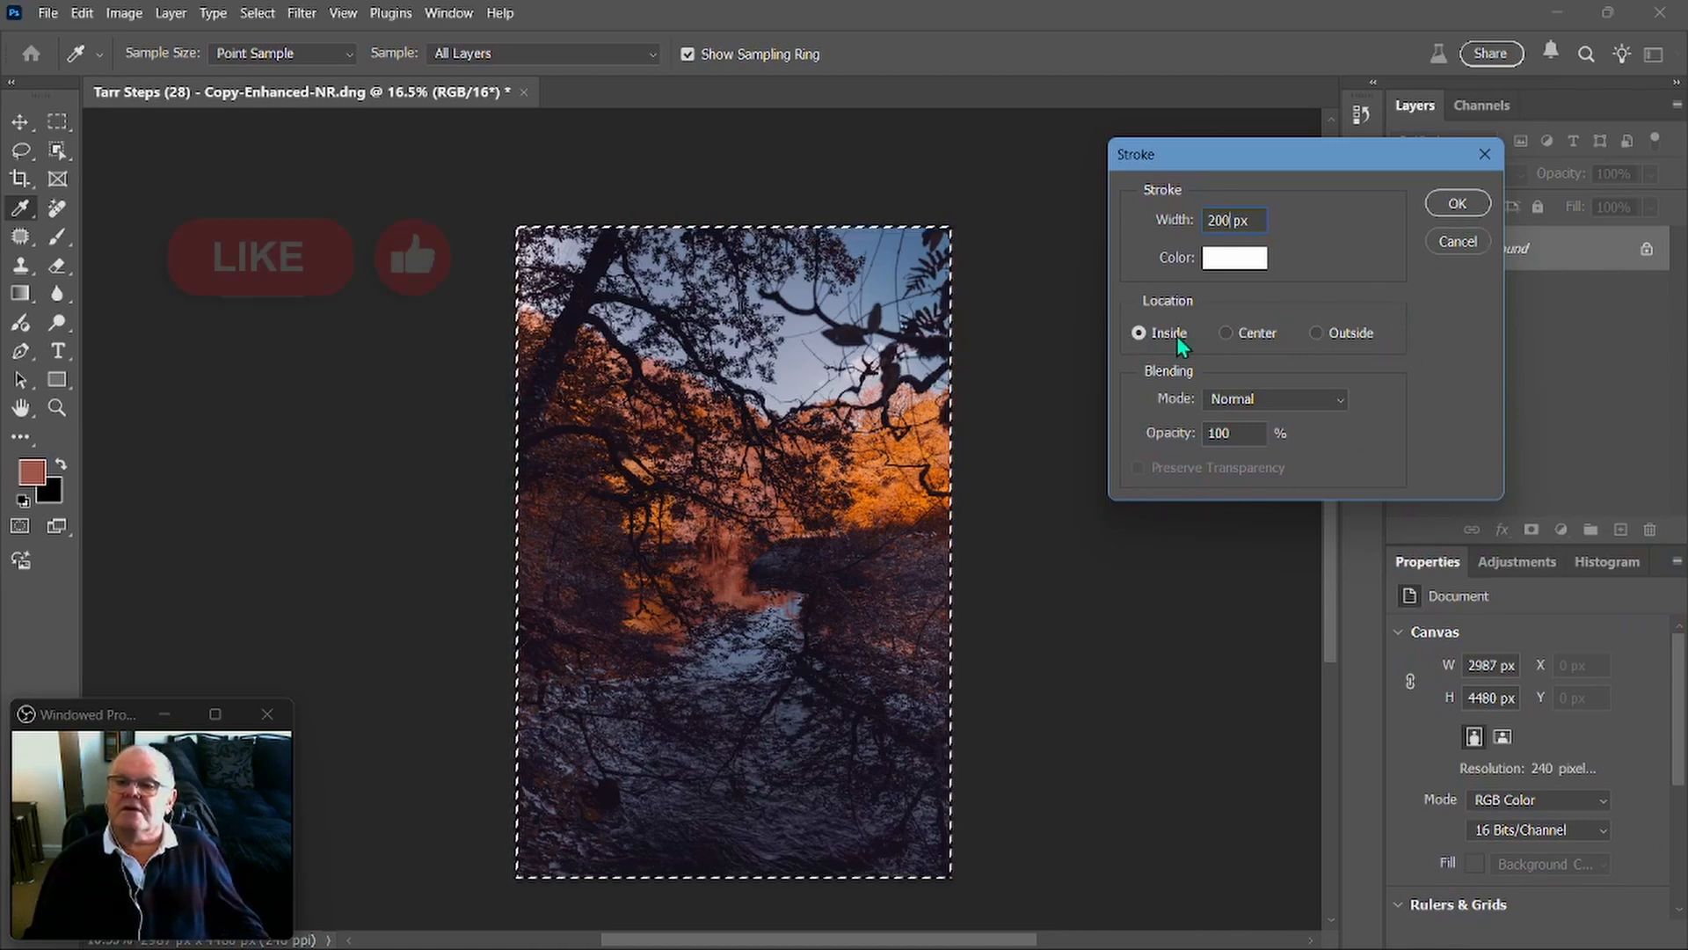
{"action": "left_click", "coordinate": [1460, 202]}
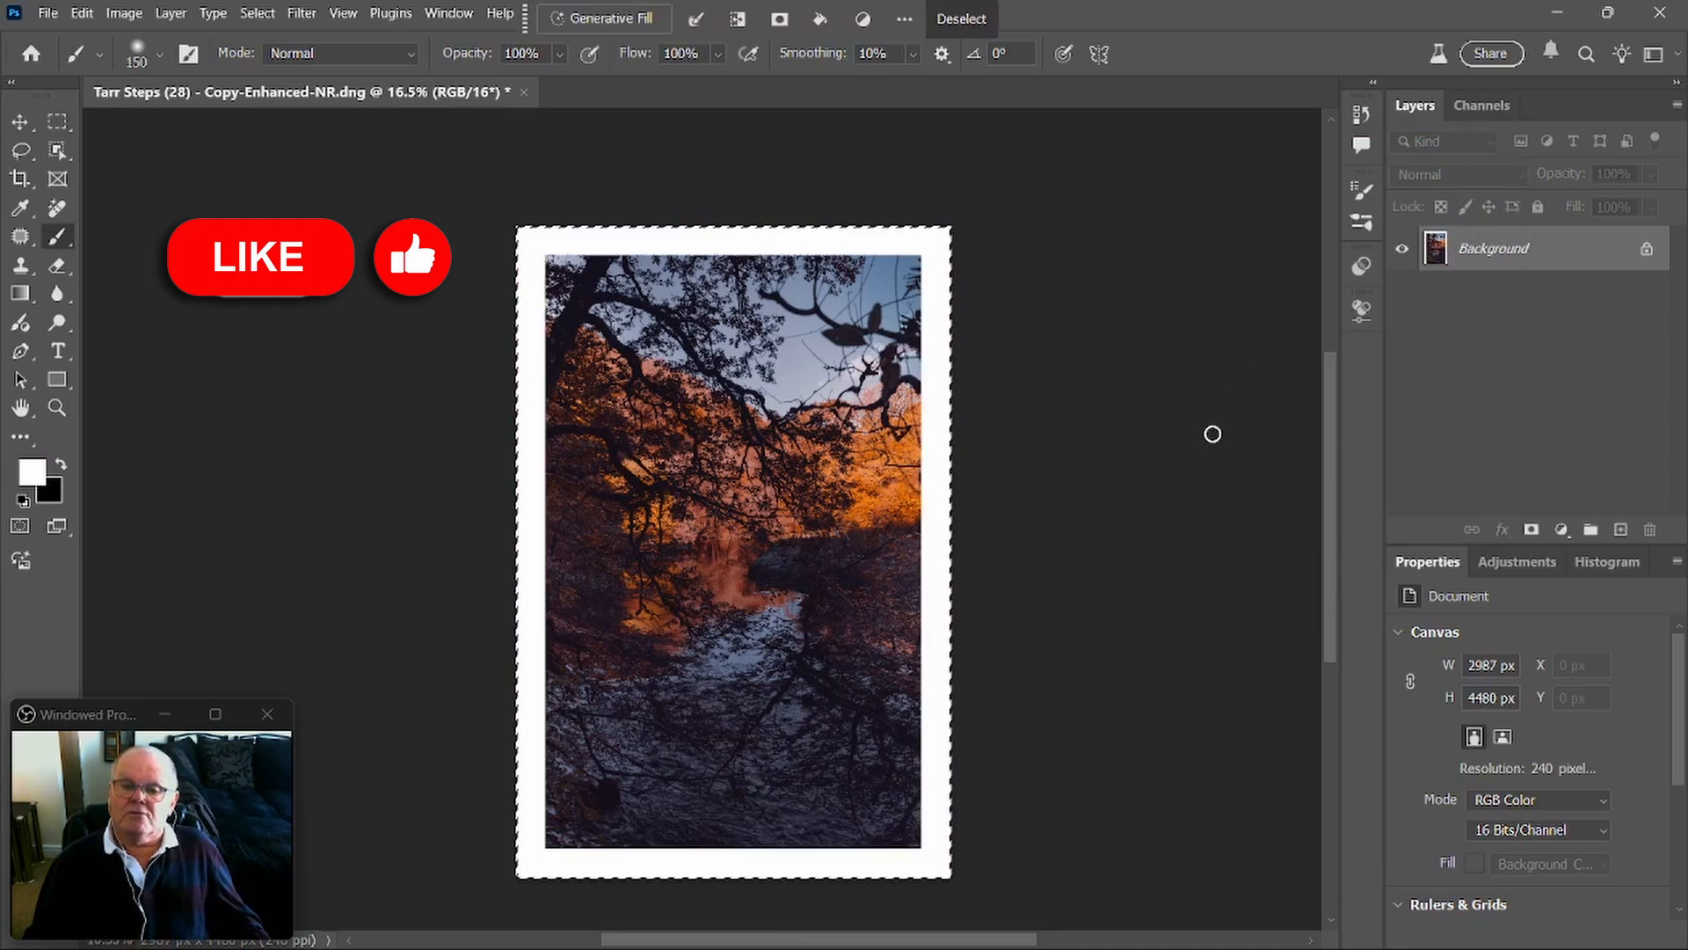
{"action": "key", "text": "ctrl+d"}
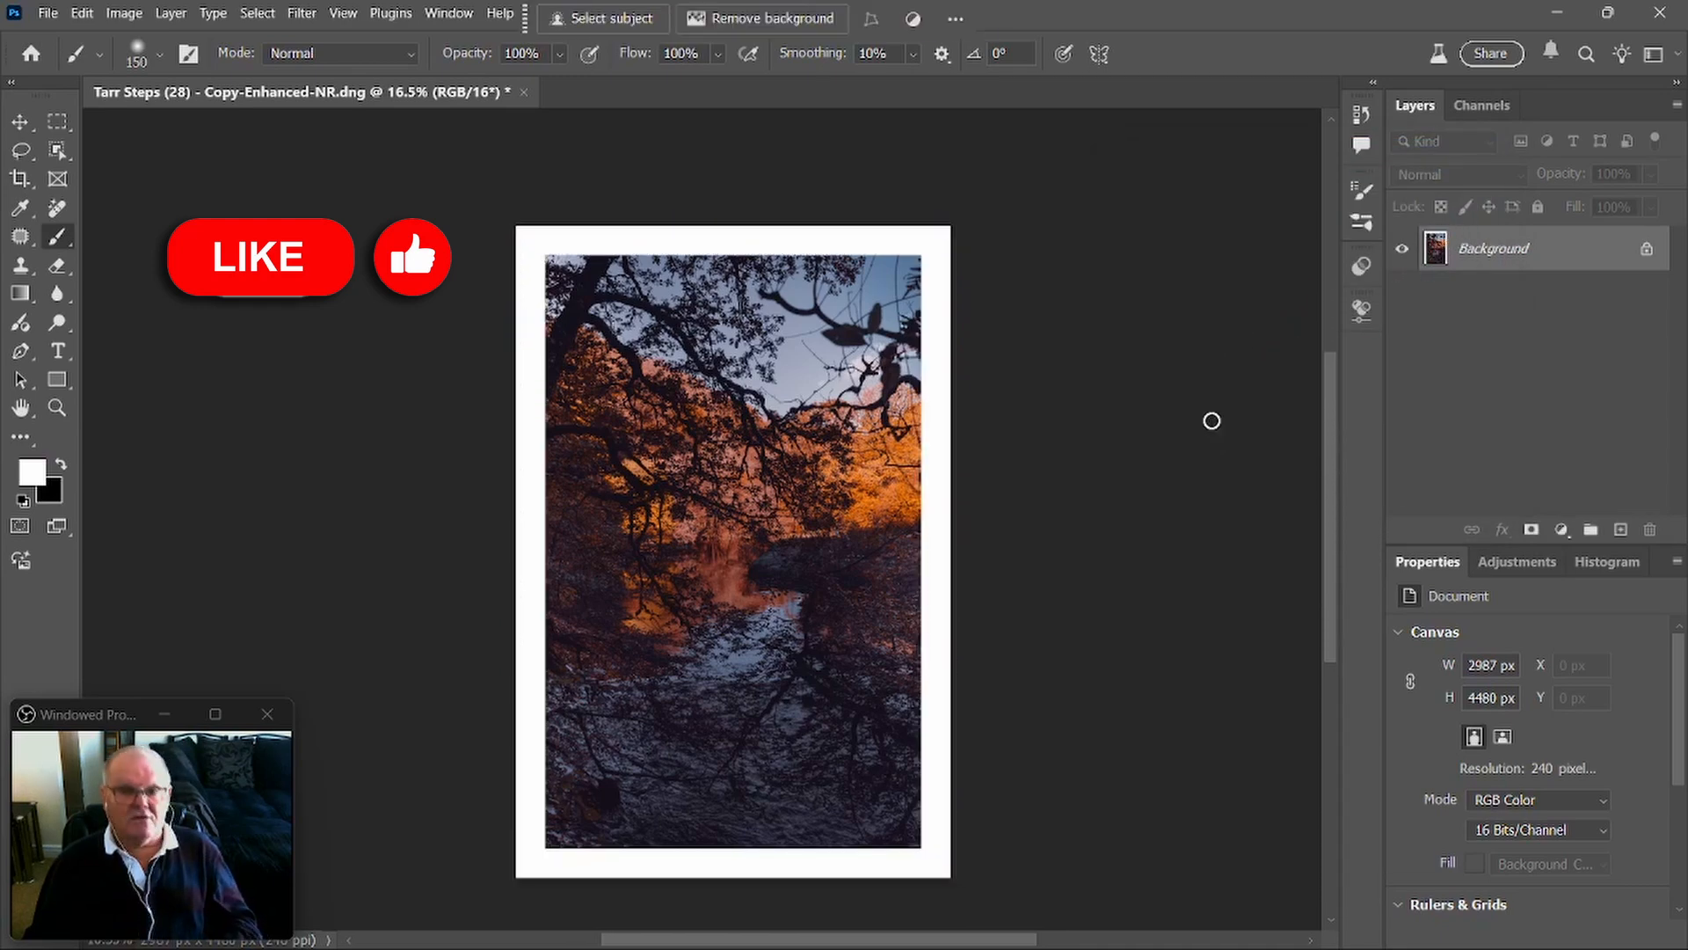